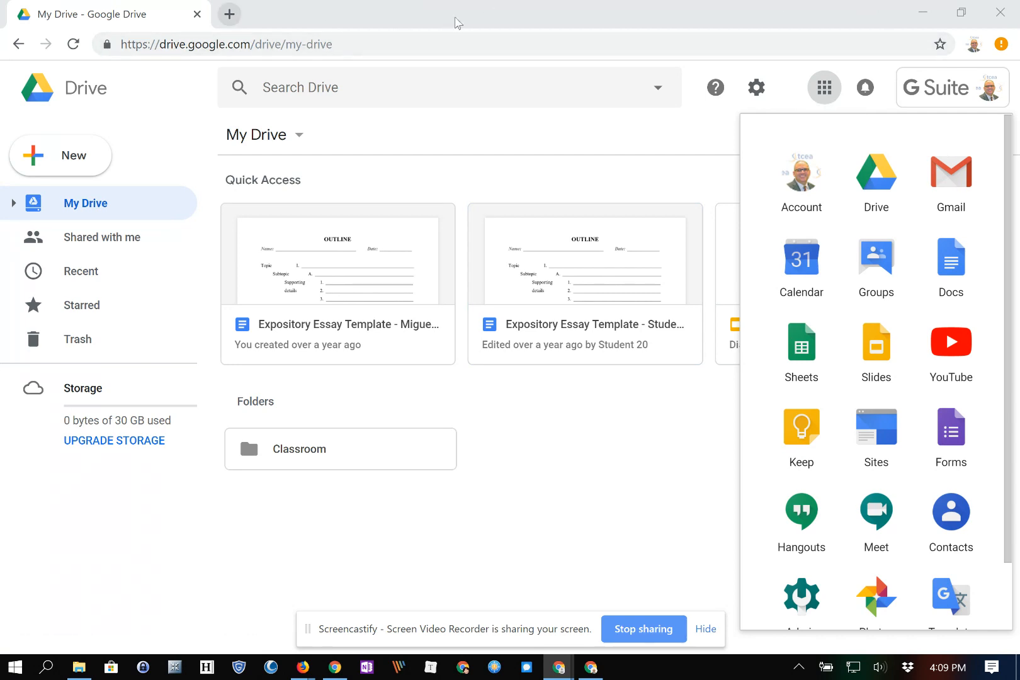
Go to forms.google.com in a new tab, then open Google Forms from the Drive apps list.
key(ctrl+t)
text(forms.google.)
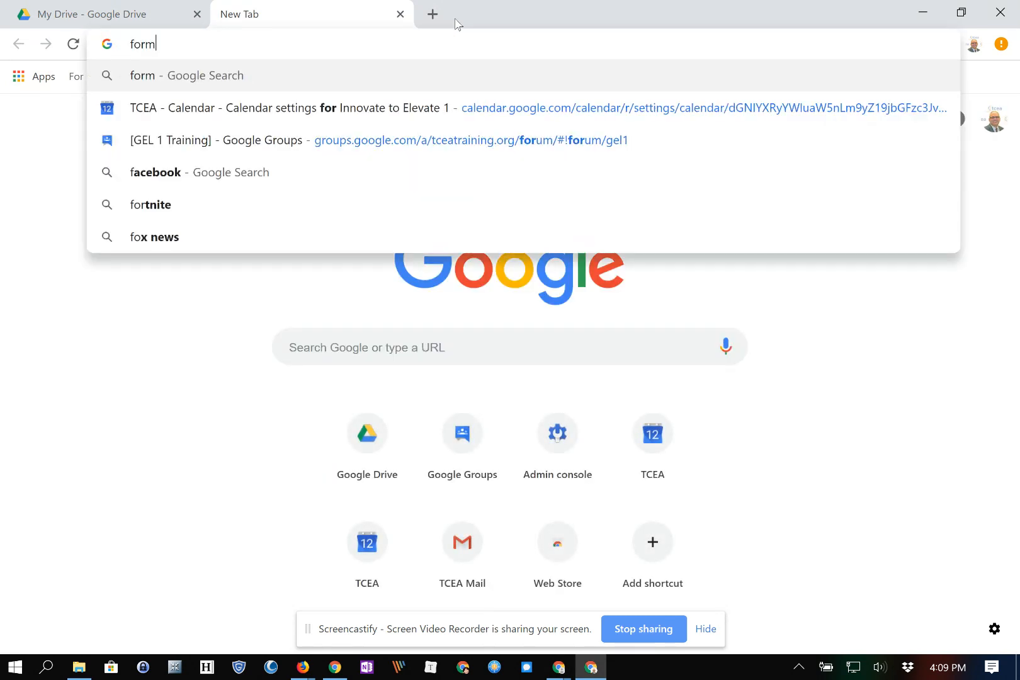
text(com)
key(Return)
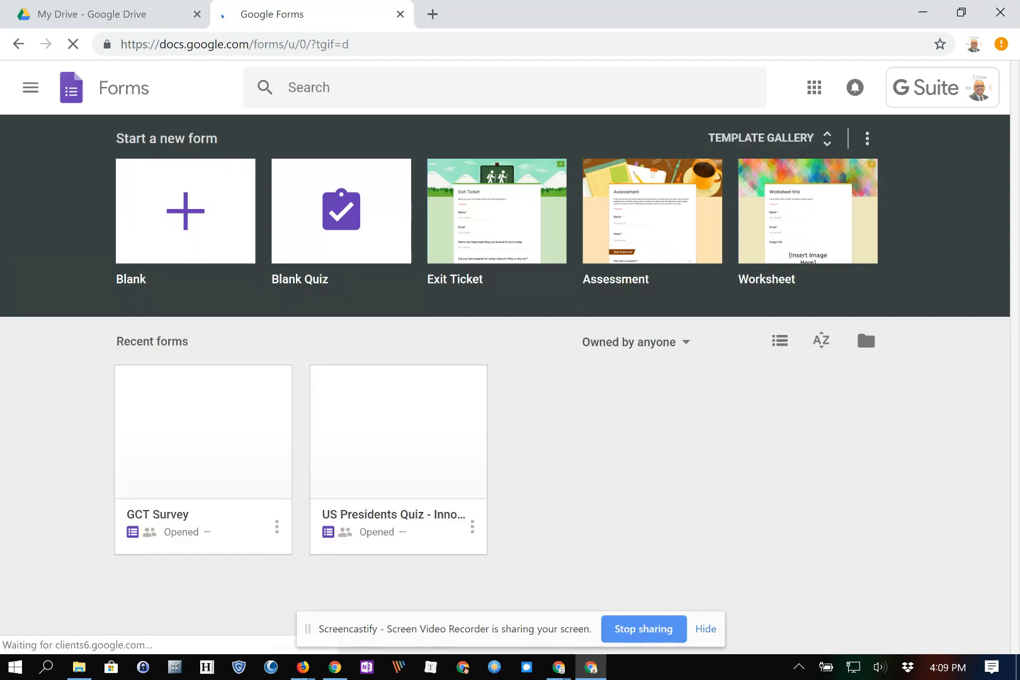
click(705, 628)
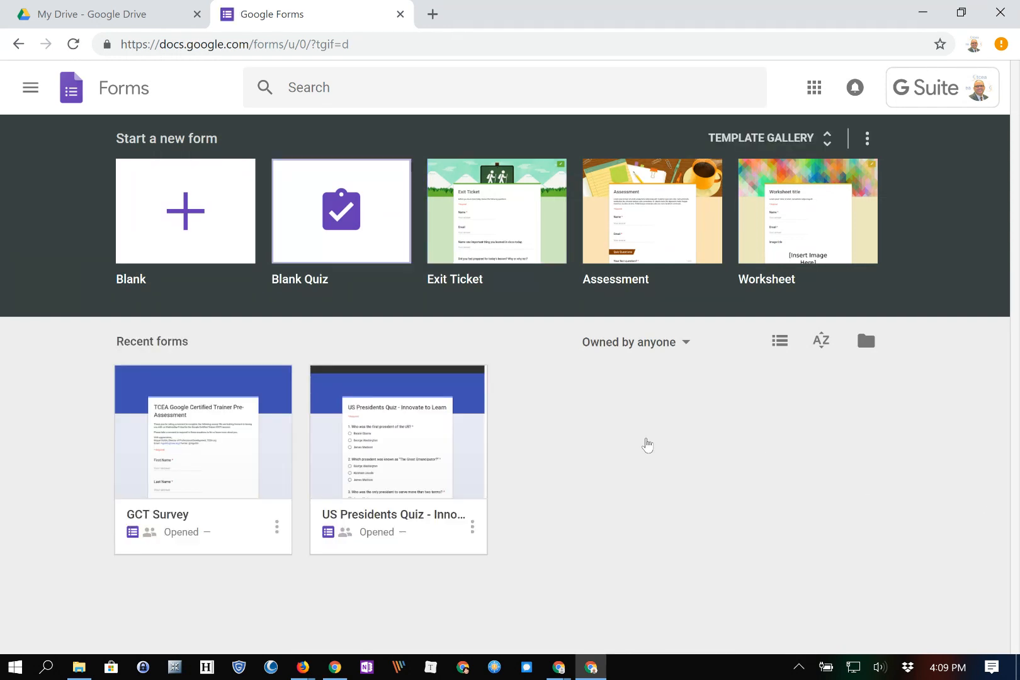
click(107, 14)
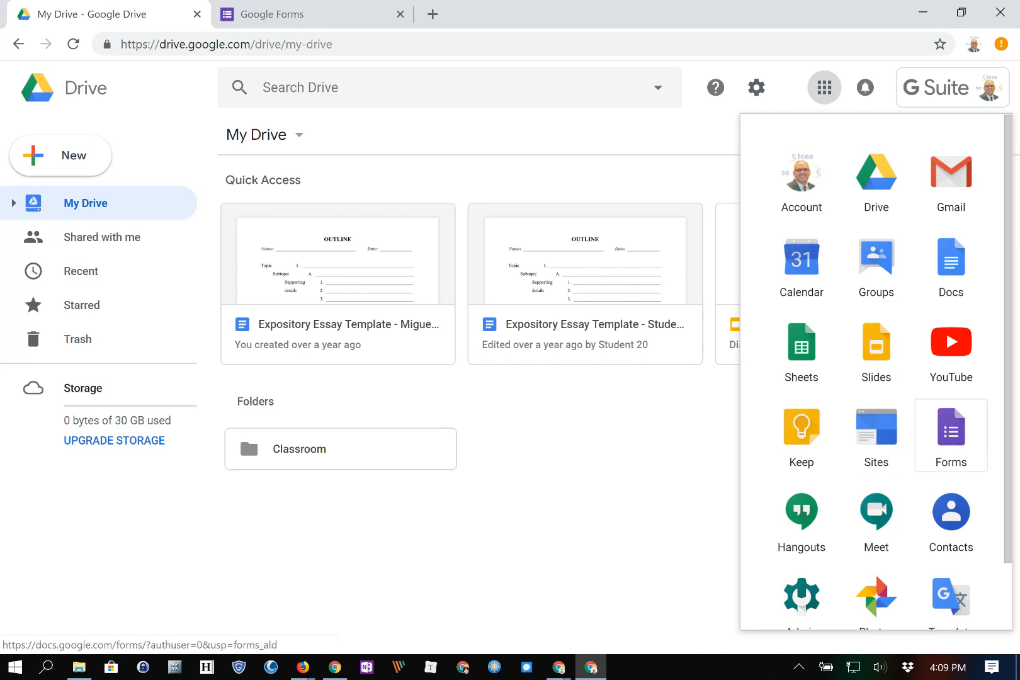
click(951, 435)
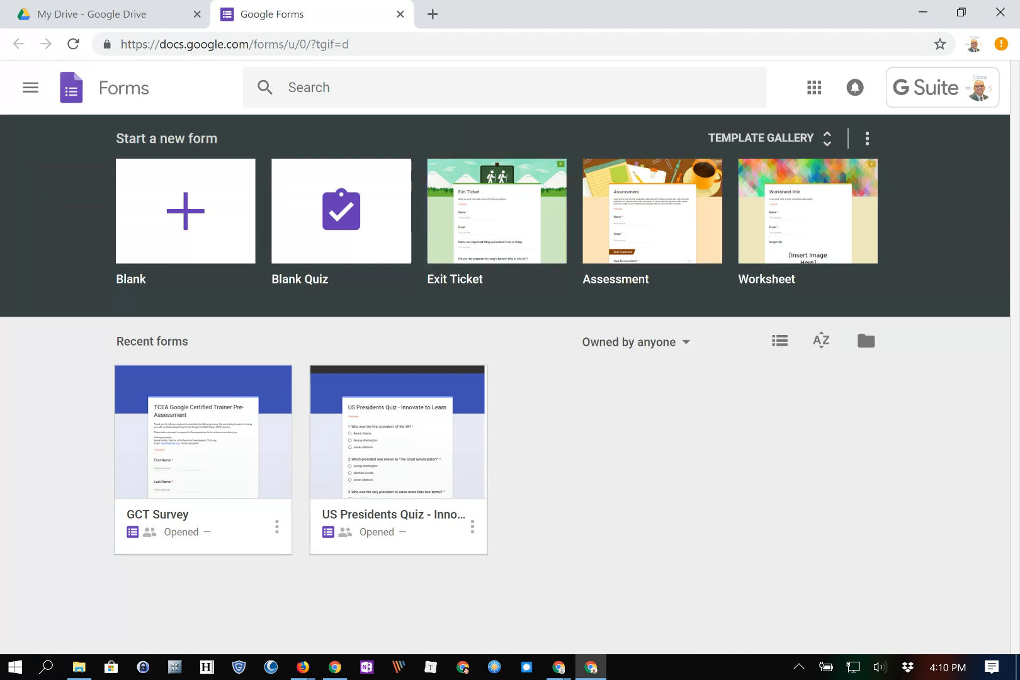
Browse the General templates in the template gallery, then start a new Blank form.
click(762, 138)
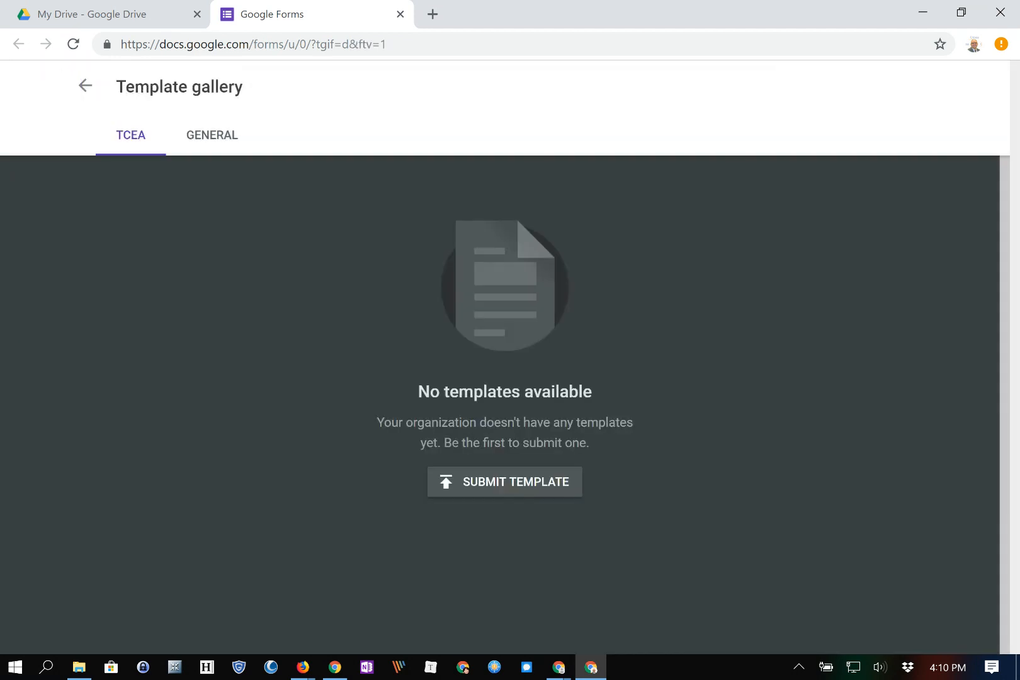
click(207, 135)
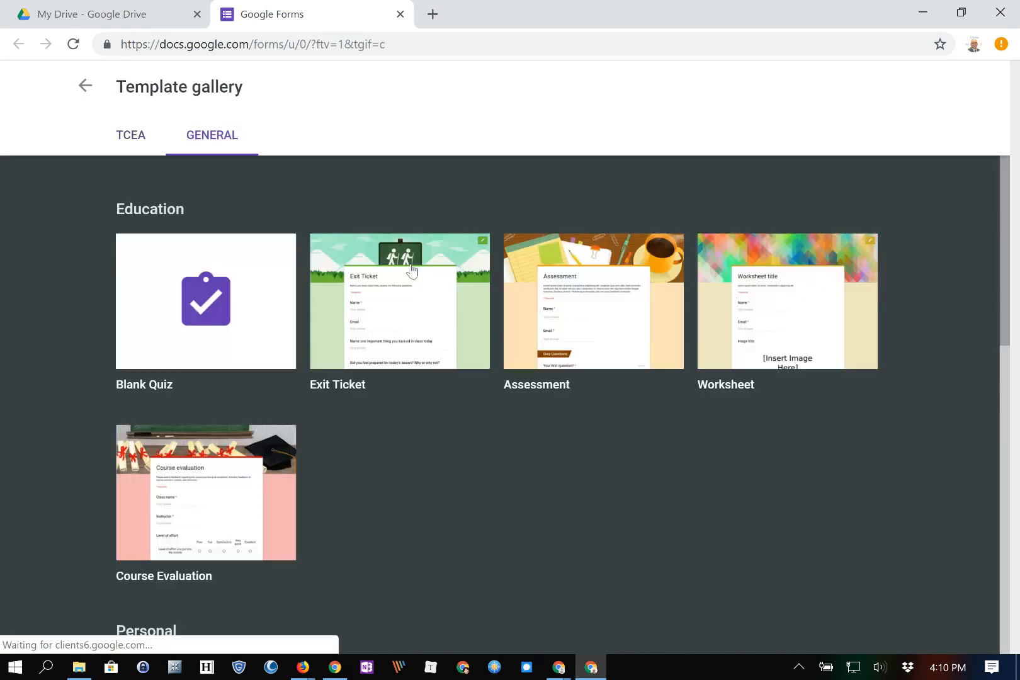
scroll(400, 333, down, 13)
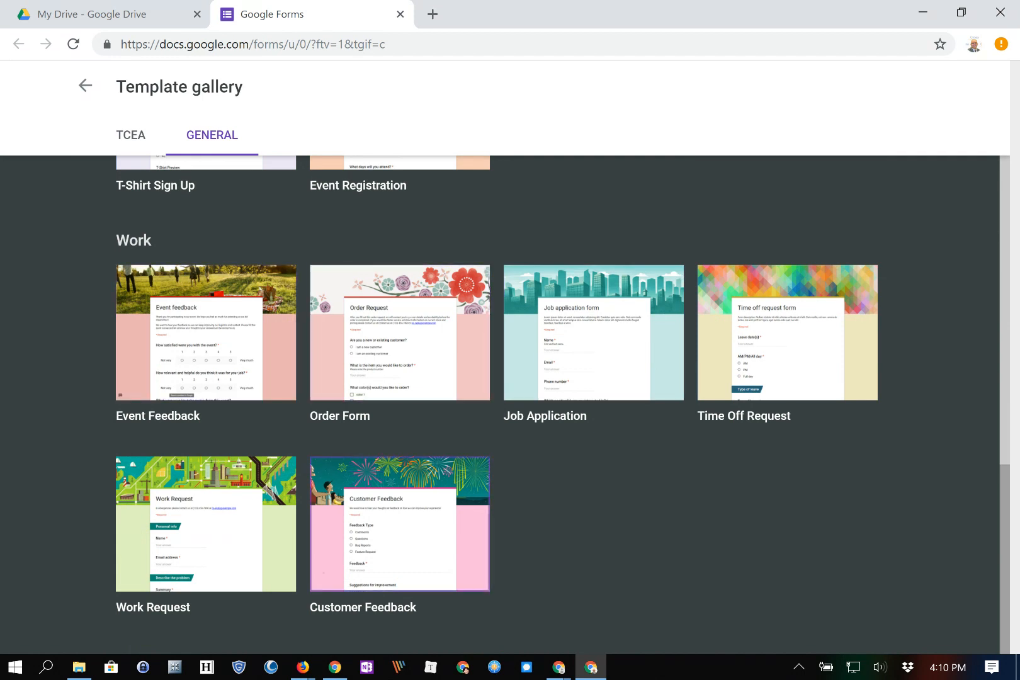
scroll(400, 523, up, 8)
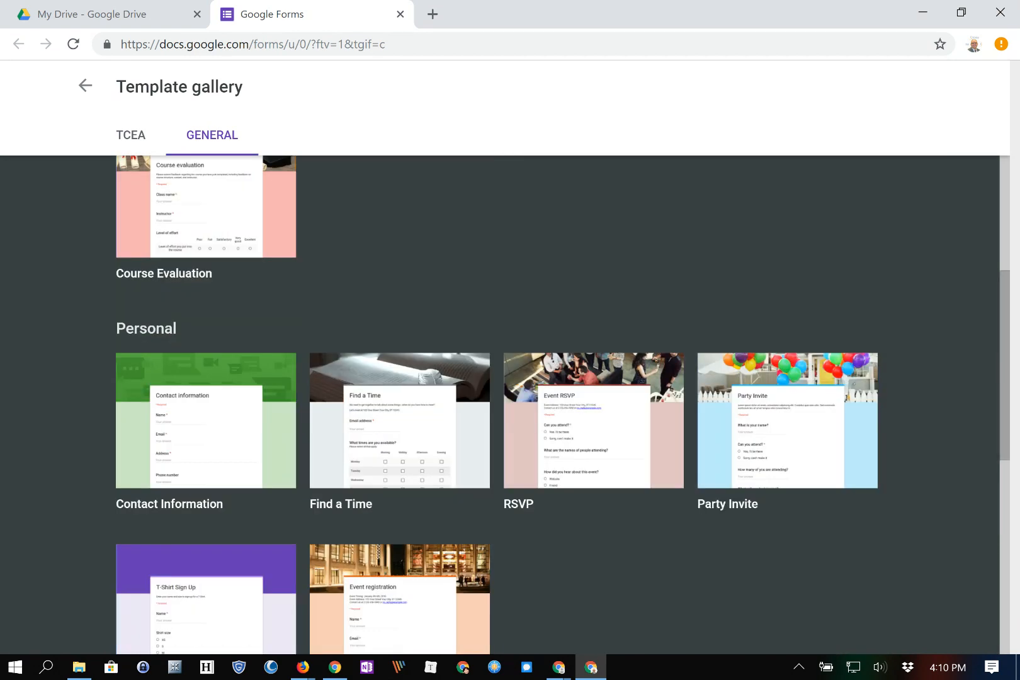
scroll(510, 402, up, 5)
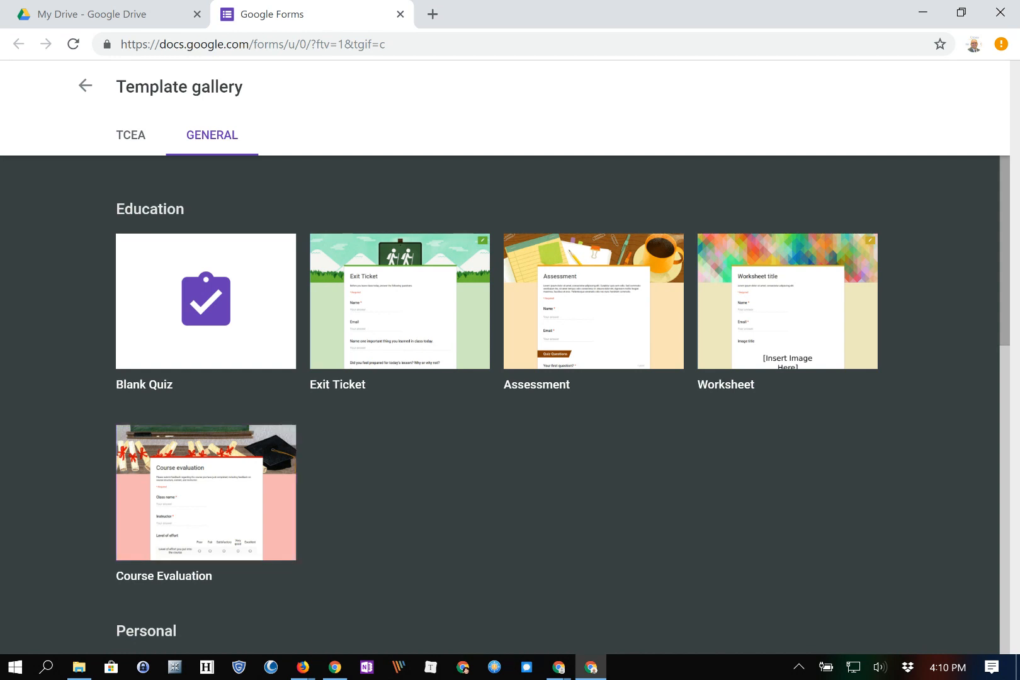
click(400, 303)
click(85, 86)
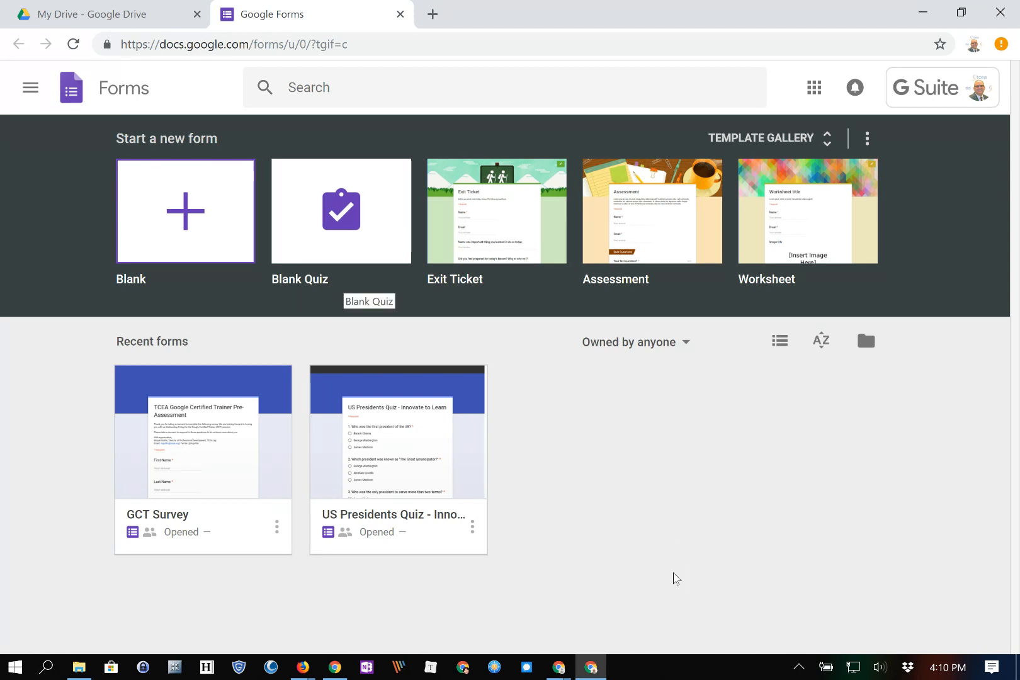
click(375, 428)
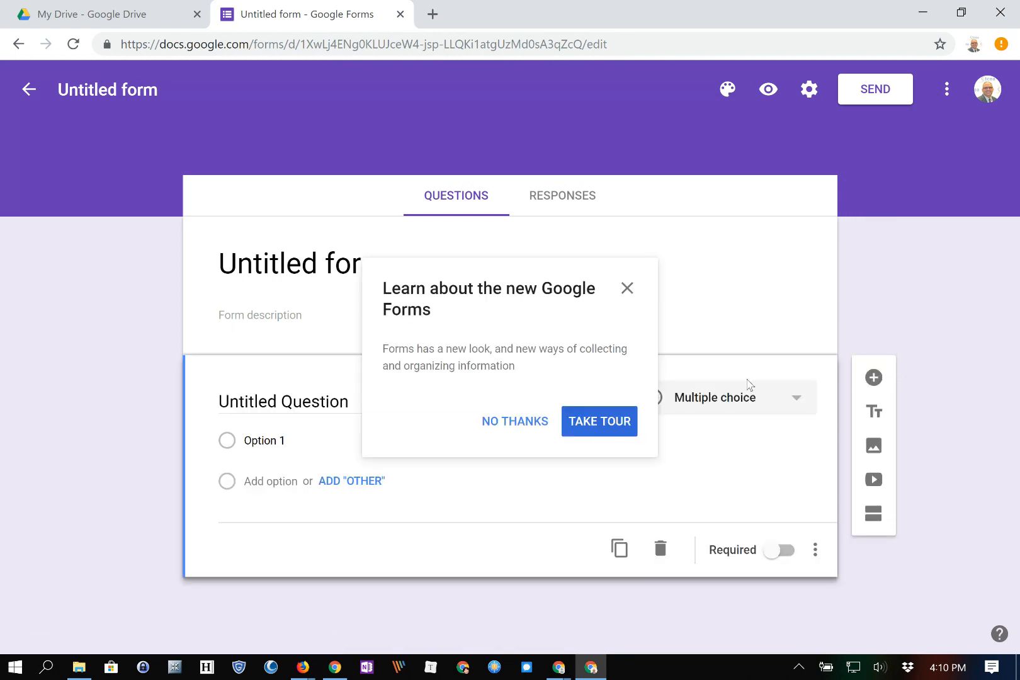
Skip the tour, then title the form 'Lunch Choices' and describe it as 'Please let me know what your lunch options should be.'.
click(515, 421)
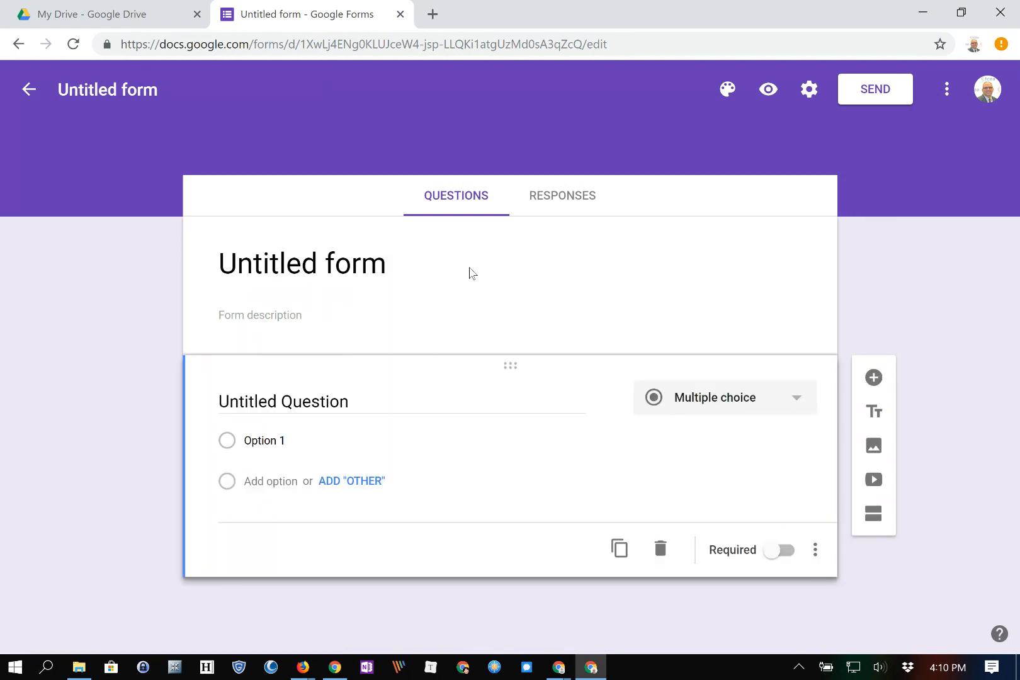
click(986, 408)
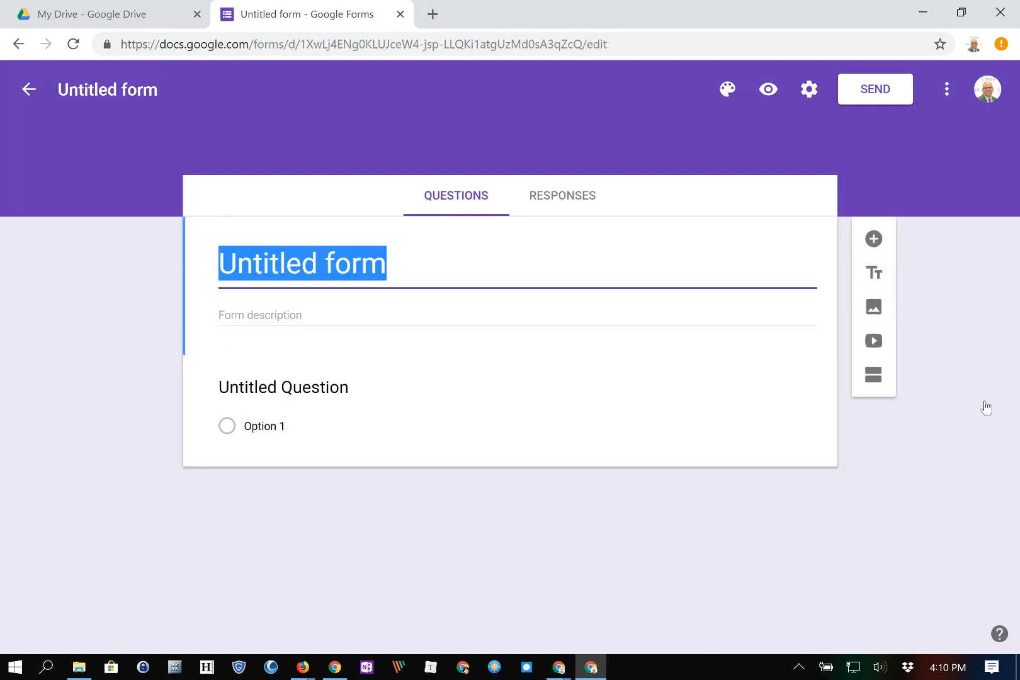
text(Lunch Choices)
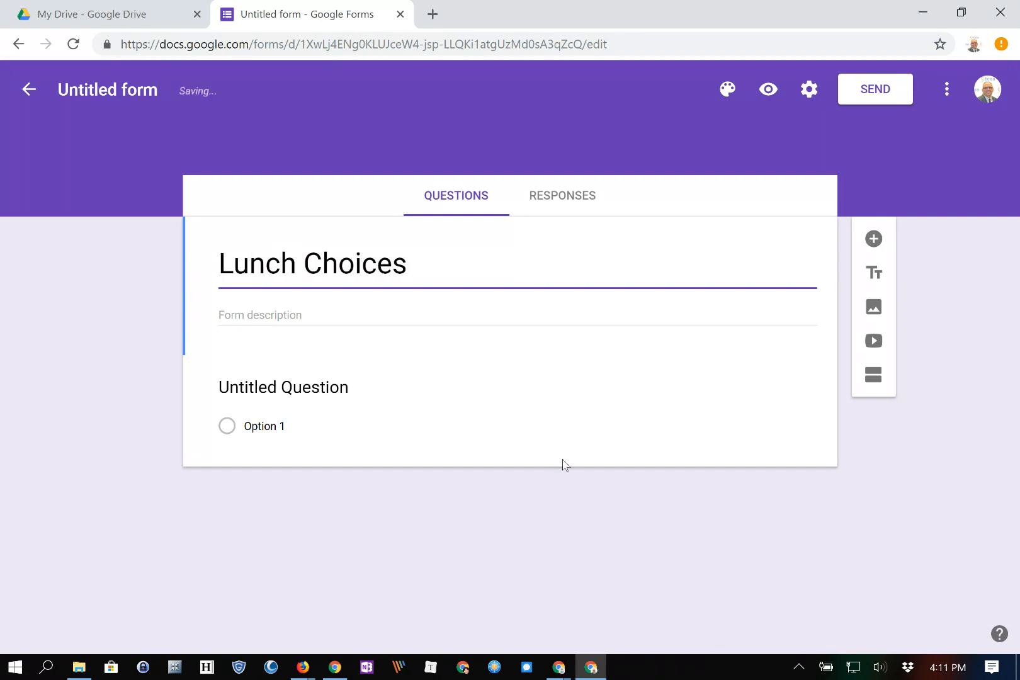
click(319, 573)
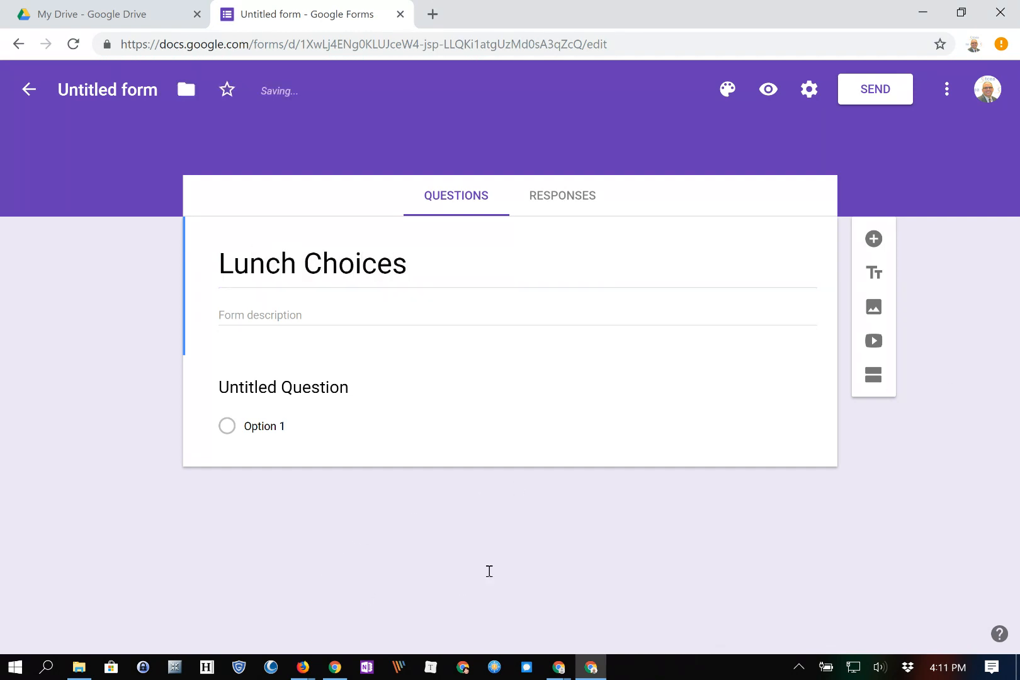
key(Tab)
text(Please let me know what your lunch options should be.)
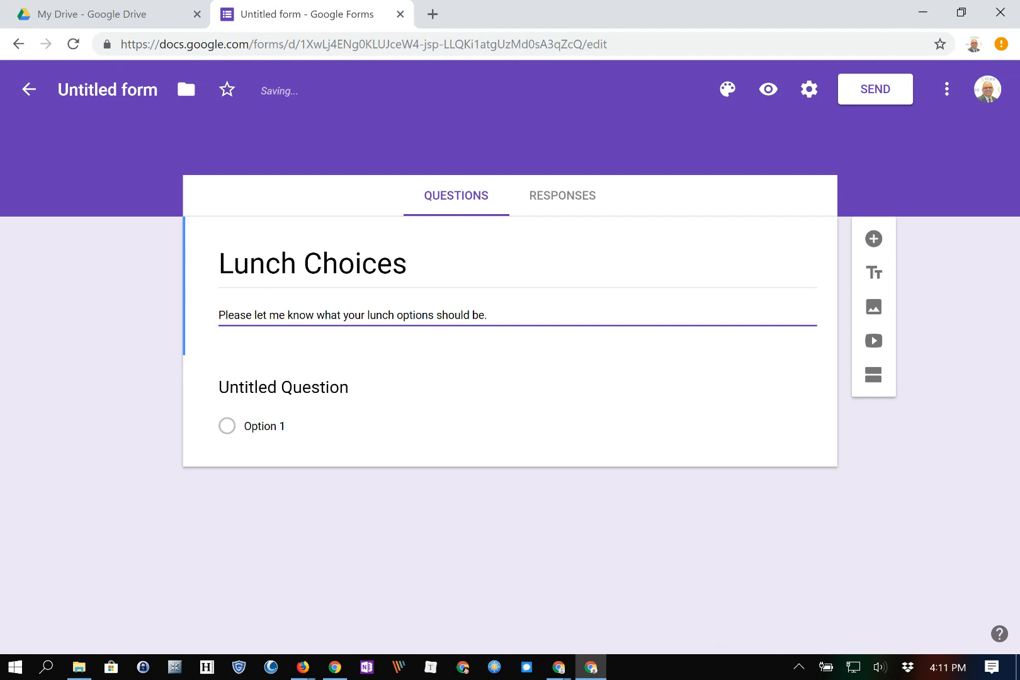
Make the first question 'Day 1' with options 'Potato with fixings', 'Chicken sandwich with soup' and 'soup'.
click(283, 387)
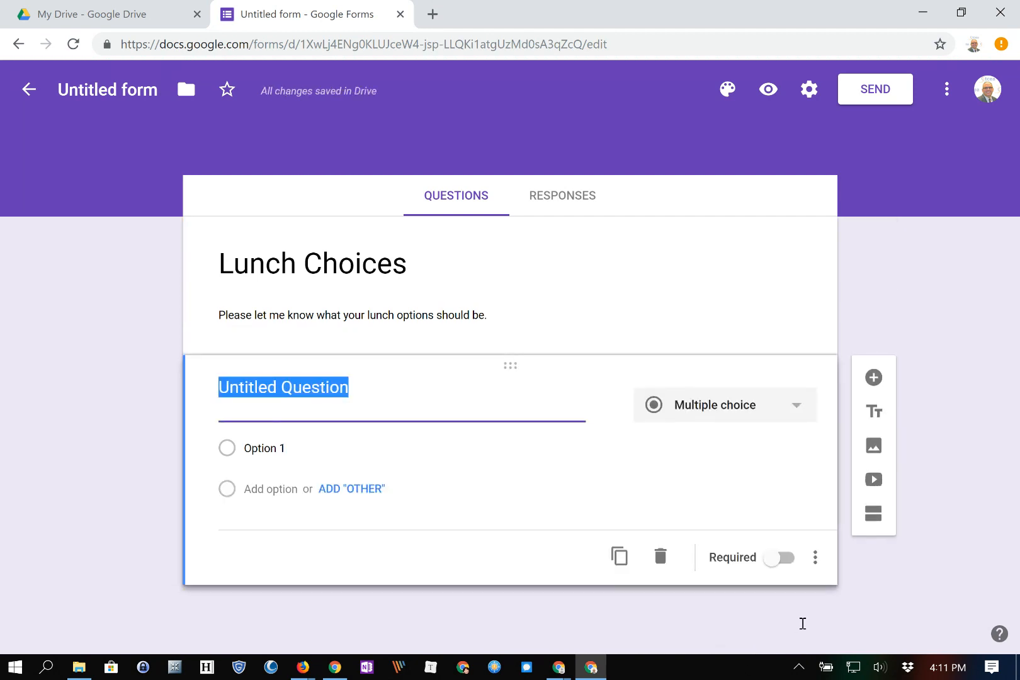
text(Day 1)
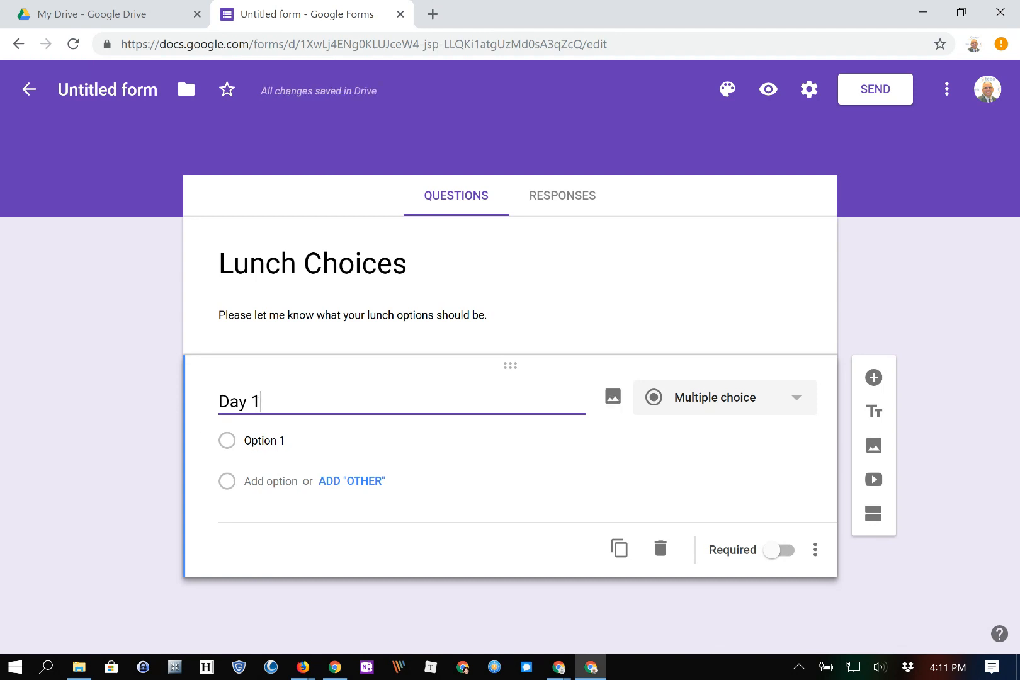
click(287, 441)
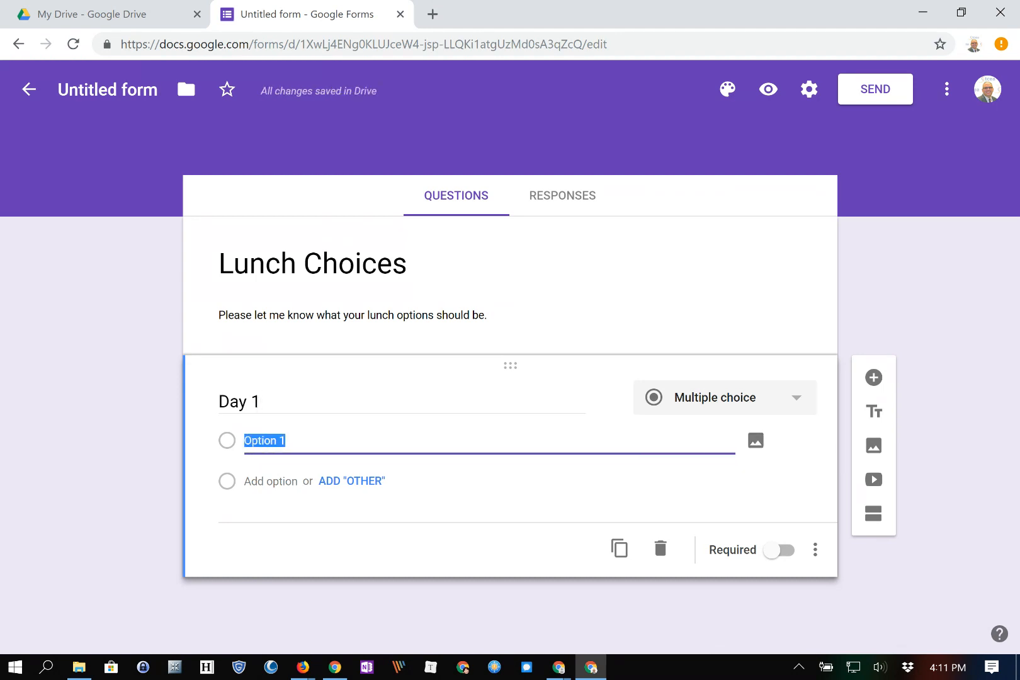
text(Potato)
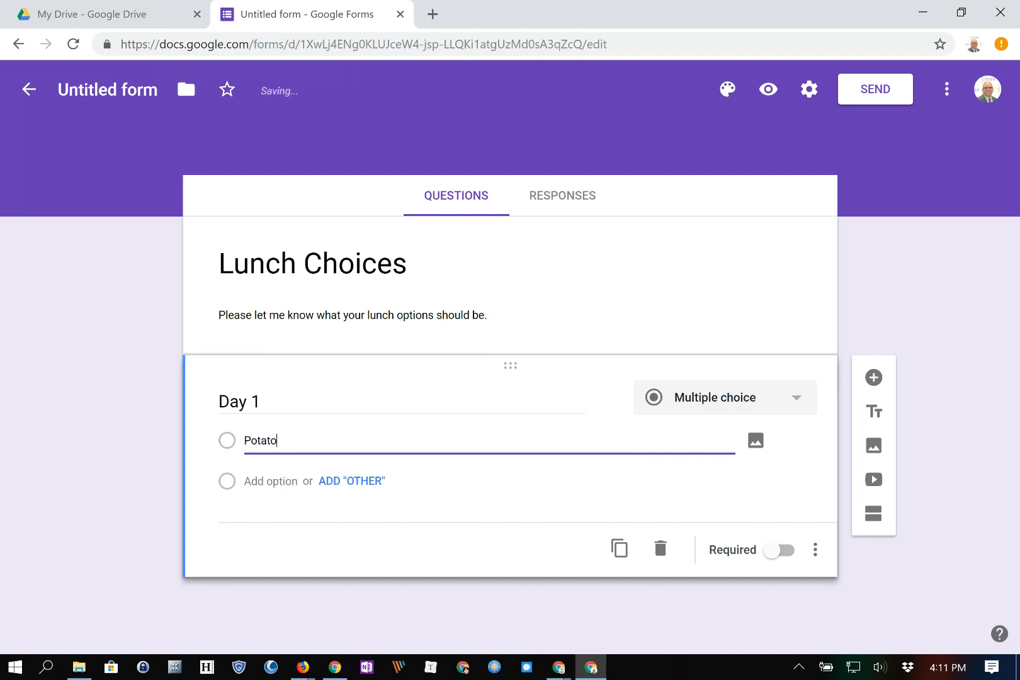
text( with fixings)
key(Return)
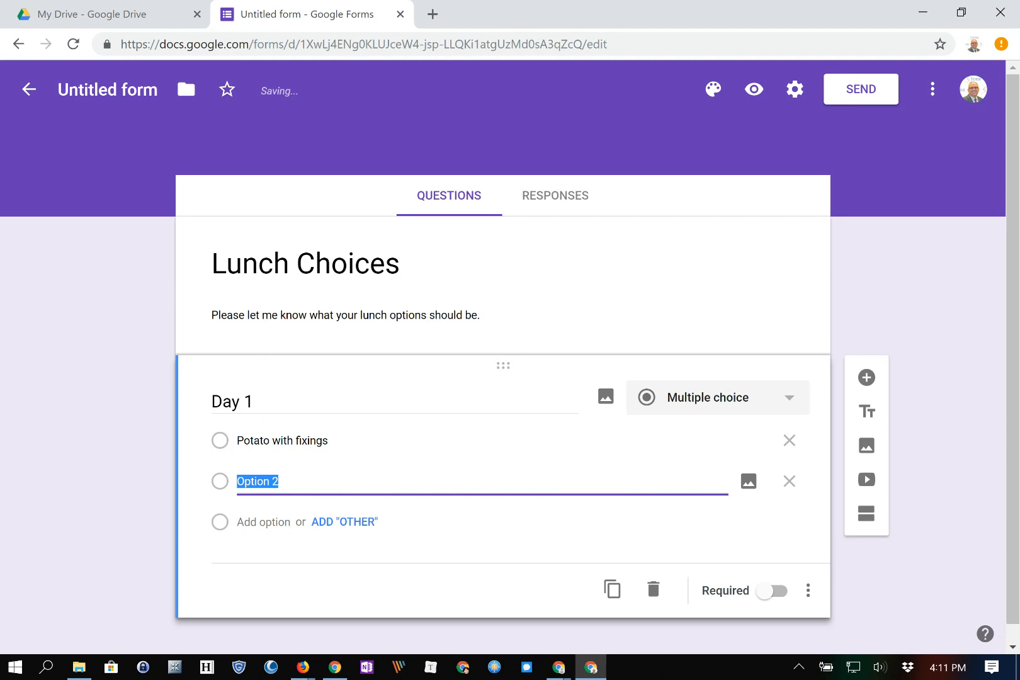
text(Chicken )
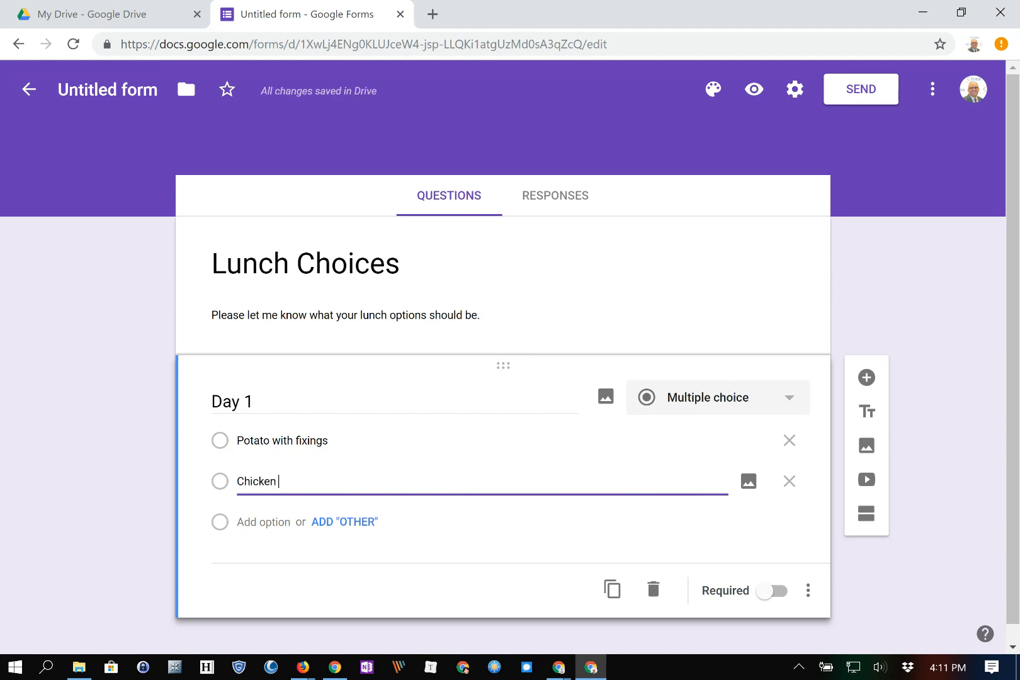
text(sandwich with soup)
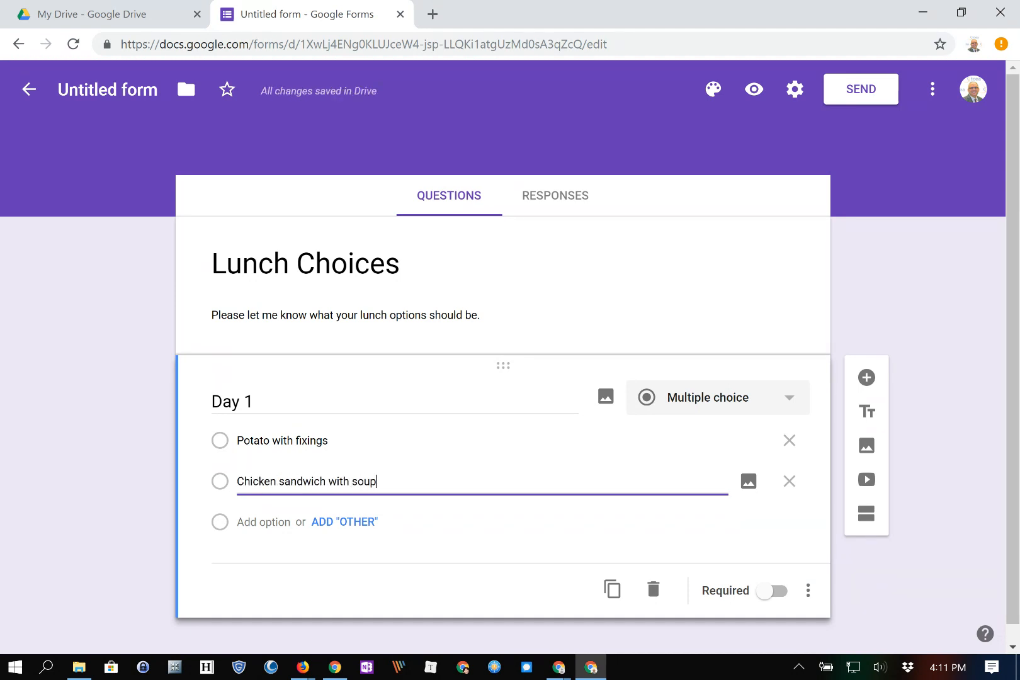
key(Return)
text(soup)
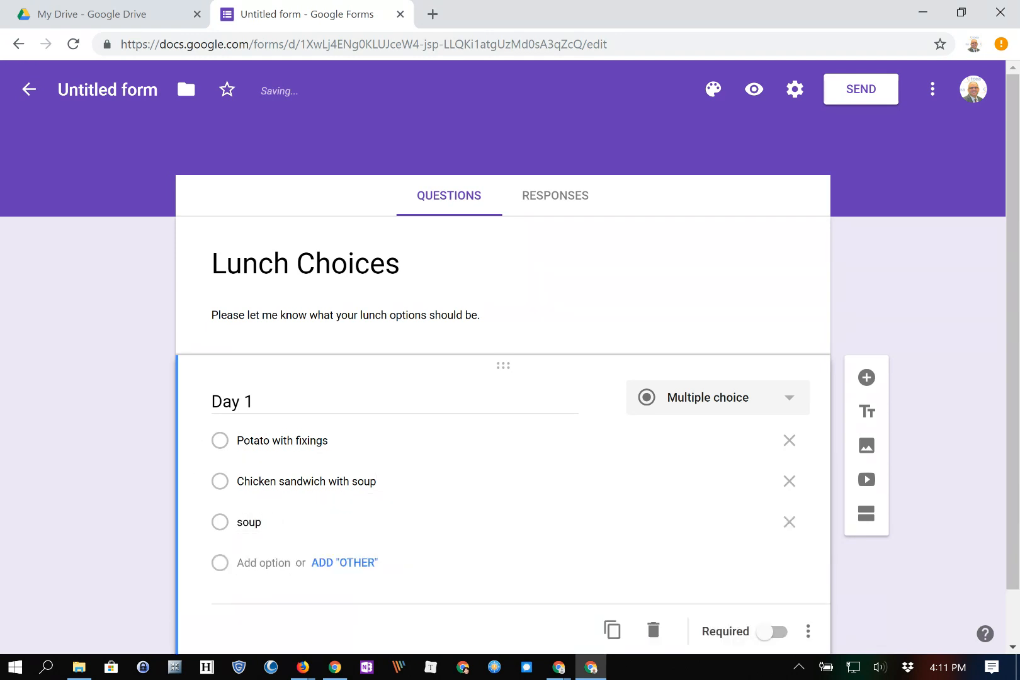
scroll(504, 378, down, 1)
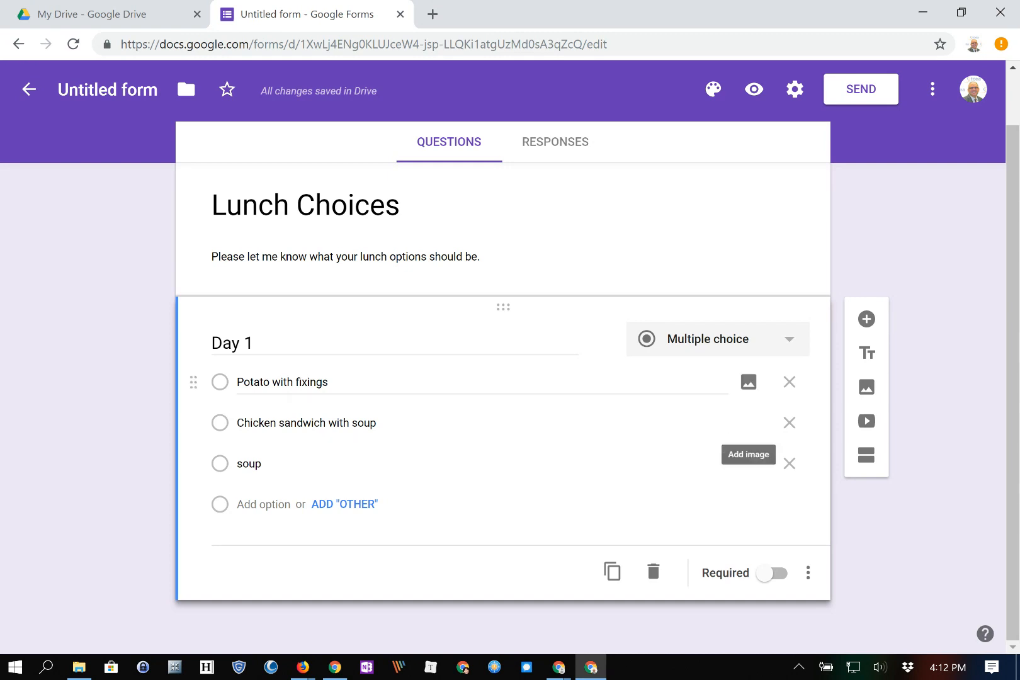
Keep Day 1 as Multiple choice and add a title-and-description block below it.
click(717, 339)
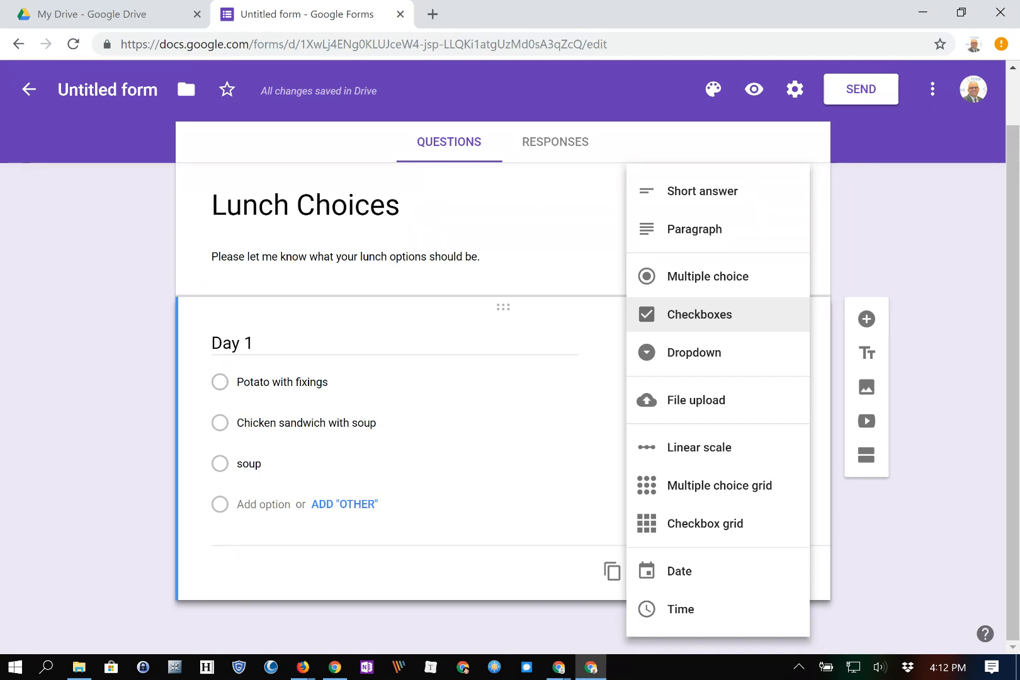
click(708, 276)
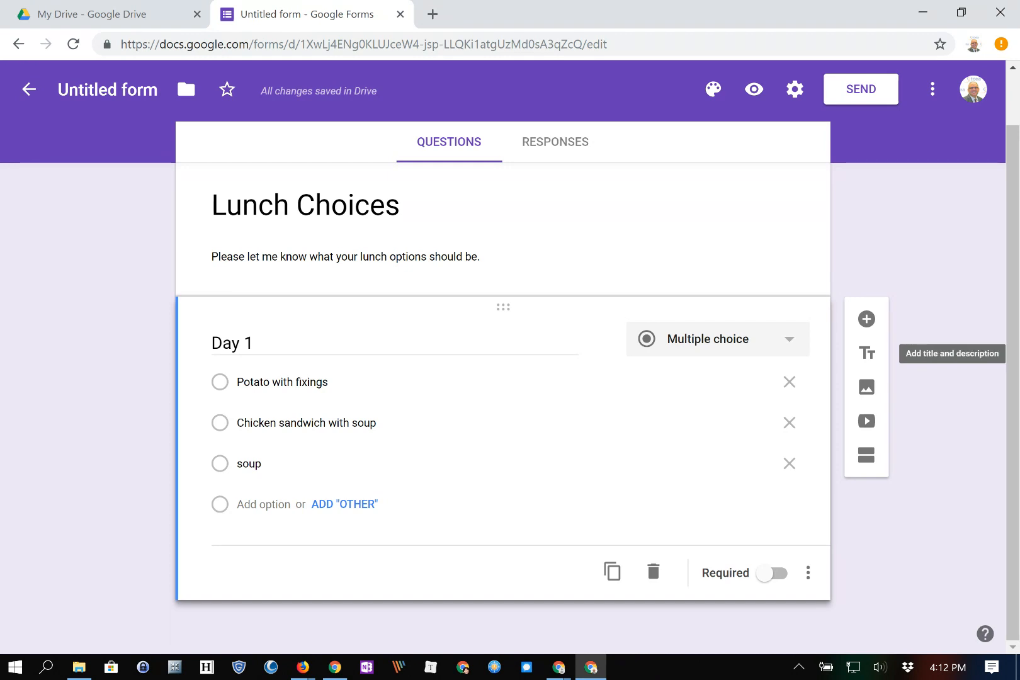
click(866, 353)
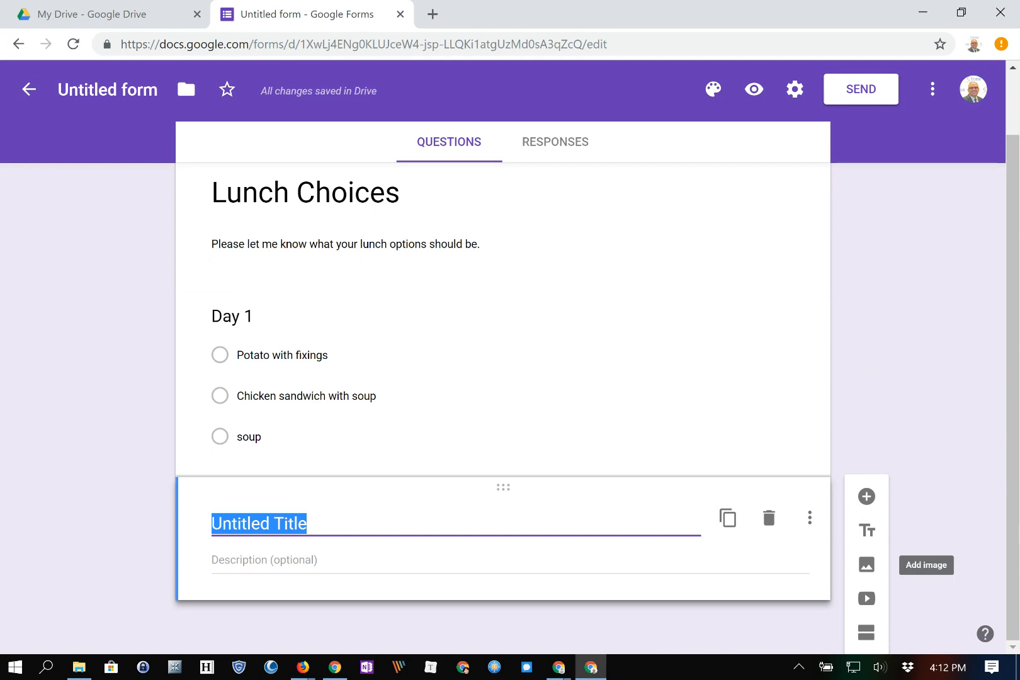
Insert the third 'sandwich' search photo below Untitled Title and shrink it to a thumbnail.
click(866, 565)
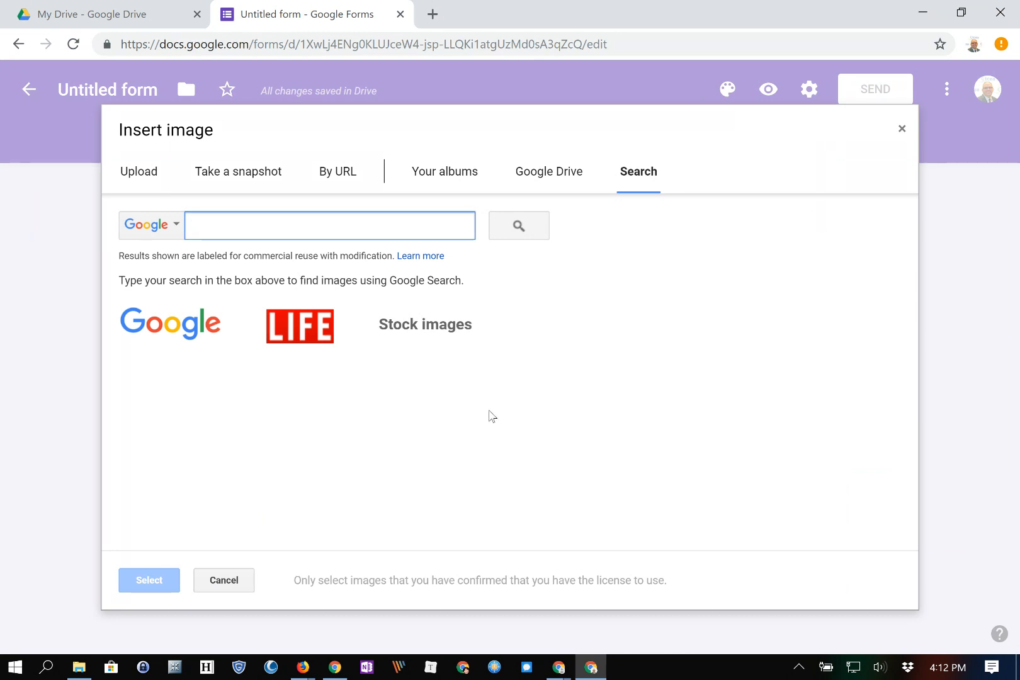
text(sandwich)
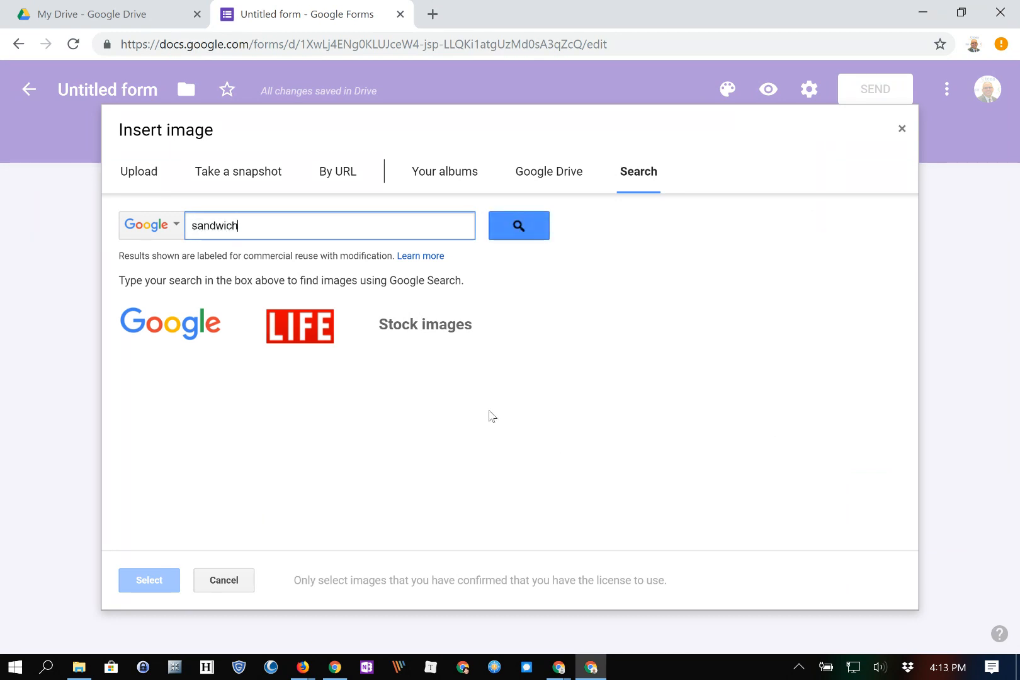
key(Return)
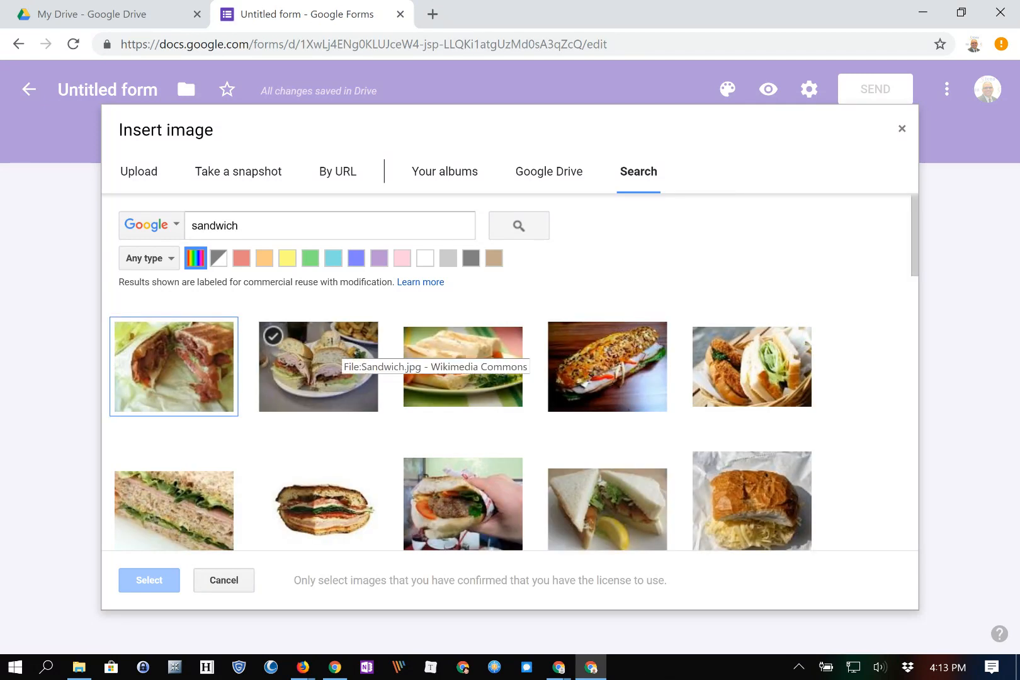
click(463, 367)
click(149, 579)
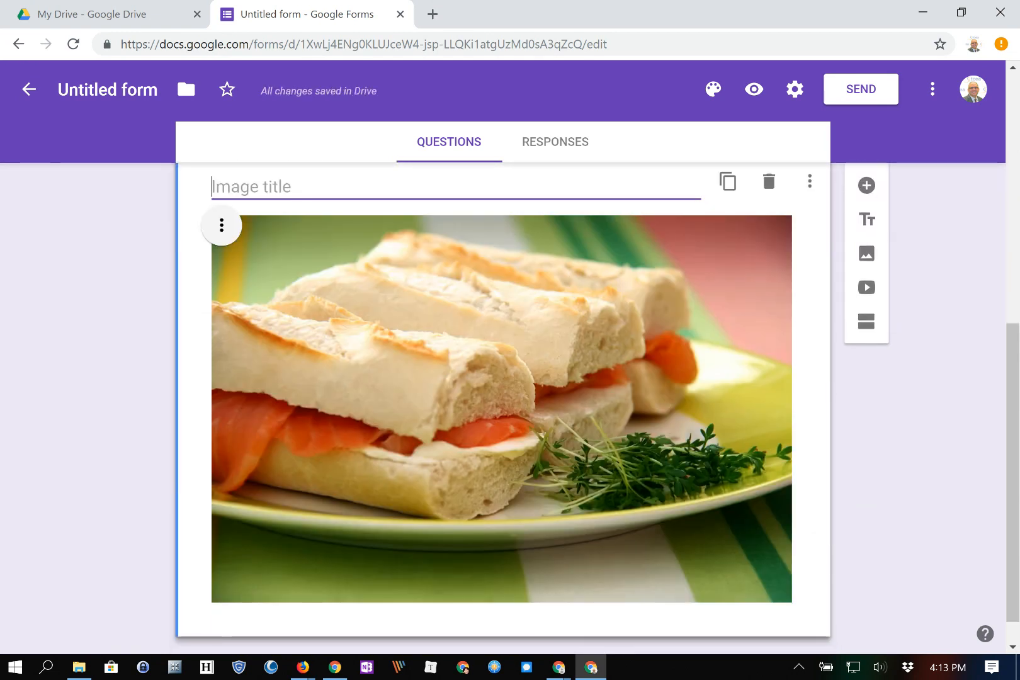
click(501, 408)
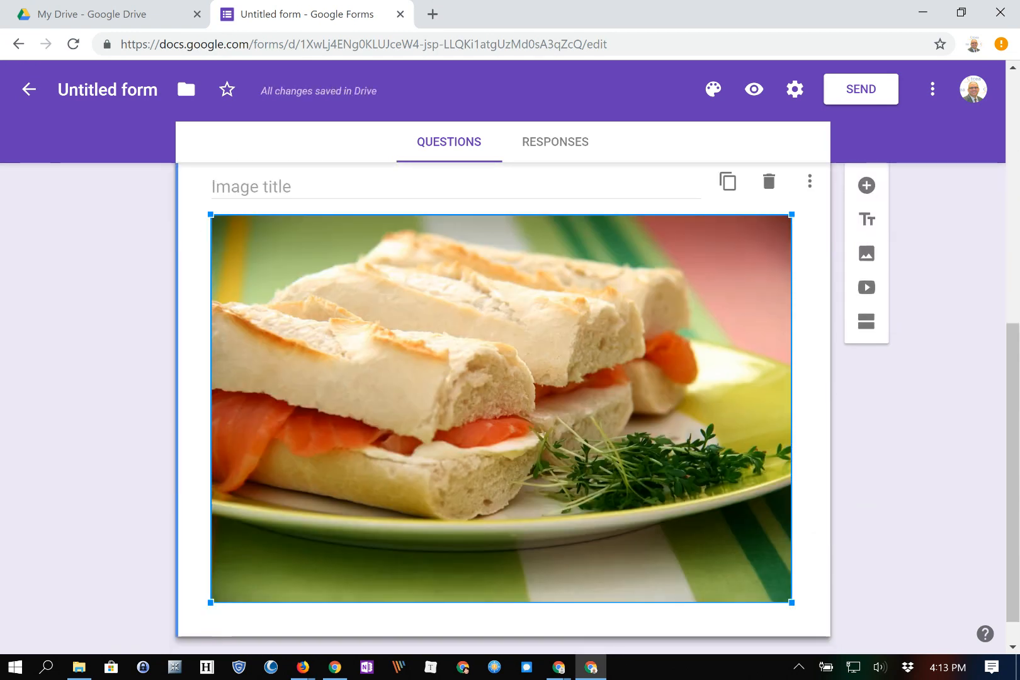
drag(791, 601, 469, 387)
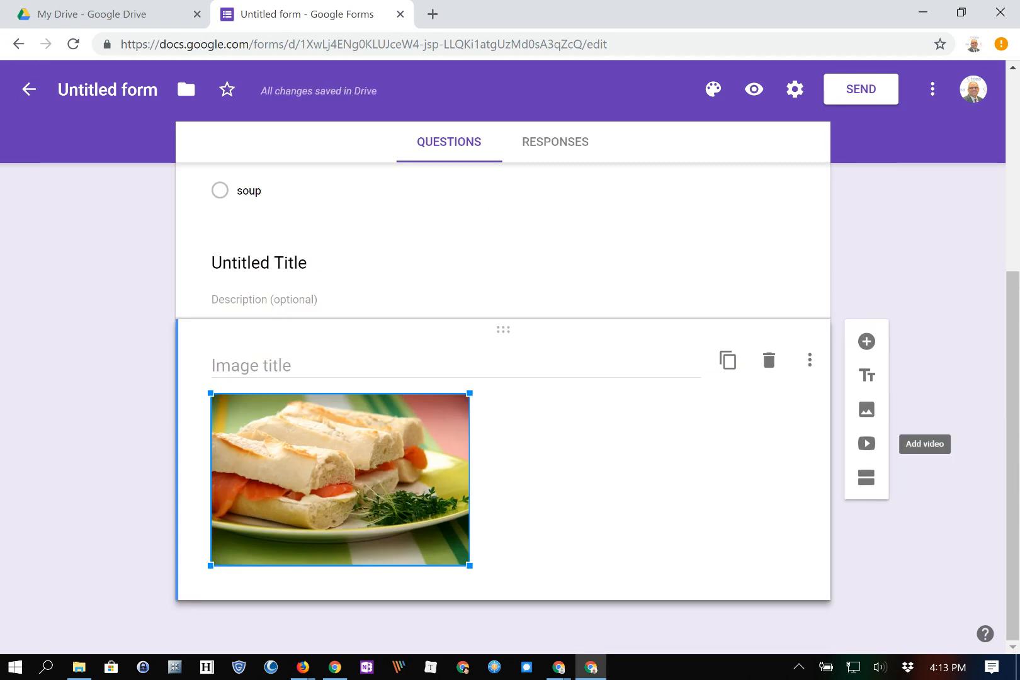
Embed the YouTube video 'Pizza Hut | Now That's Delivering' from a 'pizza hut' search.
click(866, 443)
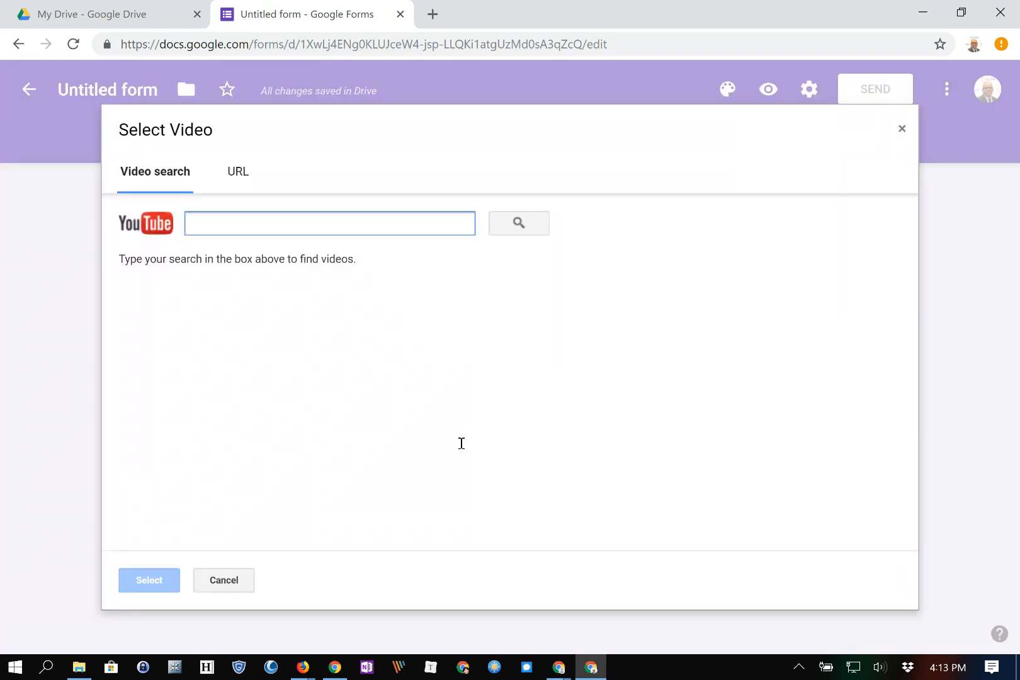
text(pizza hut)
key(Return)
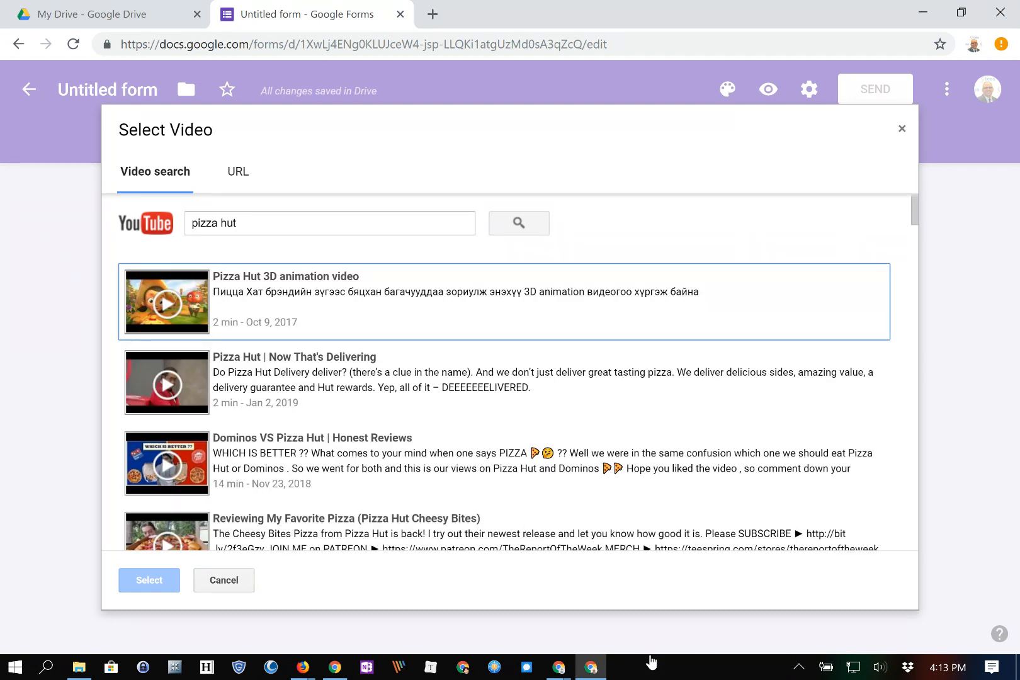
click(504, 383)
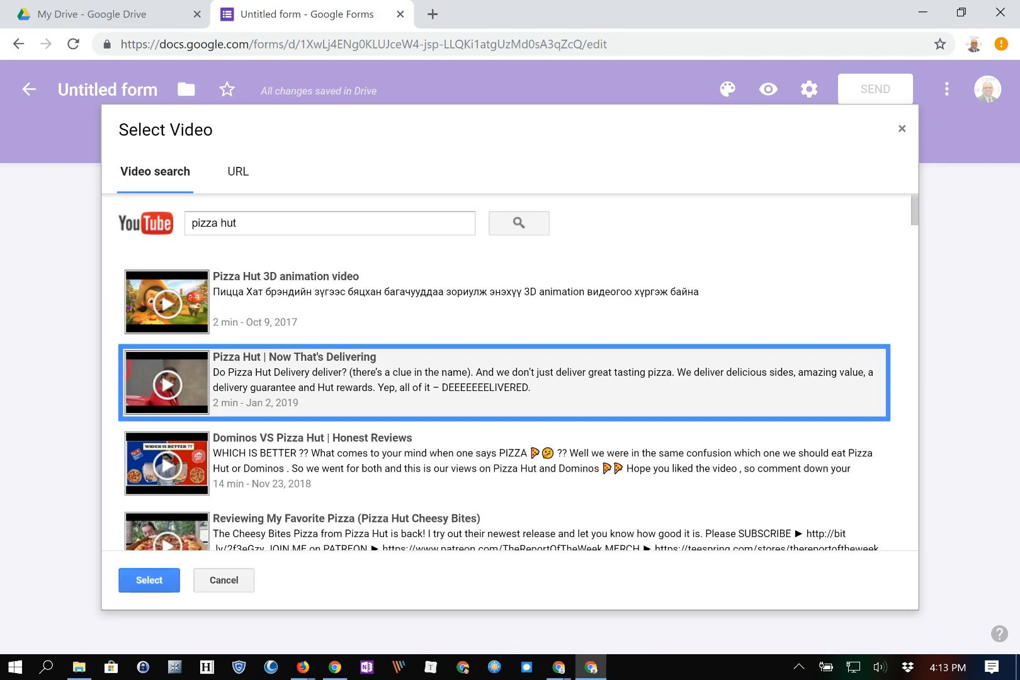
click(149, 581)
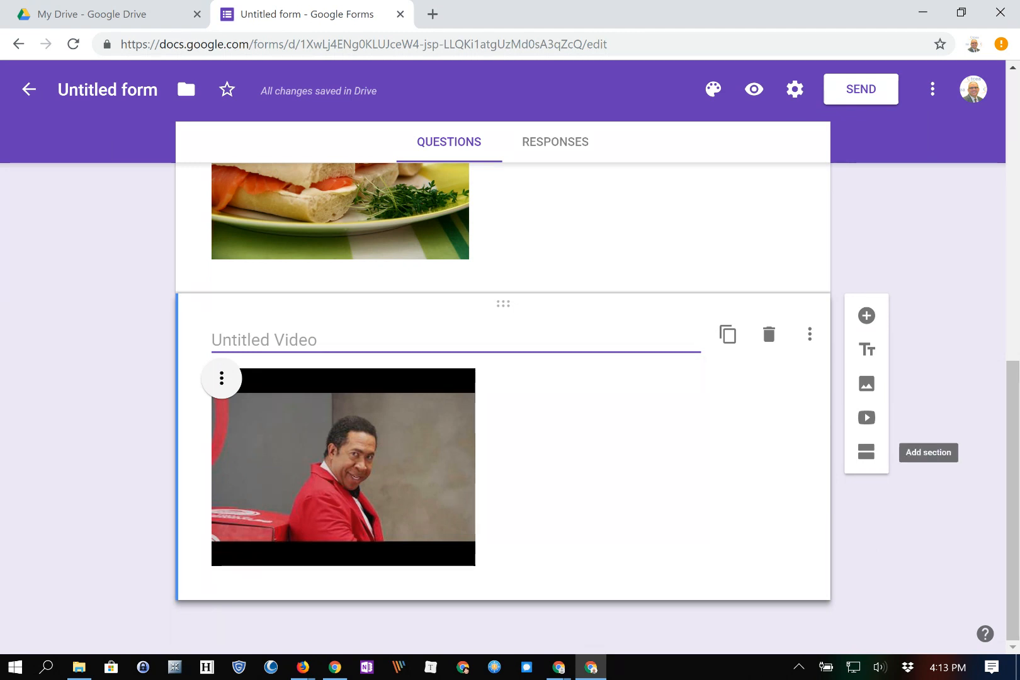
Add Section 2 after the video, with section 1 set to 'Continue to next section'.
click(866, 451)
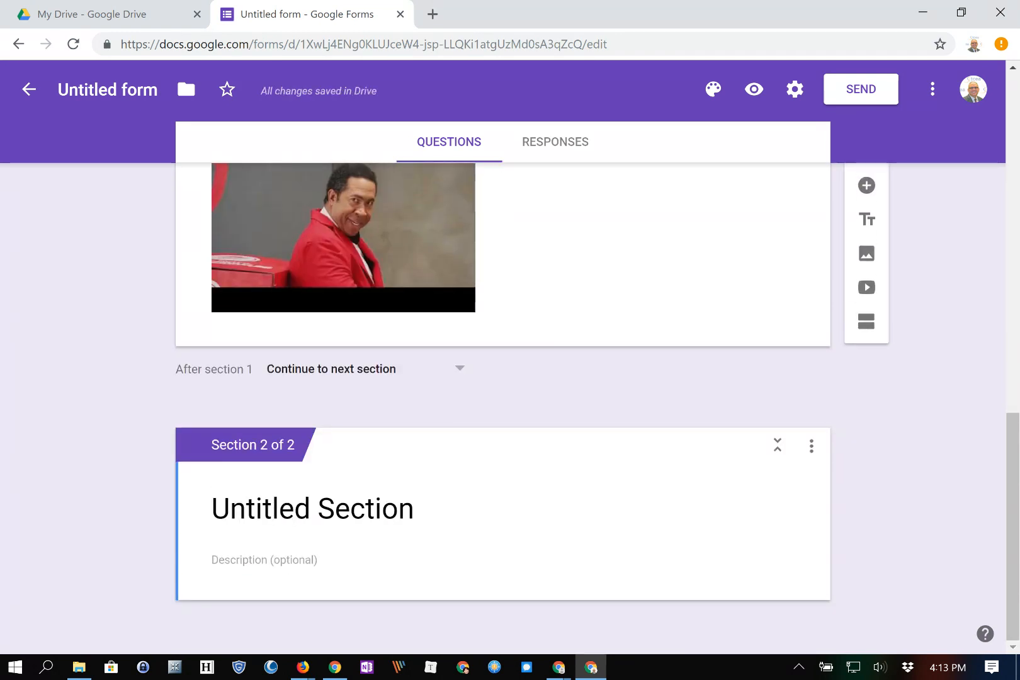
click(361, 368)
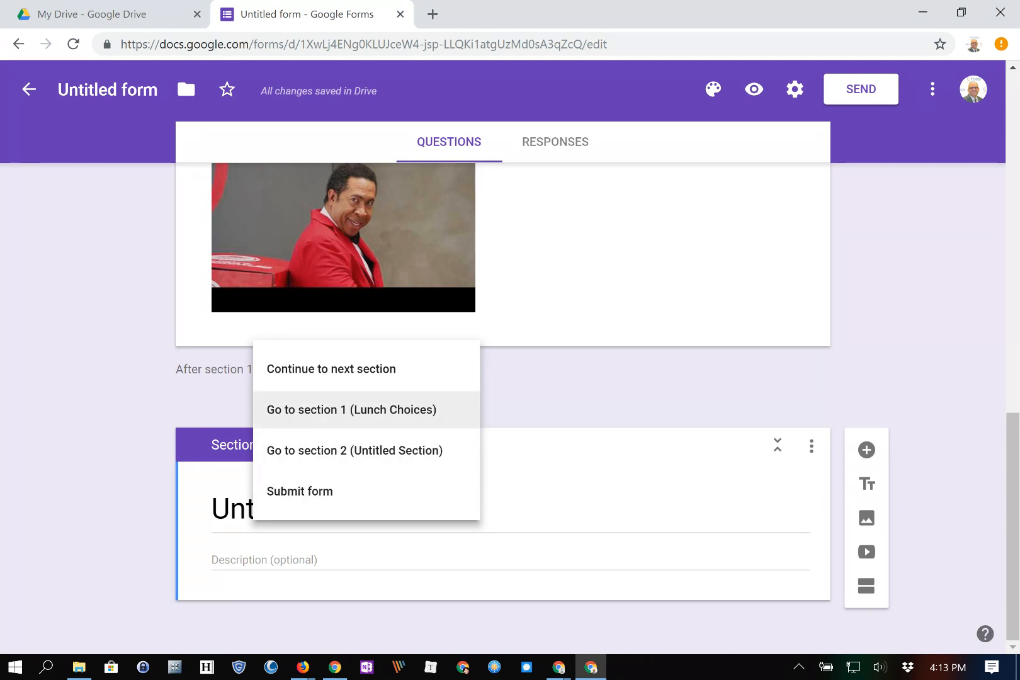
click(340, 369)
scroll(502, 353, up, 1)
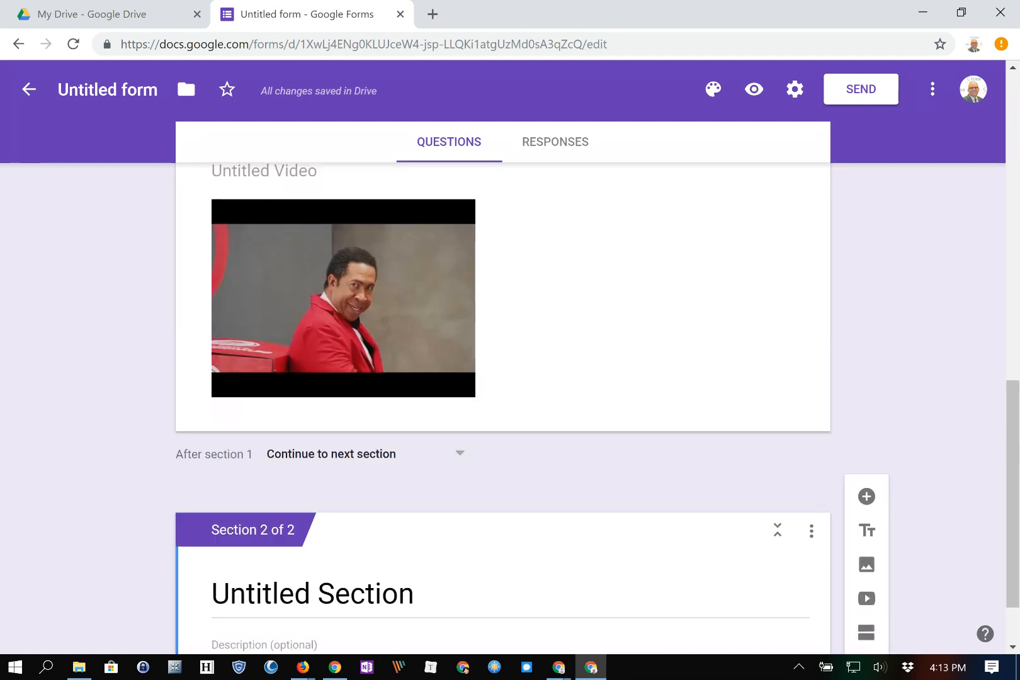
click(352, 453)
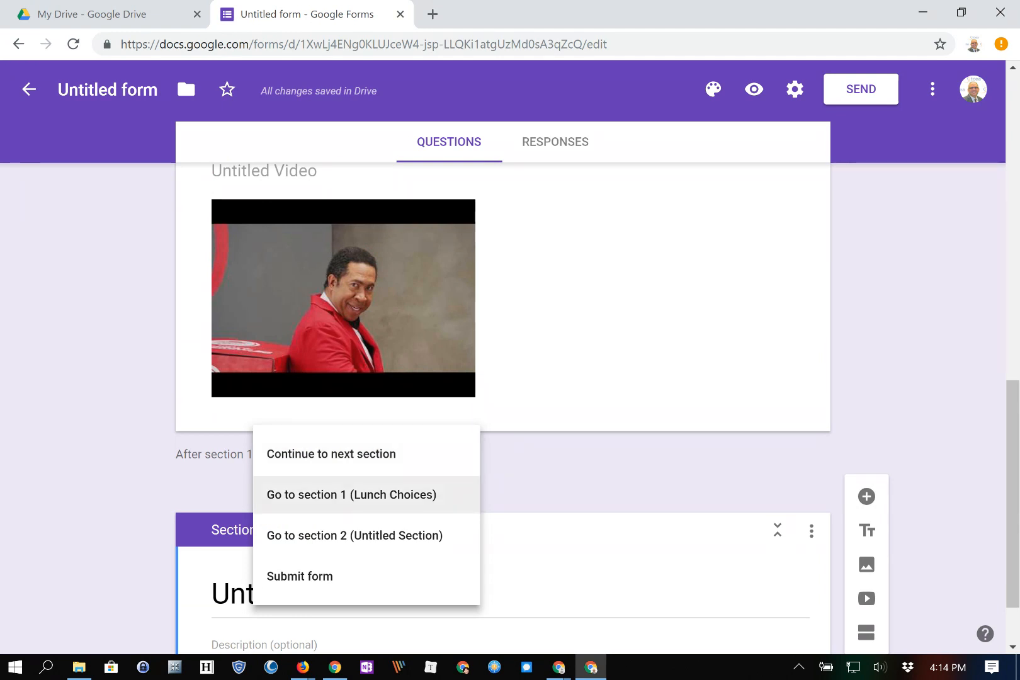
click(352, 454)
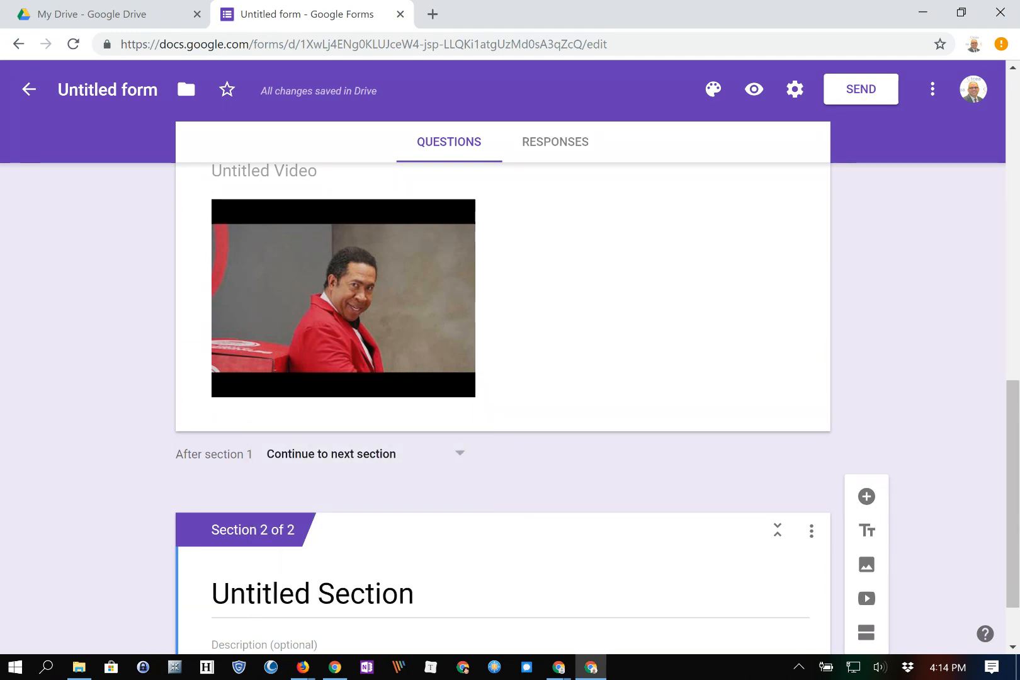
scroll(502, 409, down, 2)
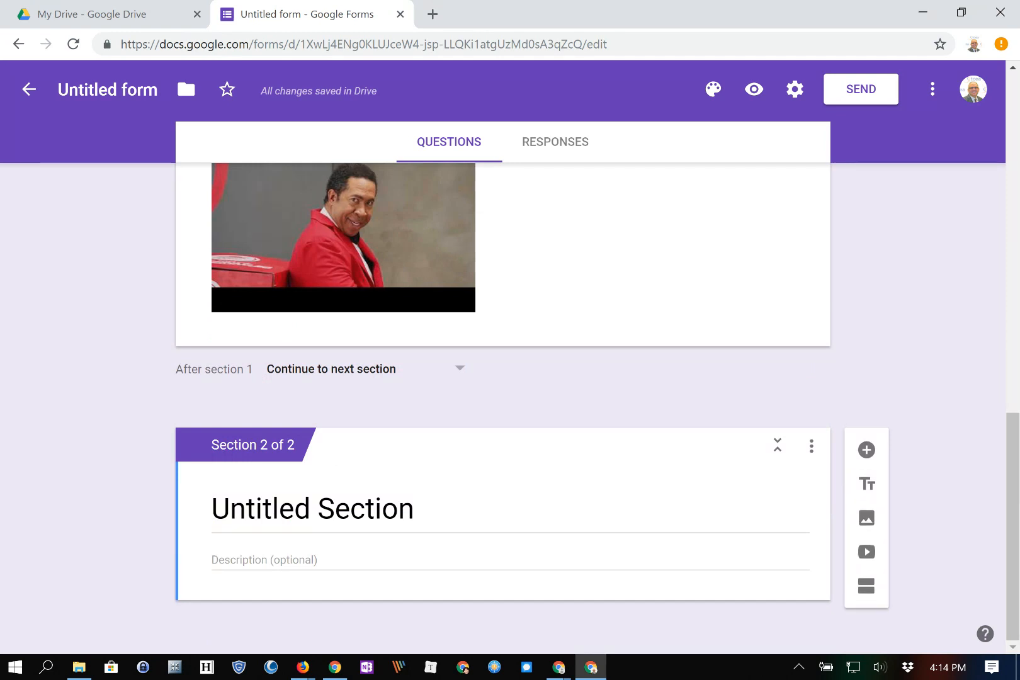
scroll(502, 409, up, 10)
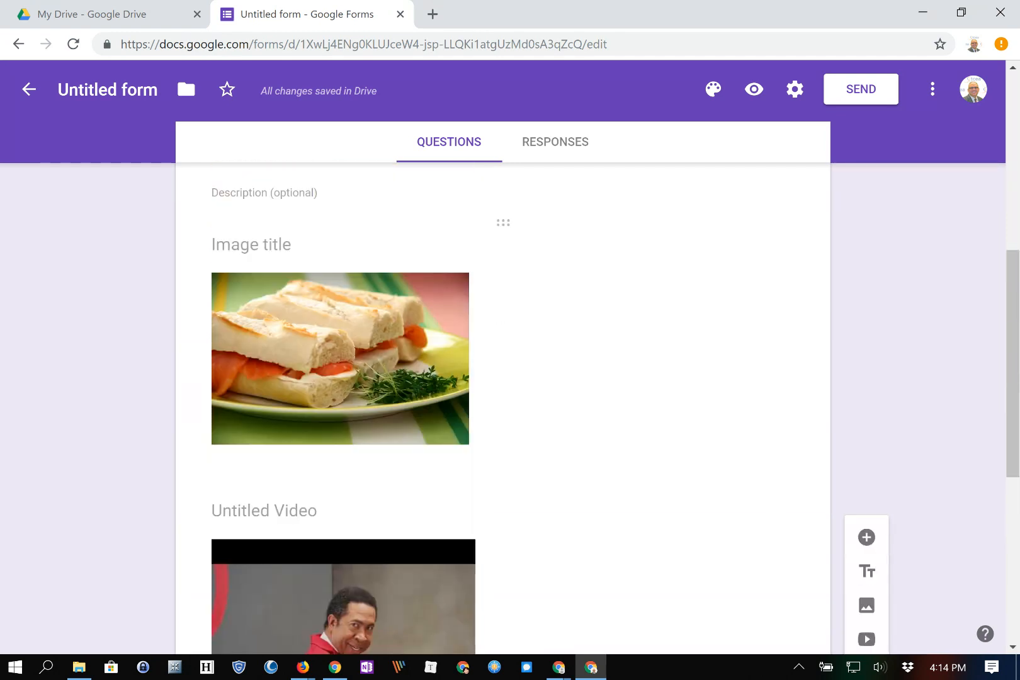
scroll(502, 409, up, 2)
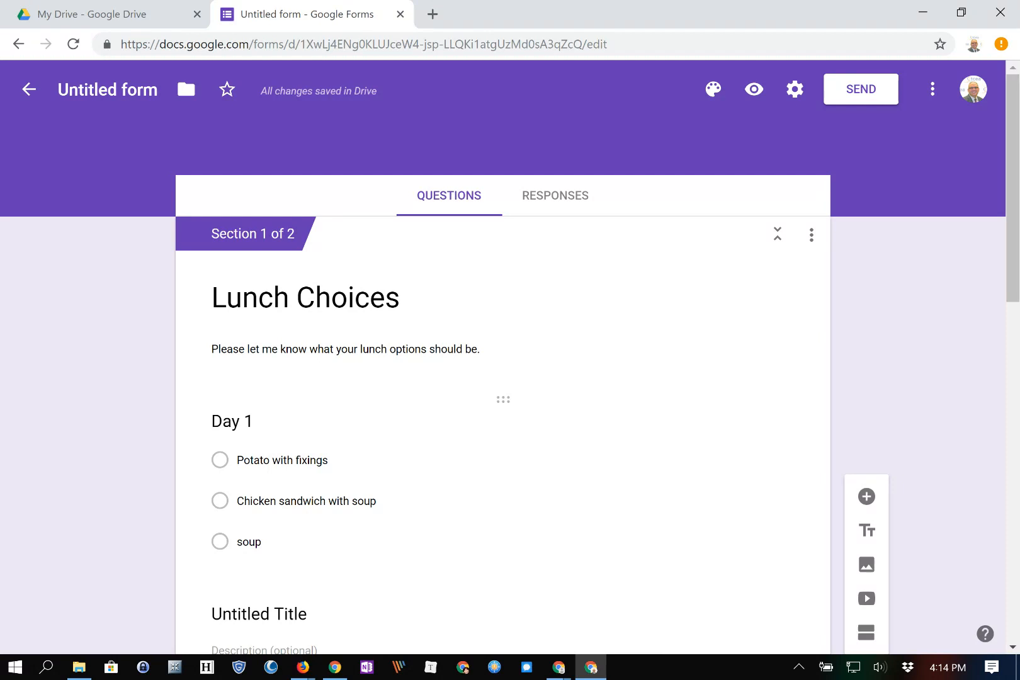
scroll(502, 409, down, 10)
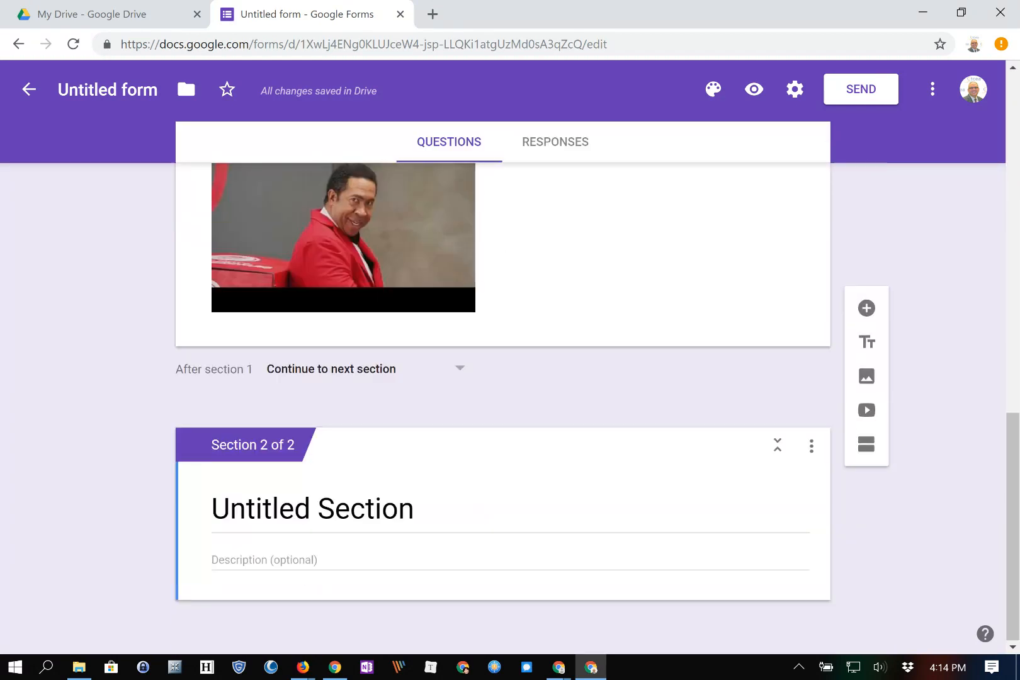
scroll(503, 409, up, 7)
scroll(502, 409, down, 4)
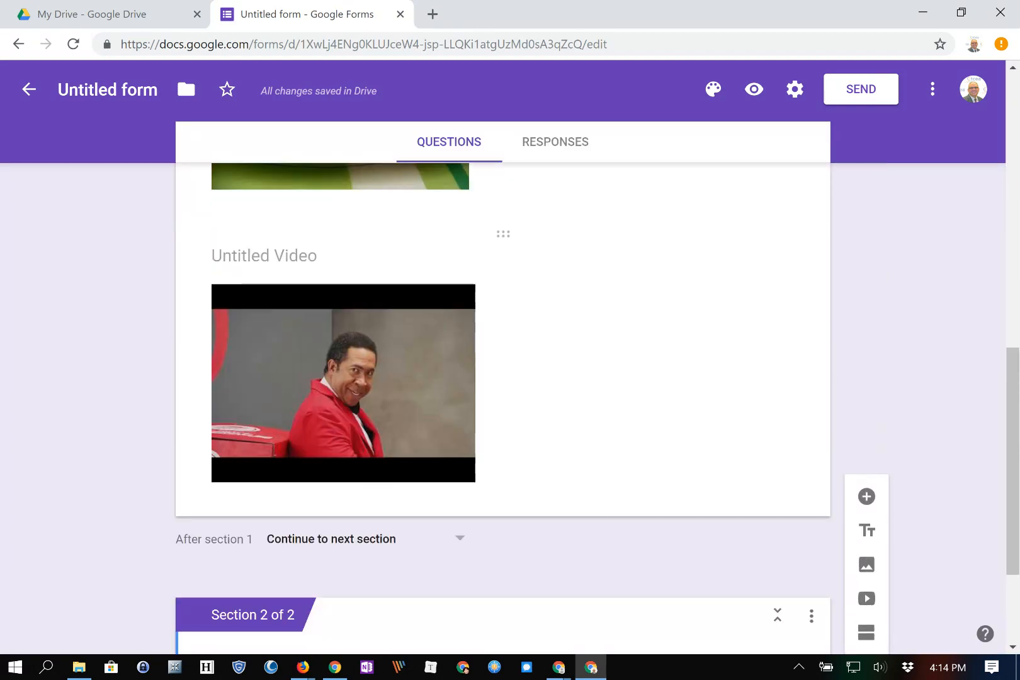
Delete the Pizza Hut video and the sandwich image from the form.
click(718, 506)
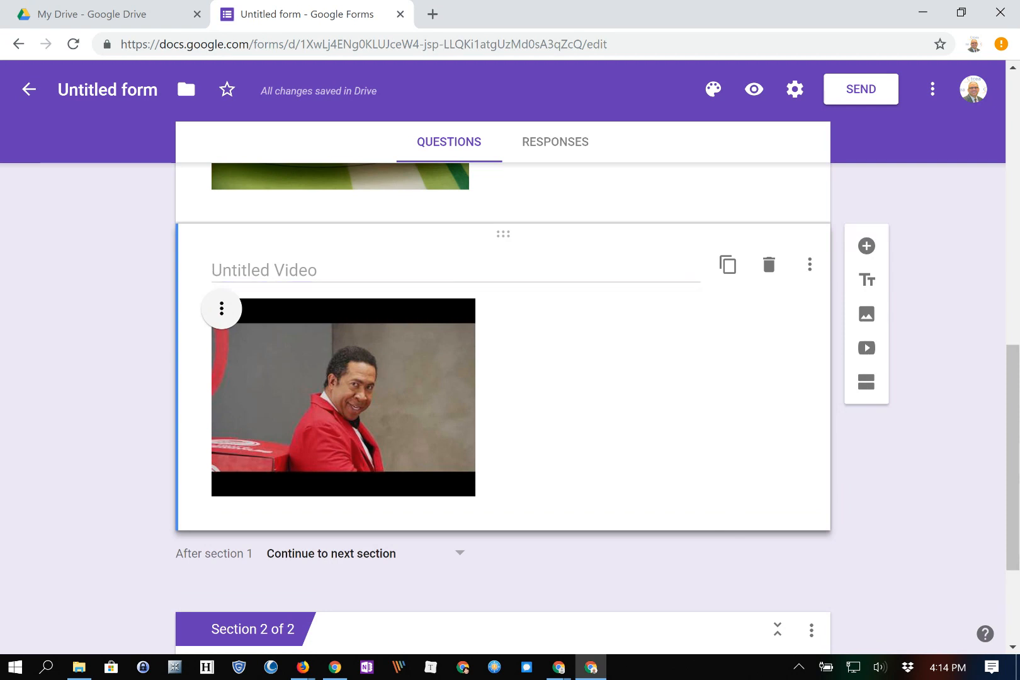
click(768, 264)
scroll(642, 315, up, 3)
click(520, 281)
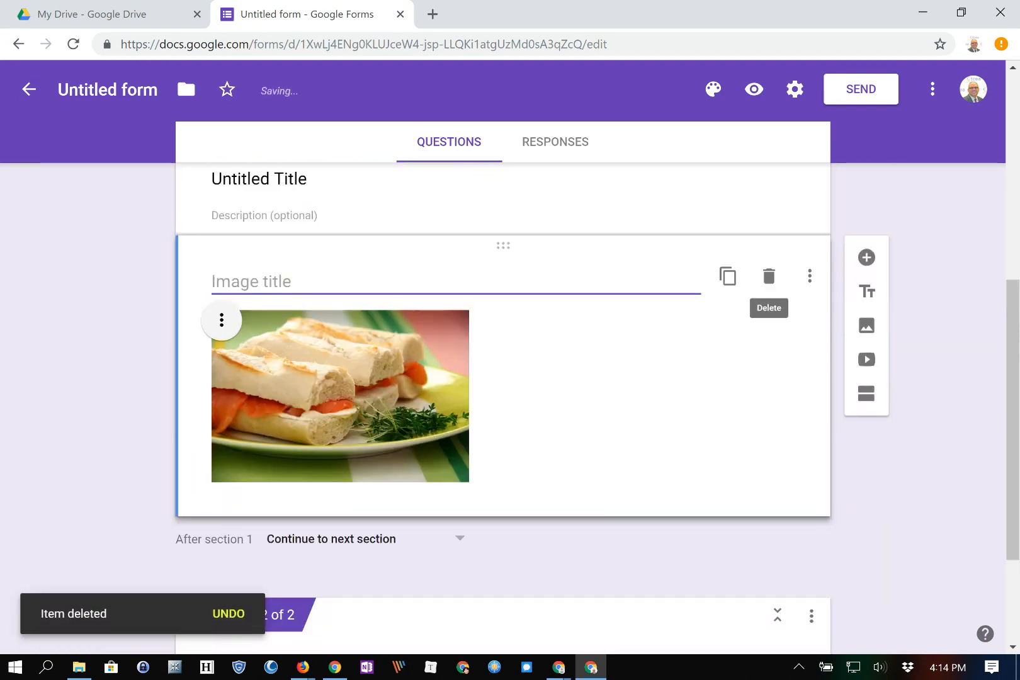
click(769, 276)
scroll(768, 284, up, 3)
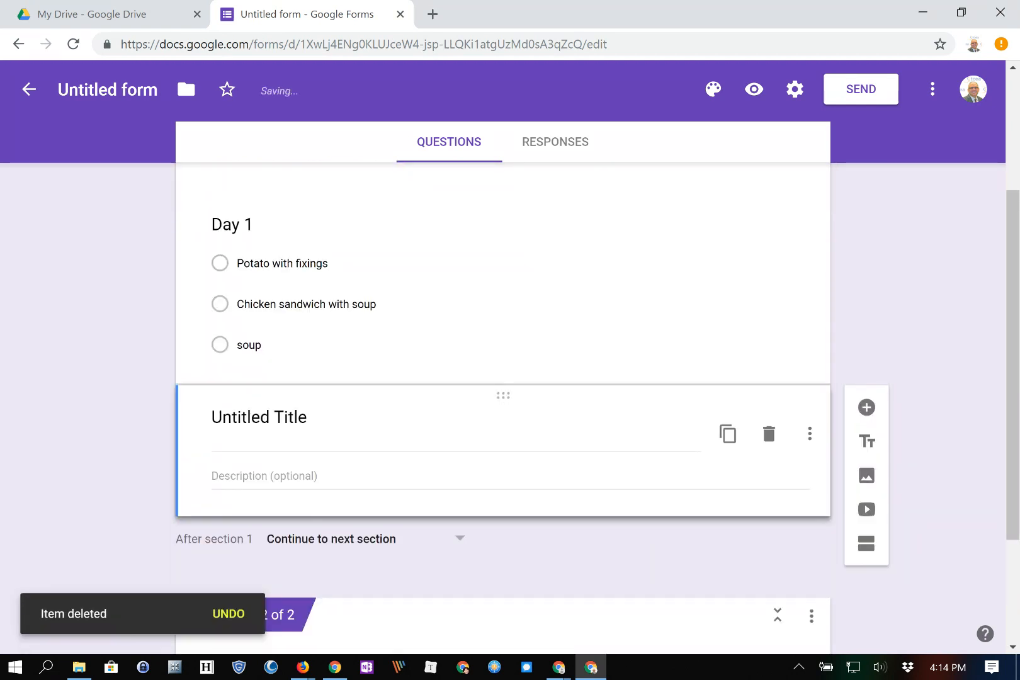
Rename the Untitled Title block to 'Day 2', then delete that block.
click(259, 418)
text(Day 2)
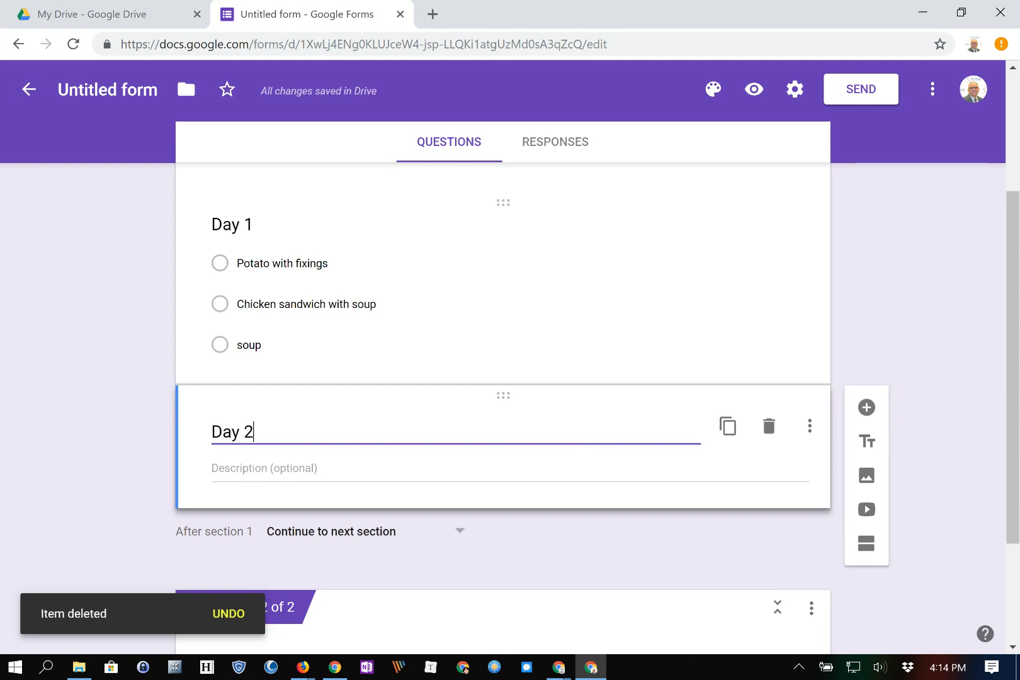
scroll(504, 434, down, 2)
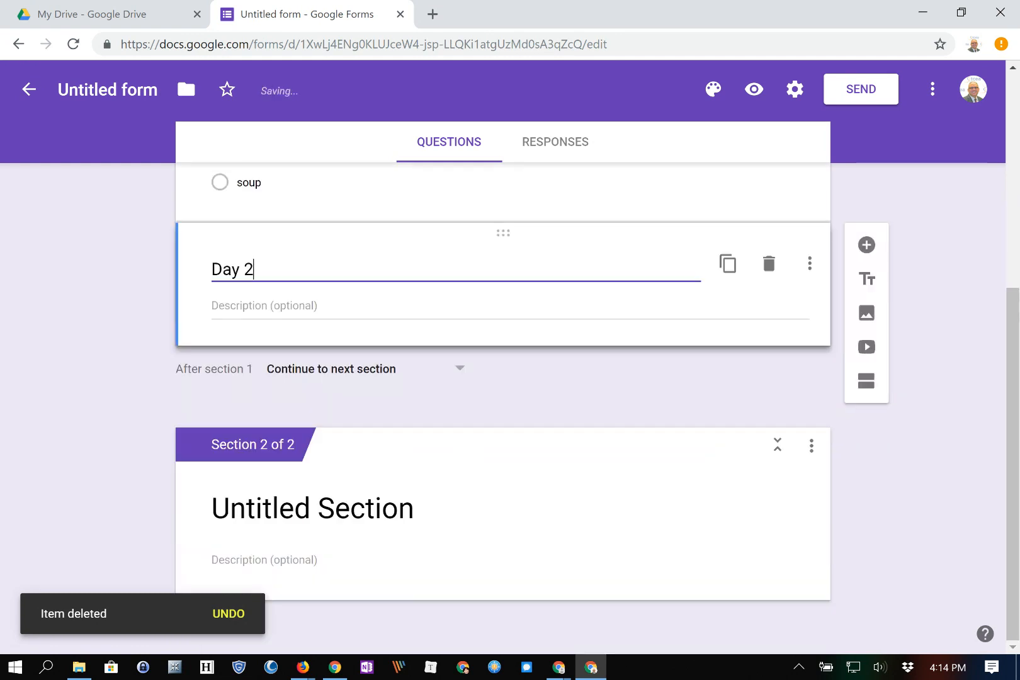
click(768, 265)
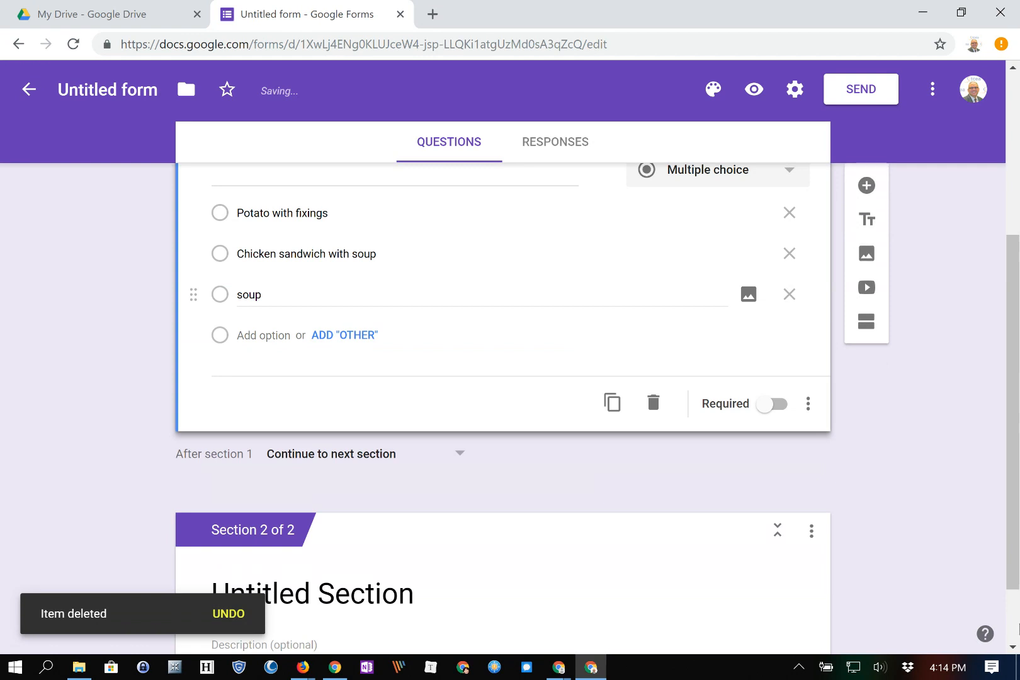
scroll(504, 419, up, 2)
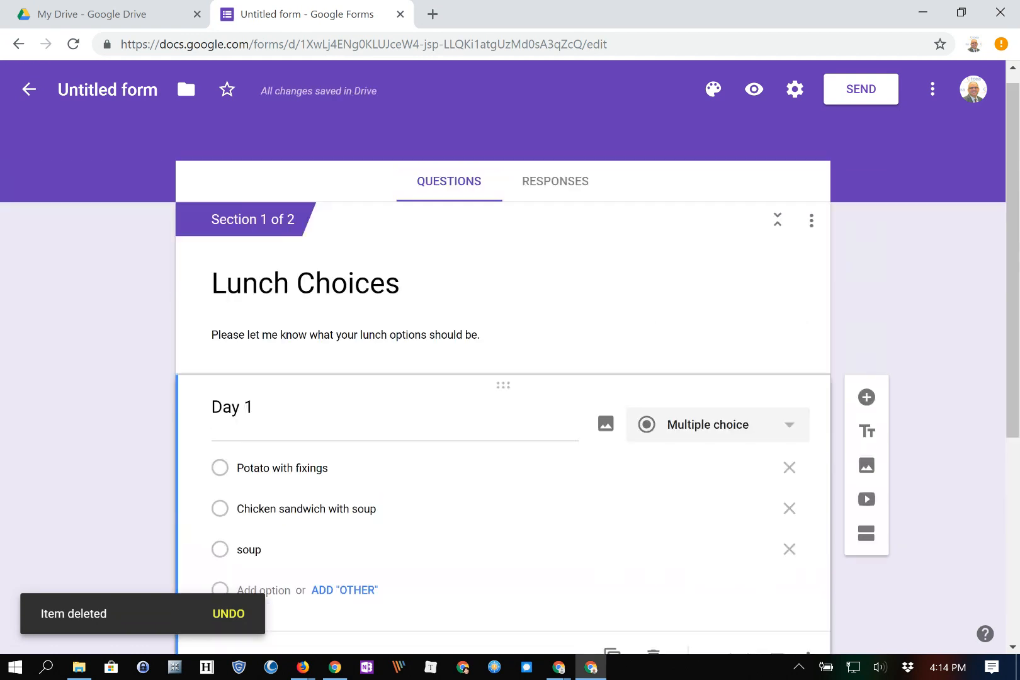
scroll(503, 378, down, 2)
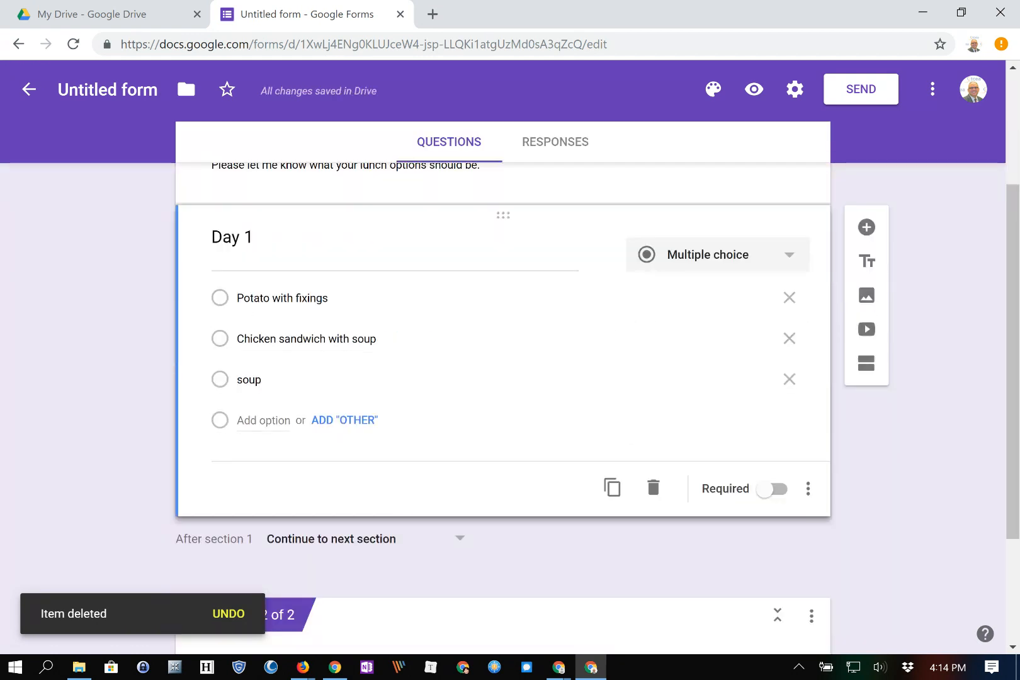
scroll(478, 423, up, 1)
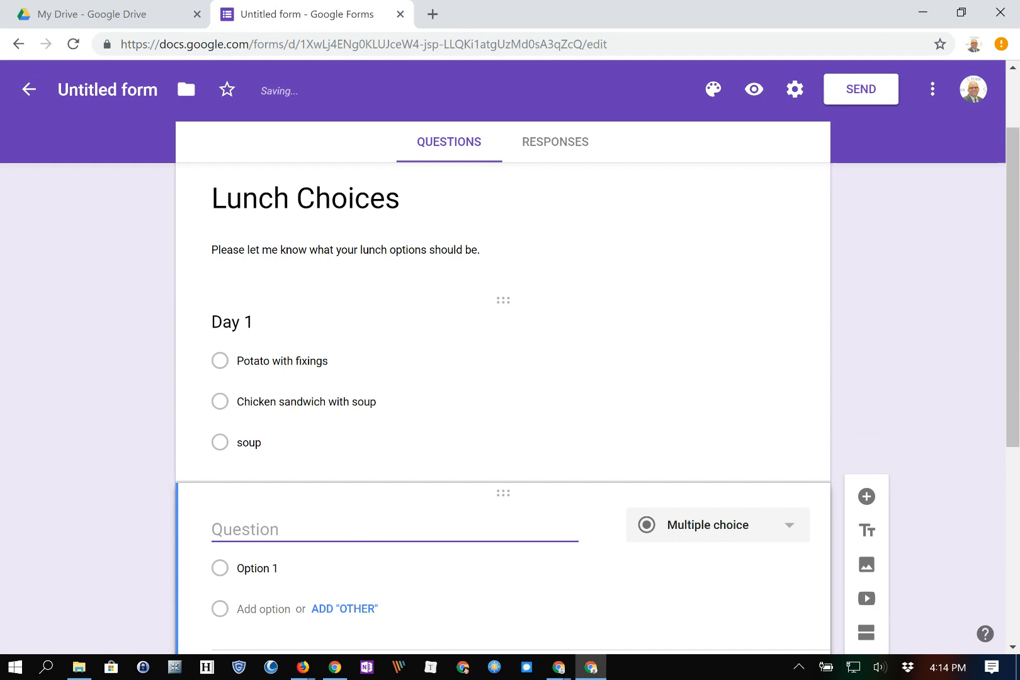
Move the new question above Day 1 and create short-answer questions First Name, Last Name and Email.
drag(502, 493, 503, 355)
scroll(503, 355, down, 4)
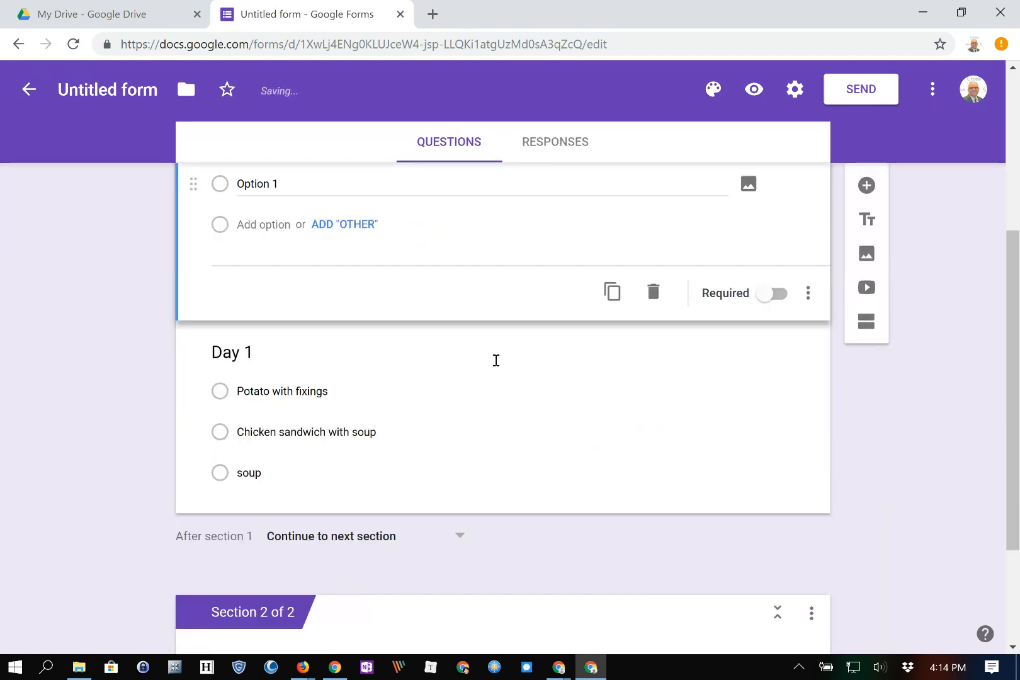
text(First Name)
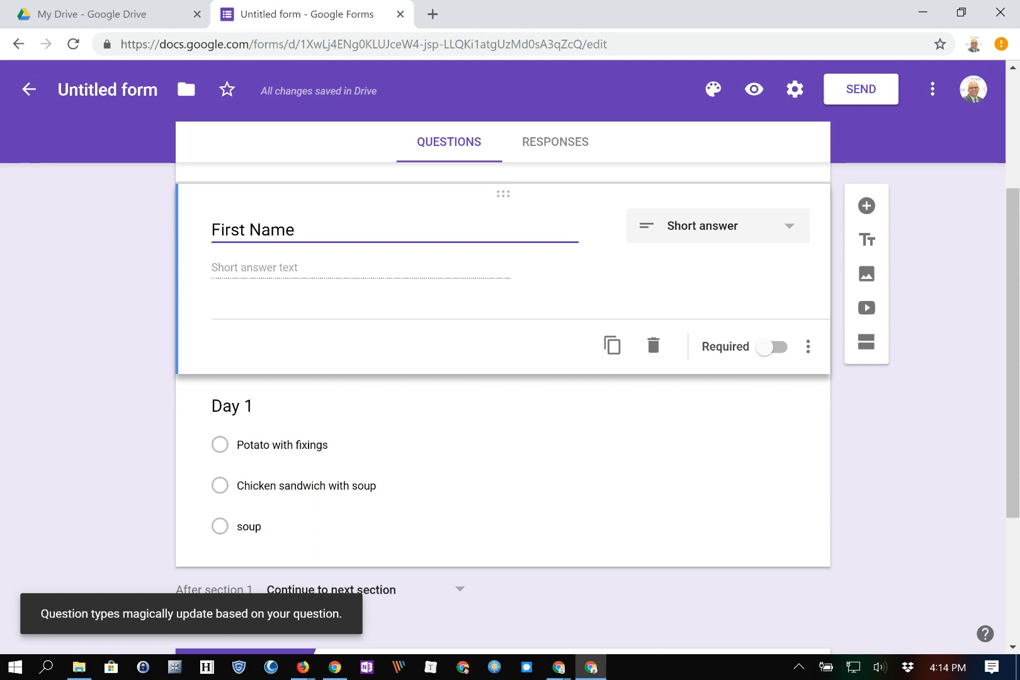
click(866, 205)
text(Last Name)
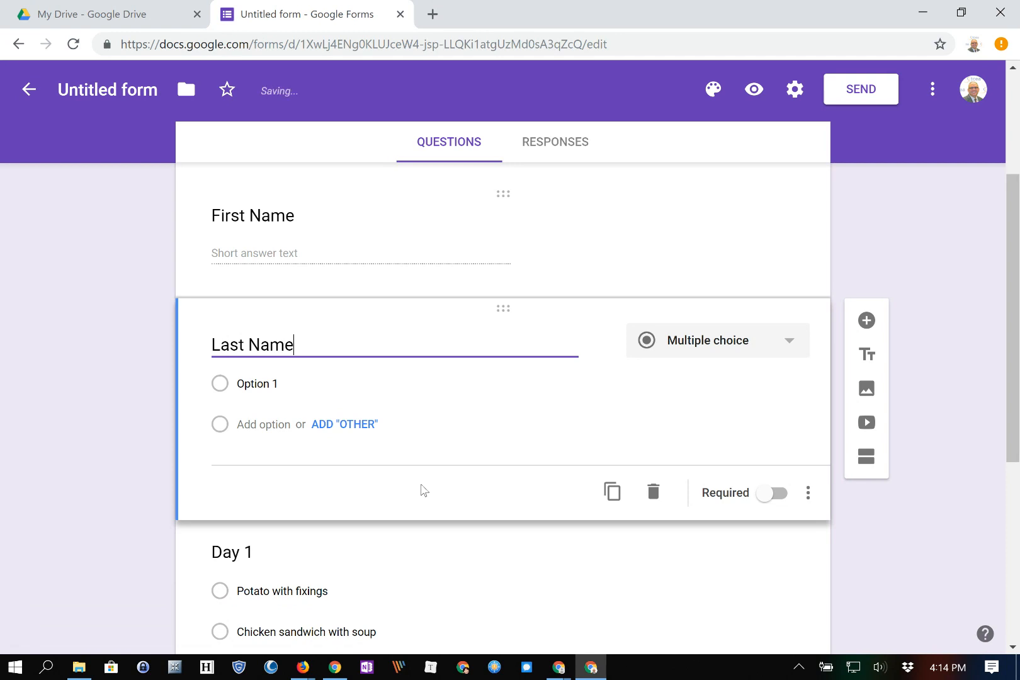
click(866, 321)
text(Email)
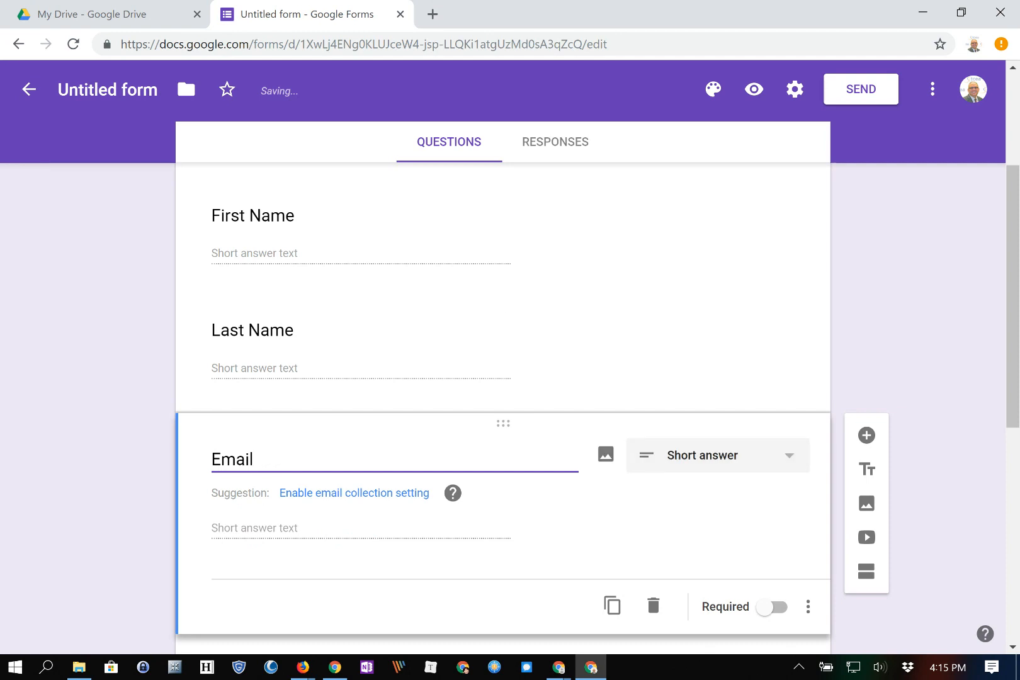
scroll(503, 408, down, 1)
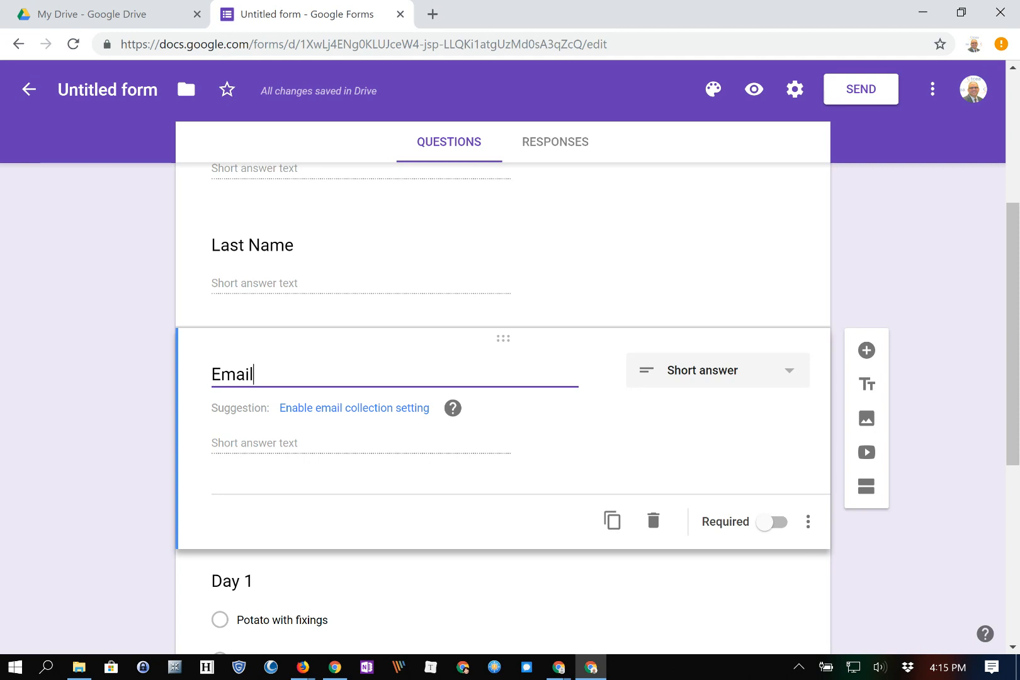
key(Tab)
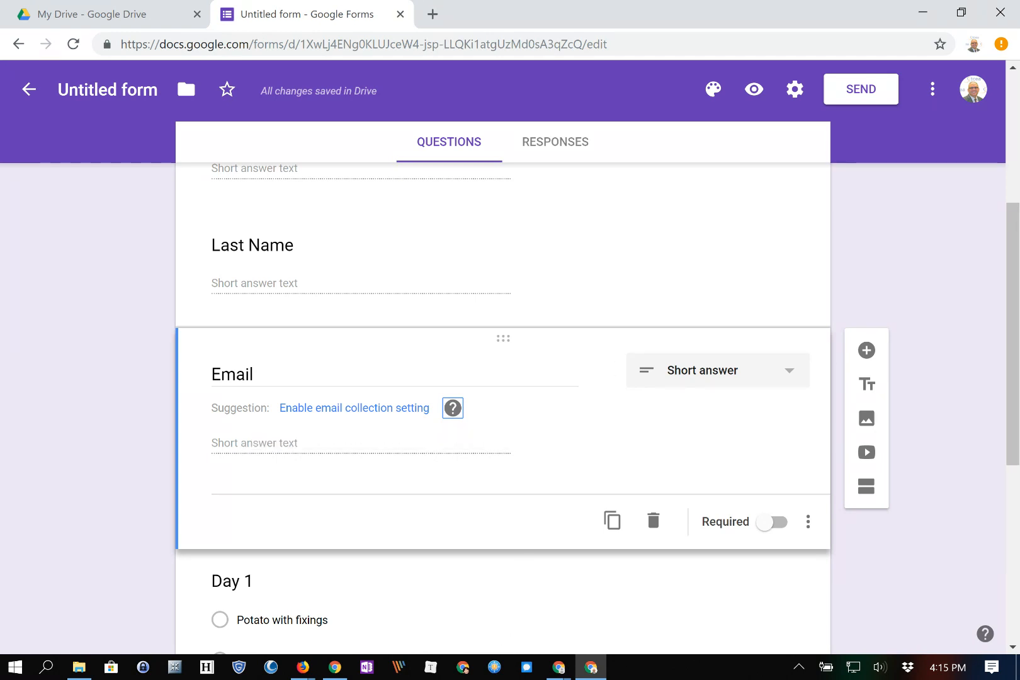
scroll(503, 378, up, 5)
scroll(503, 378, down, 3)
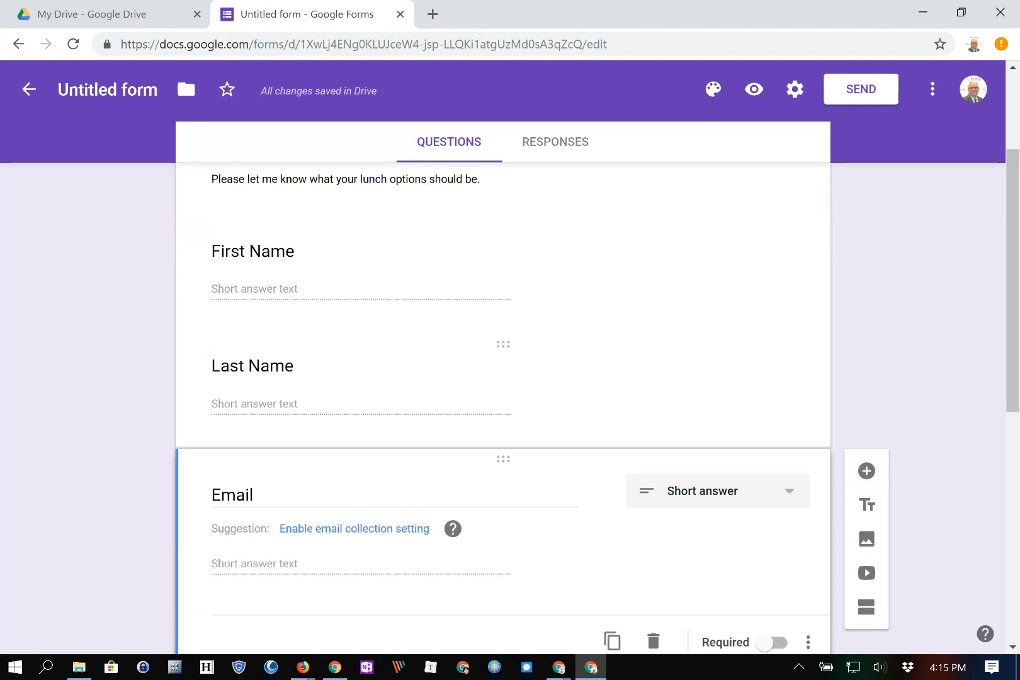
scroll(535, 629, down, 3)
scroll(504, 409, down, 4)
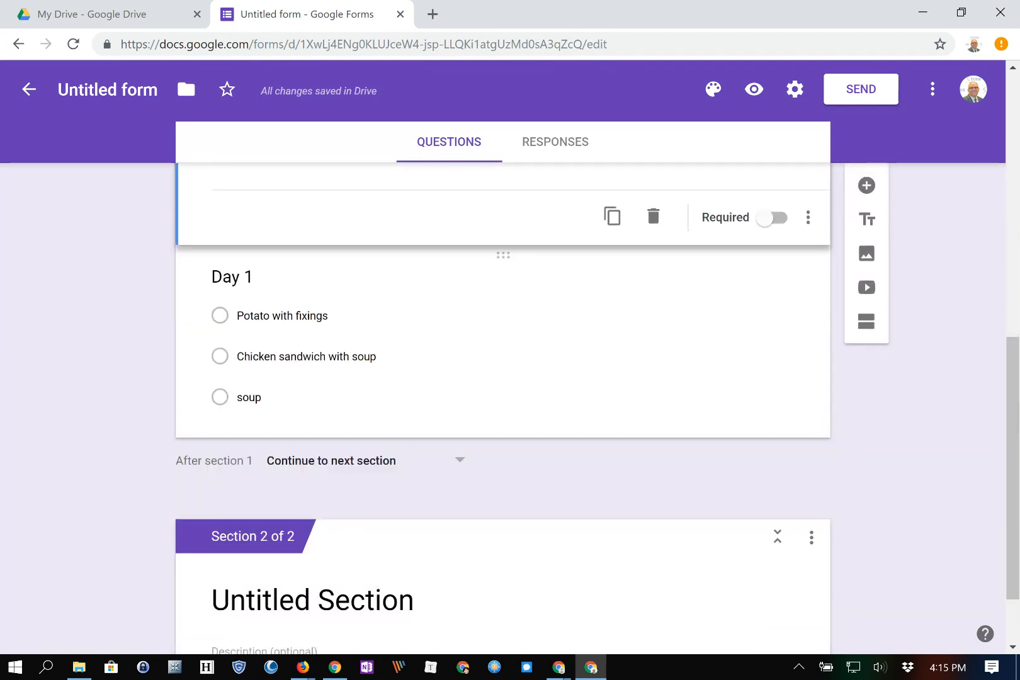
scroll(811, 537, down, 2)
Delete the empty Section 2 and rename the form file to Lunch Choices.
click(810, 446)
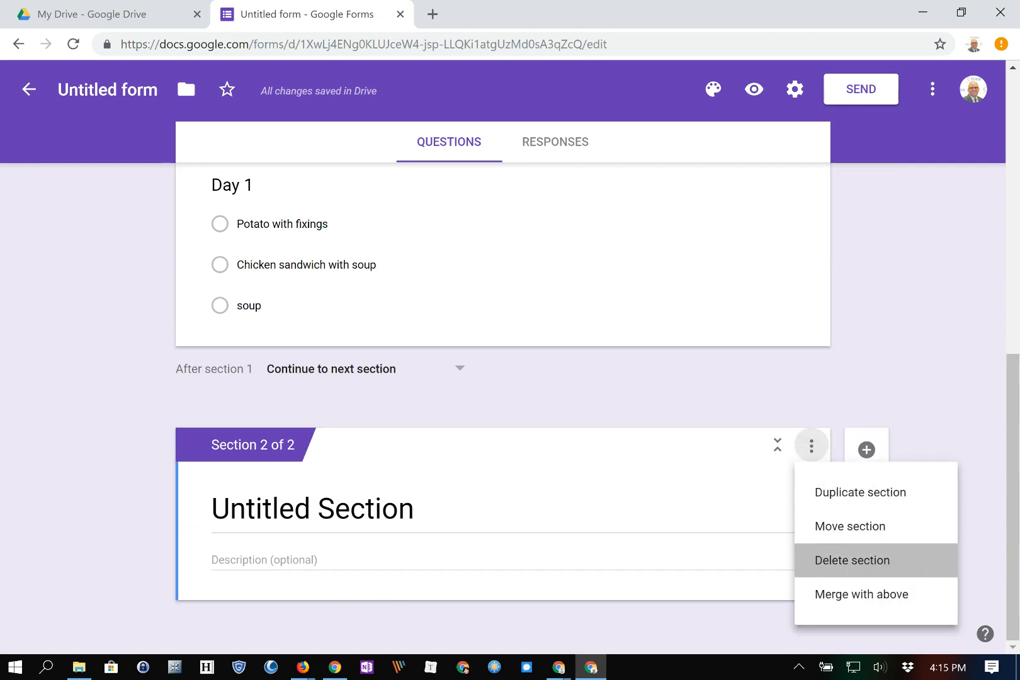
click(852, 559)
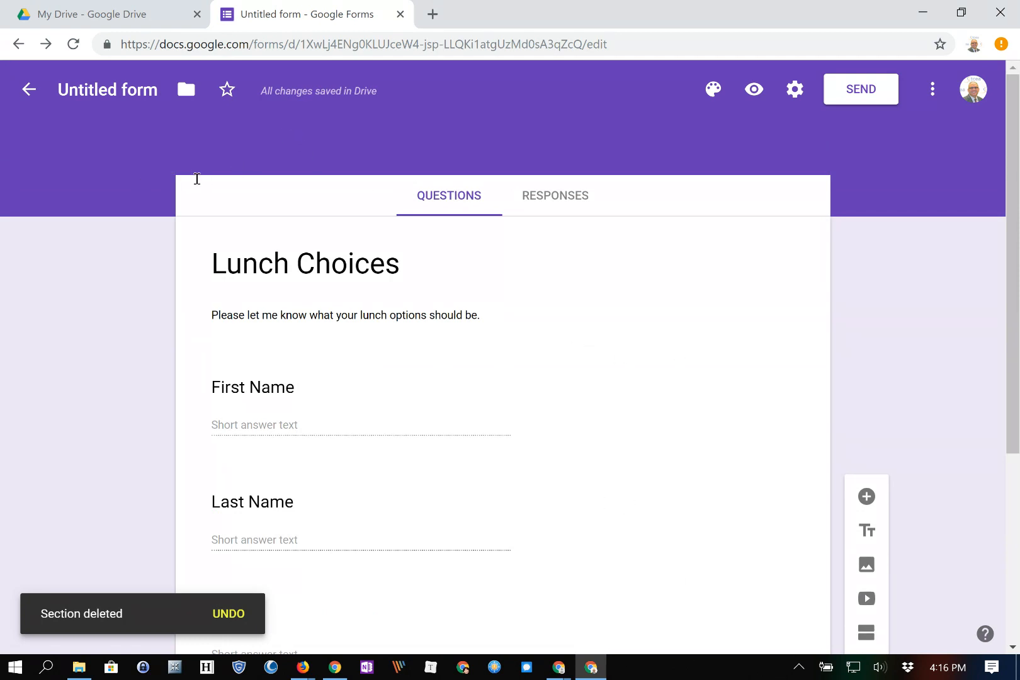
click(104, 90)
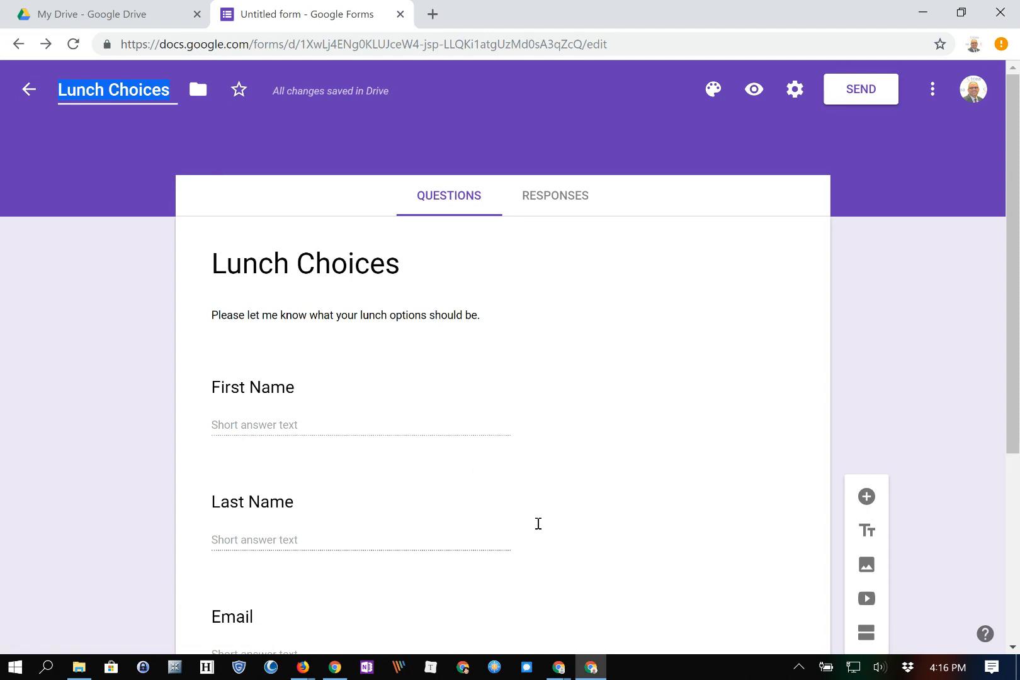
click(249, 280)
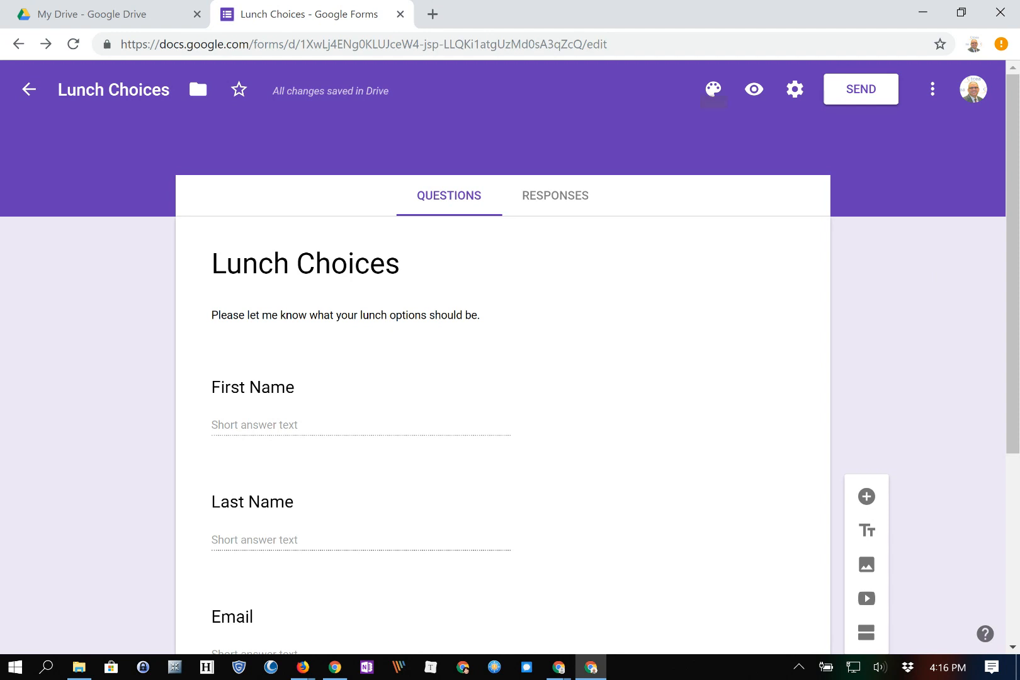
Recolour the theme red and apply the fruit-and-ants header image from Food and dining.
click(714, 89)
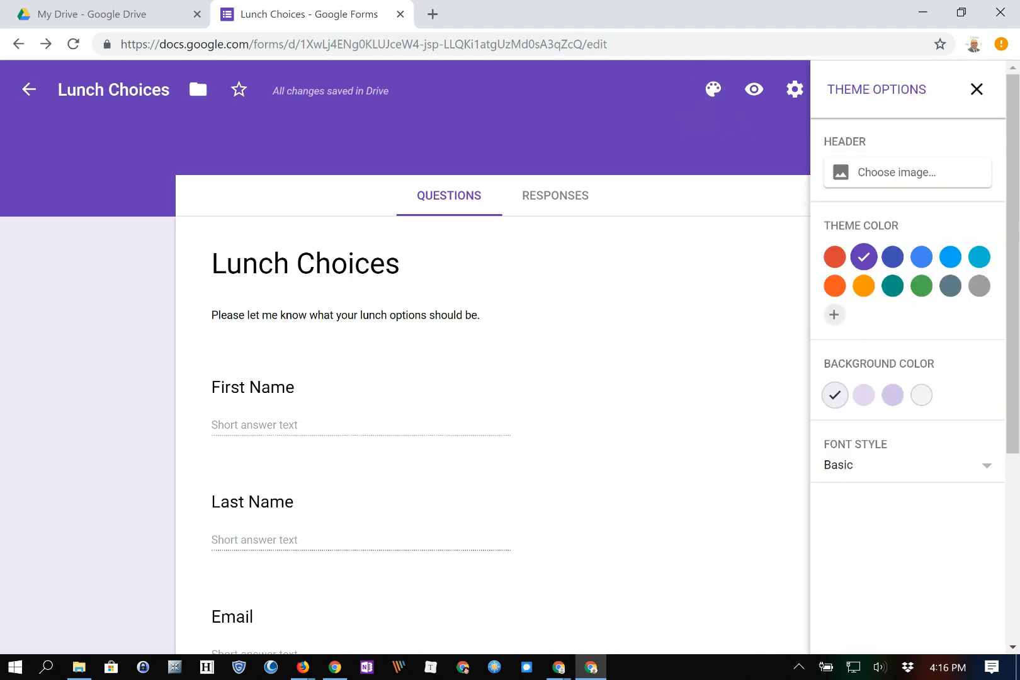
click(834, 256)
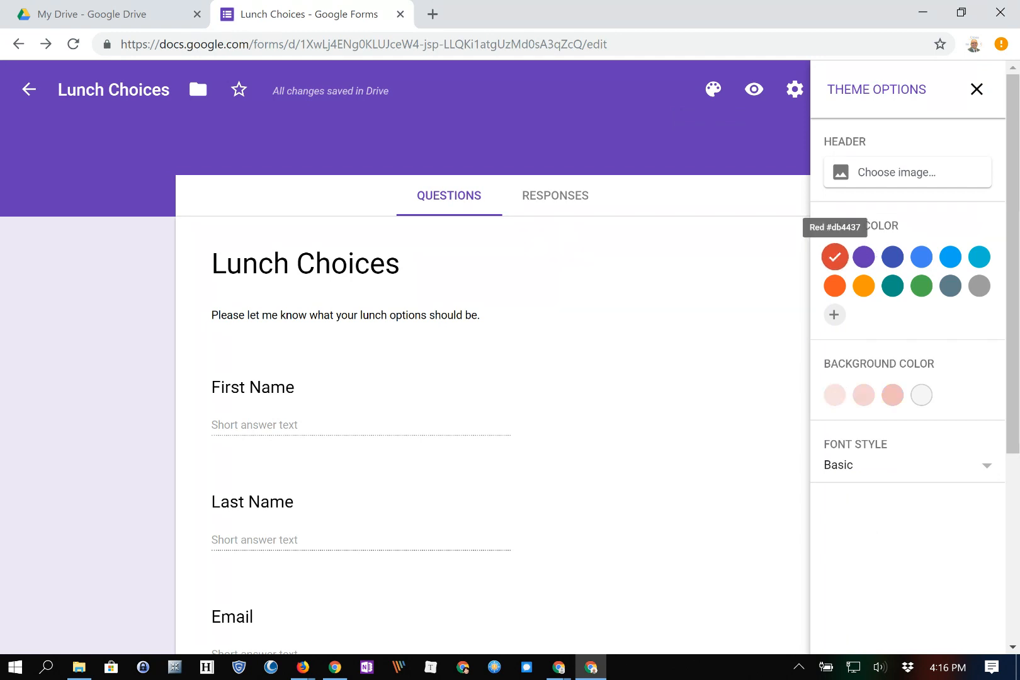
click(896, 171)
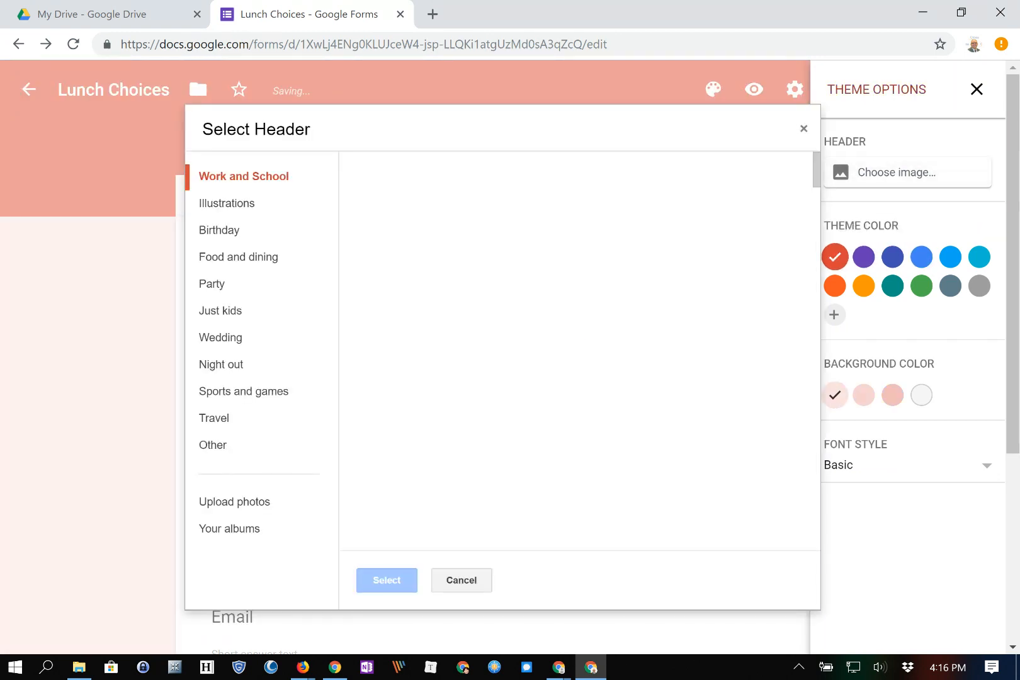
scroll(560, 280, down, 15)
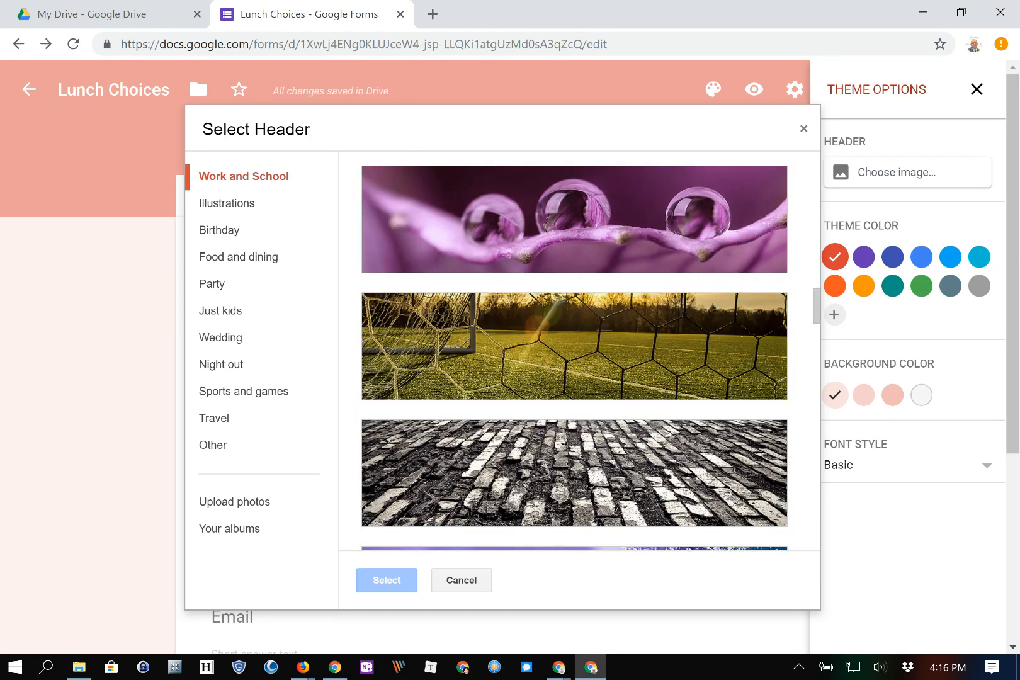
click(535, 346)
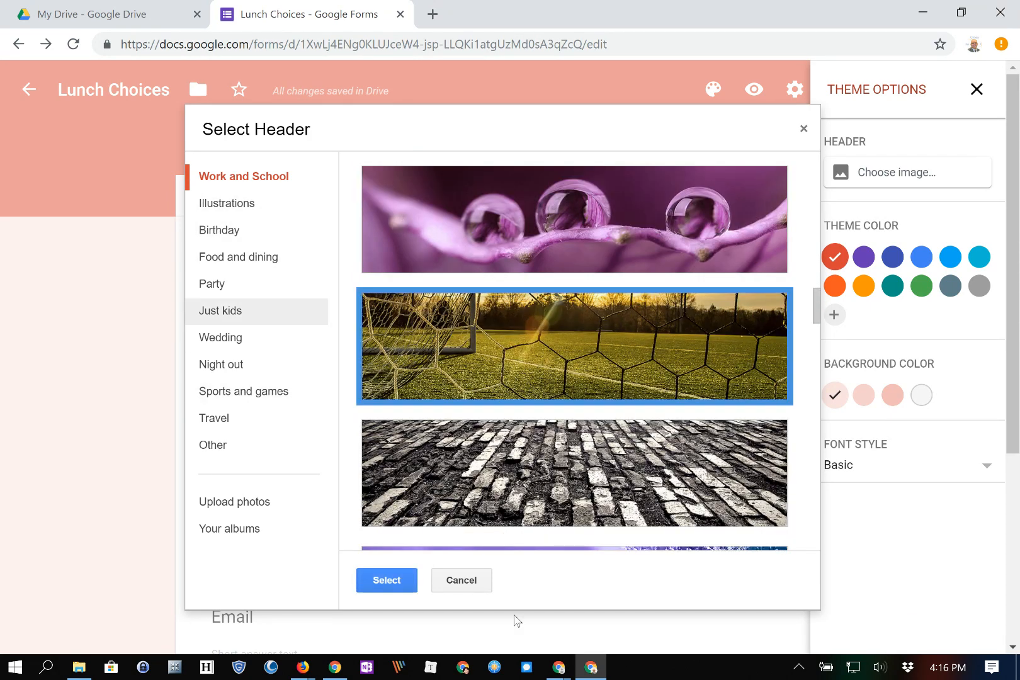
click(239, 257)
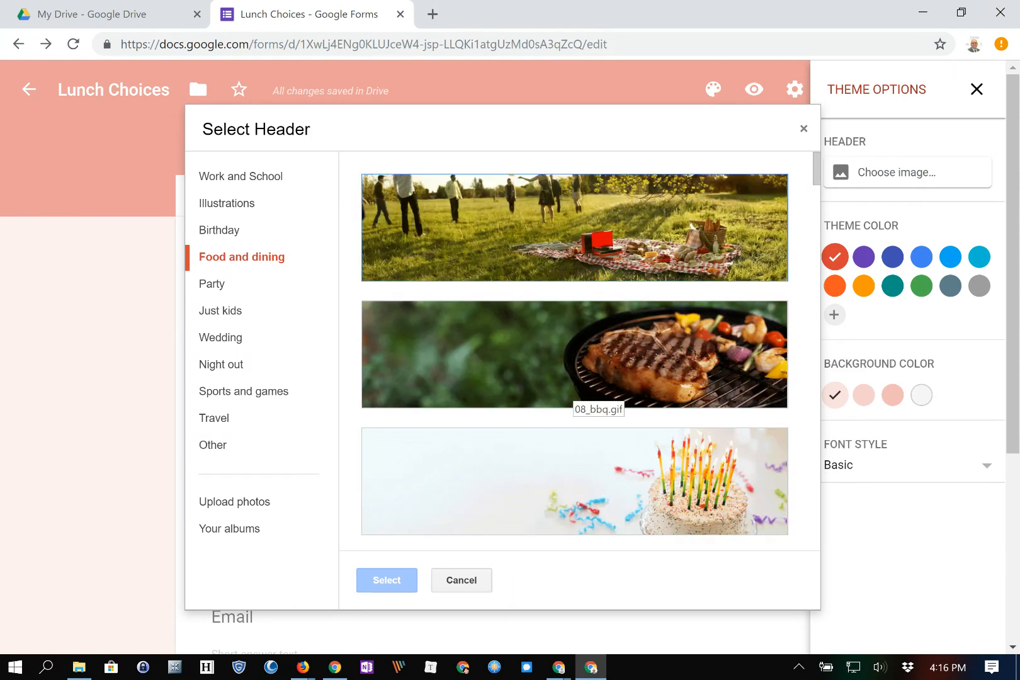
scroll(595, 376, down, 5)
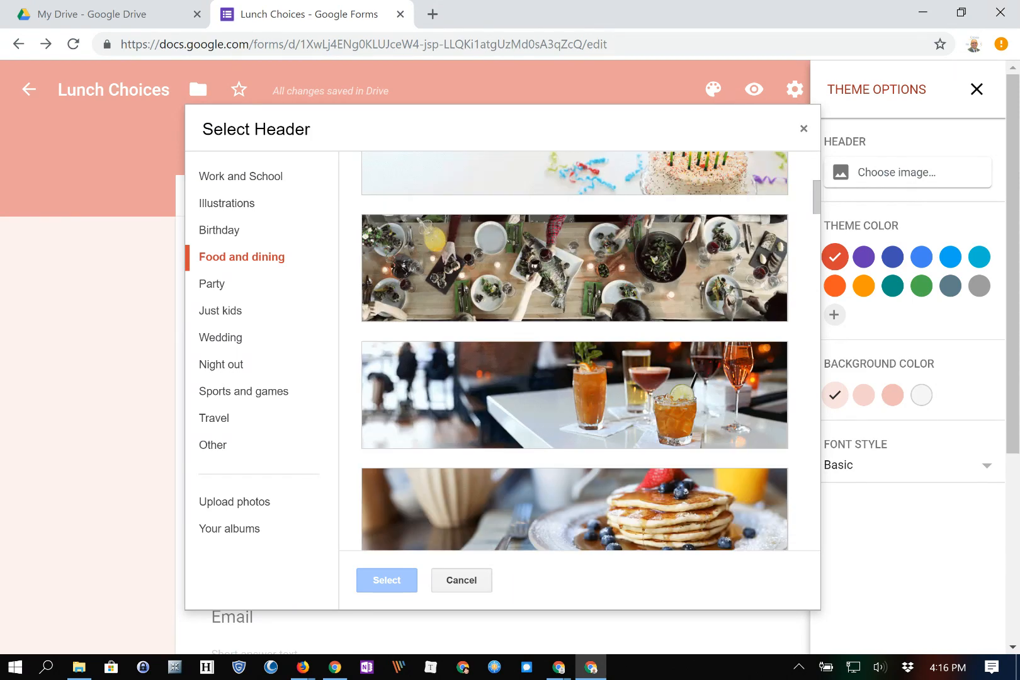
scroll(731, 296, down, 4)
scroll(730, 264, down, 10)
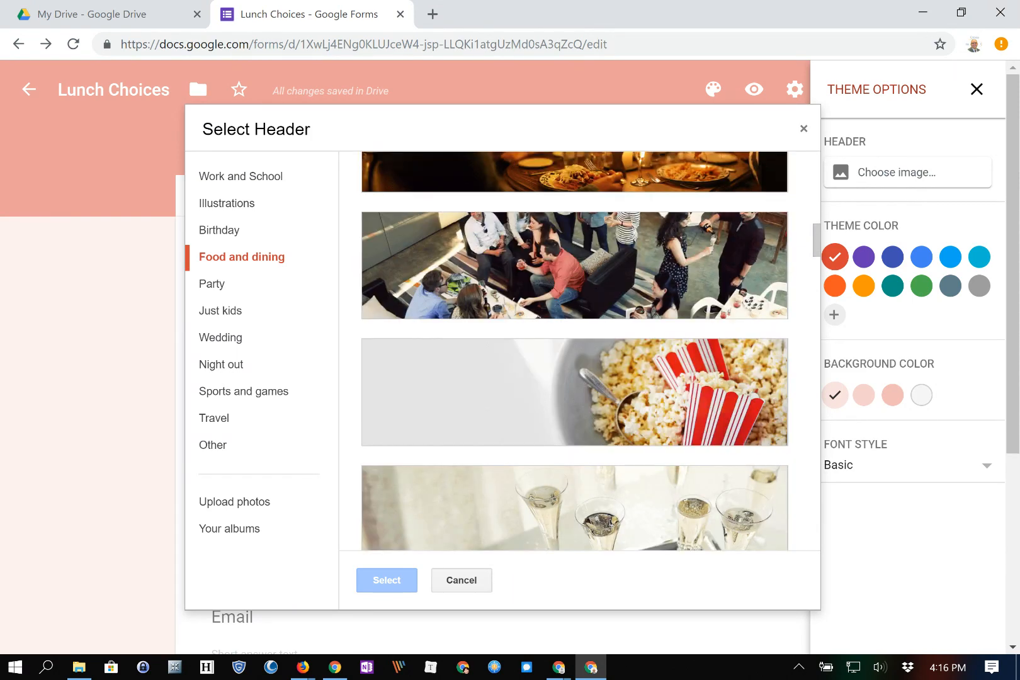
scroll(574, 351, down, 1)
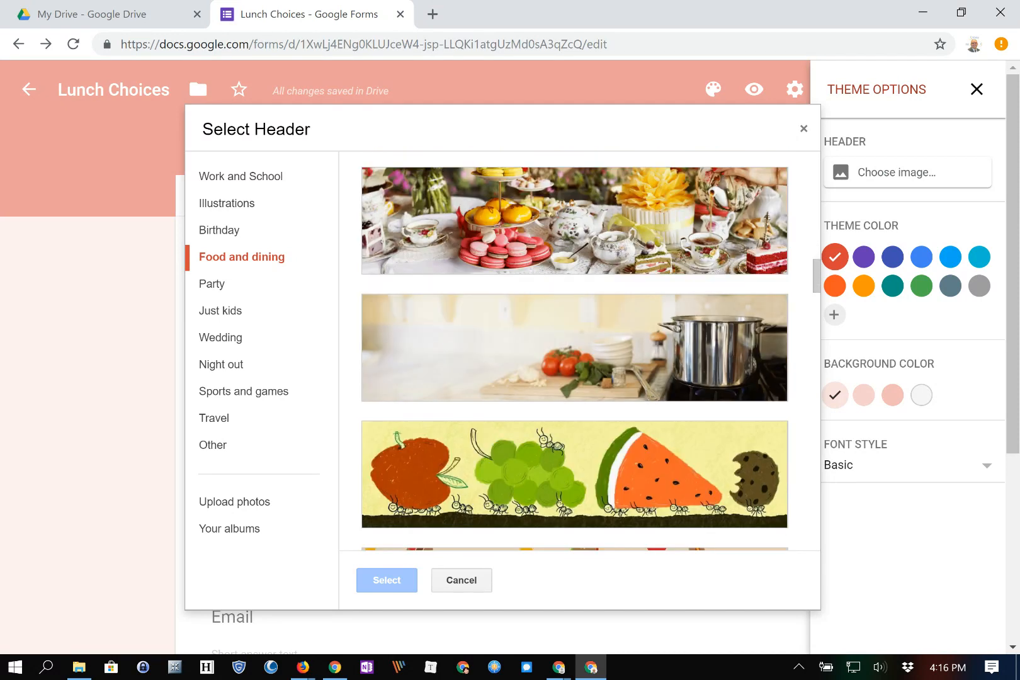
scroll(574, 351, down, 2)
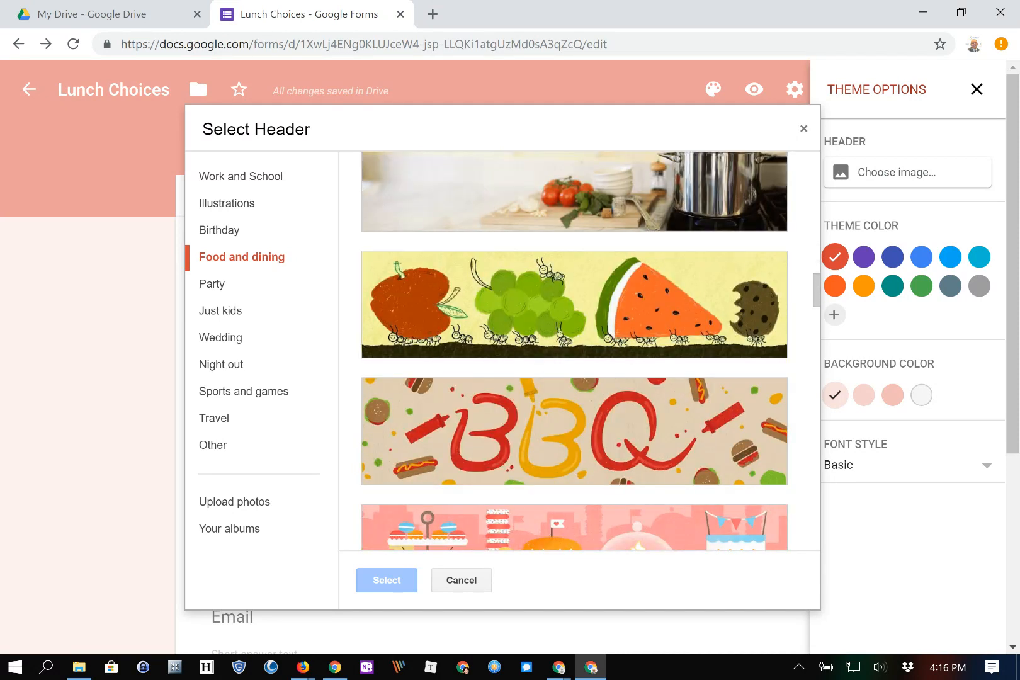
click(579, 319)
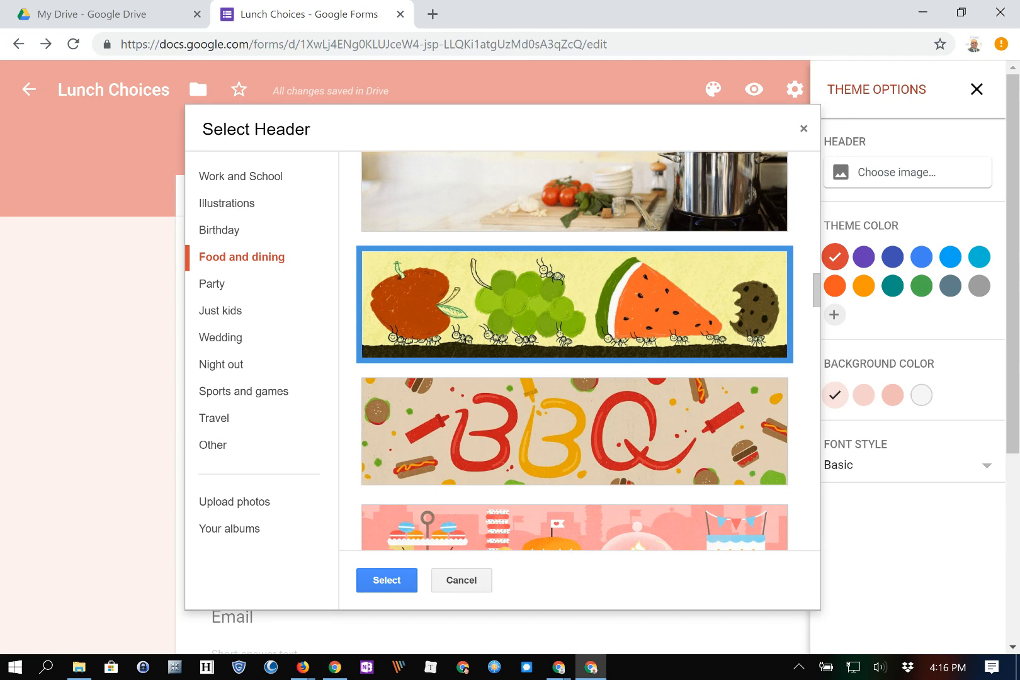
click(386, 580)
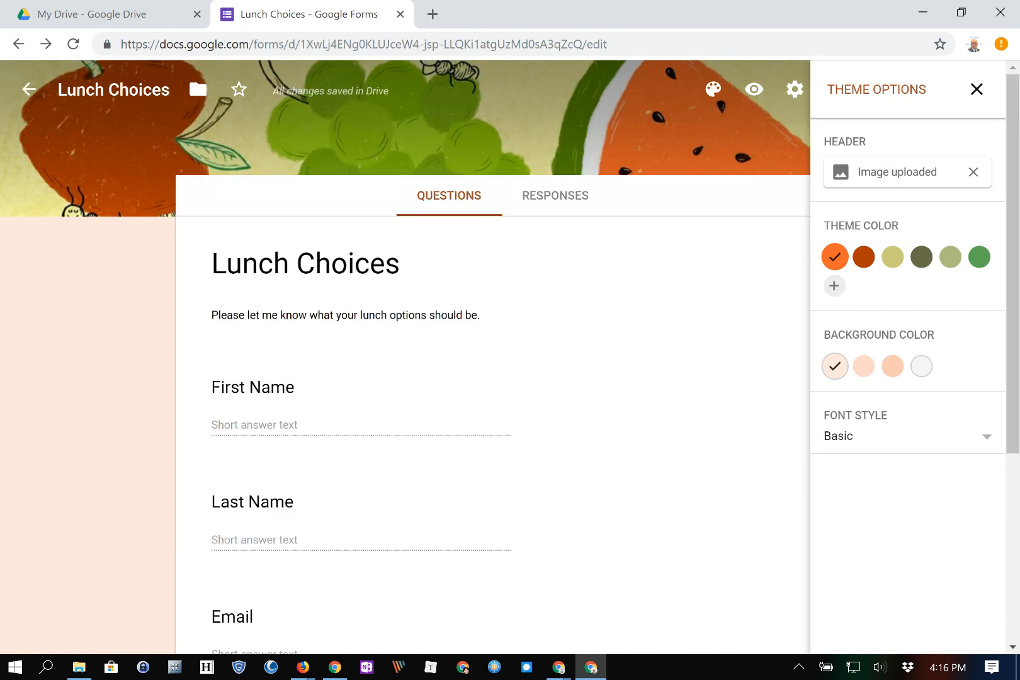
Close the theme panel and bring up the Presentation settings for Lunch Choices.
click(976, 88)
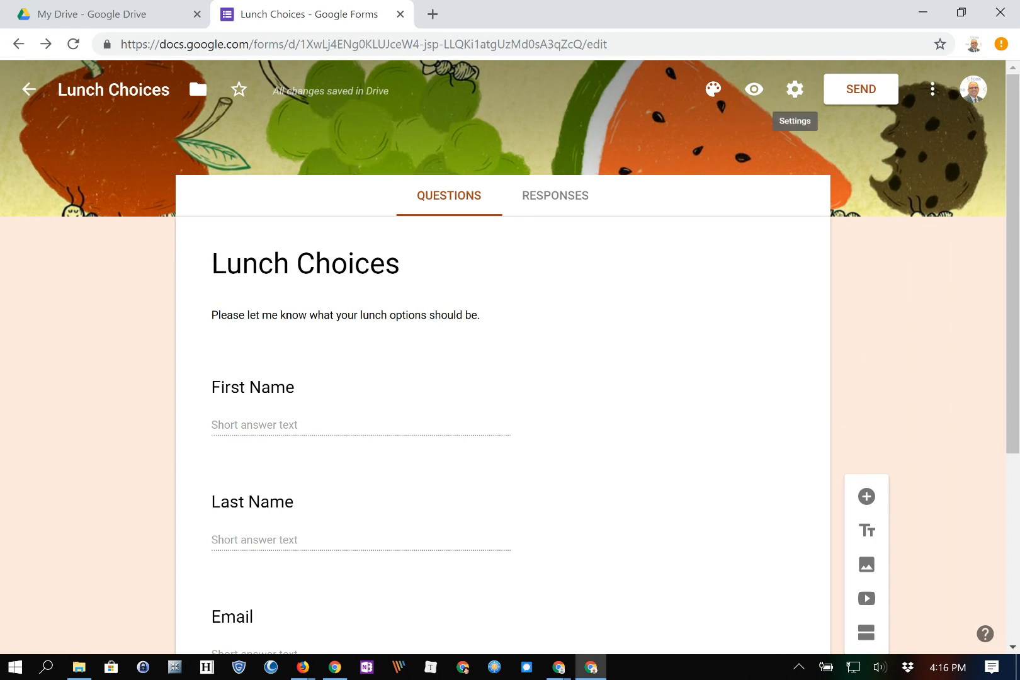
click(795, 89)
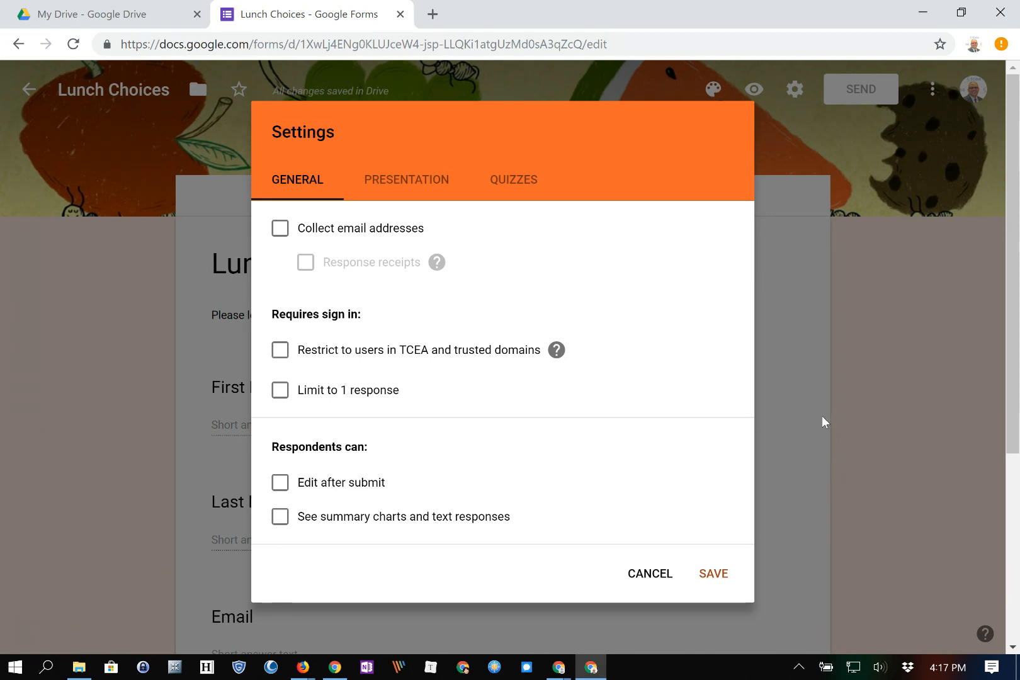
click(404, 181)
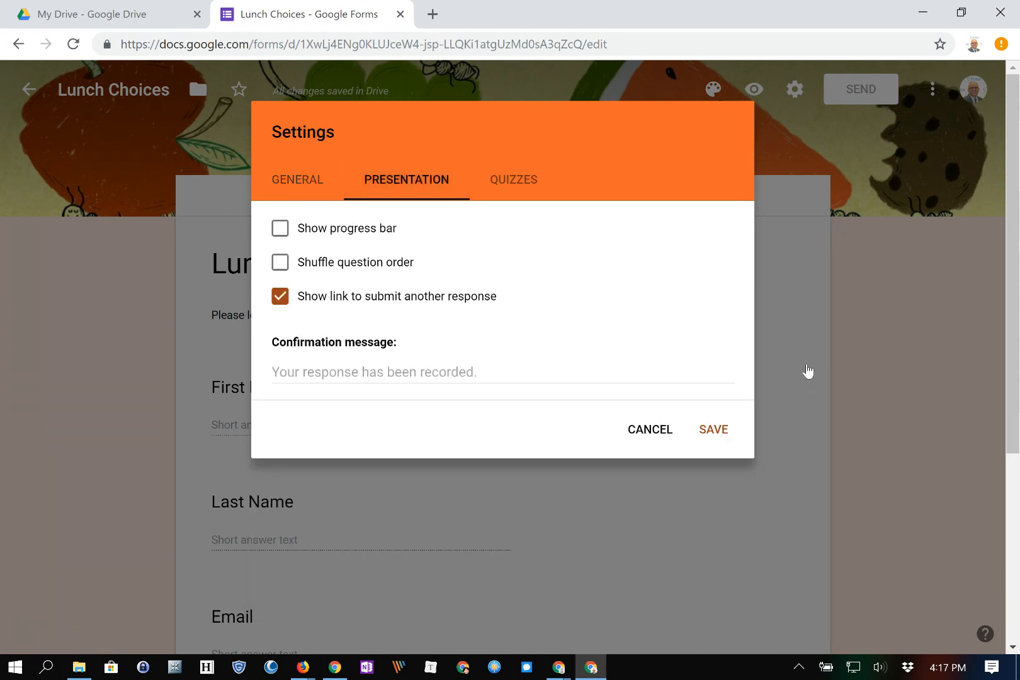
click(281, 228)
click(280, 229)
key(Tab)
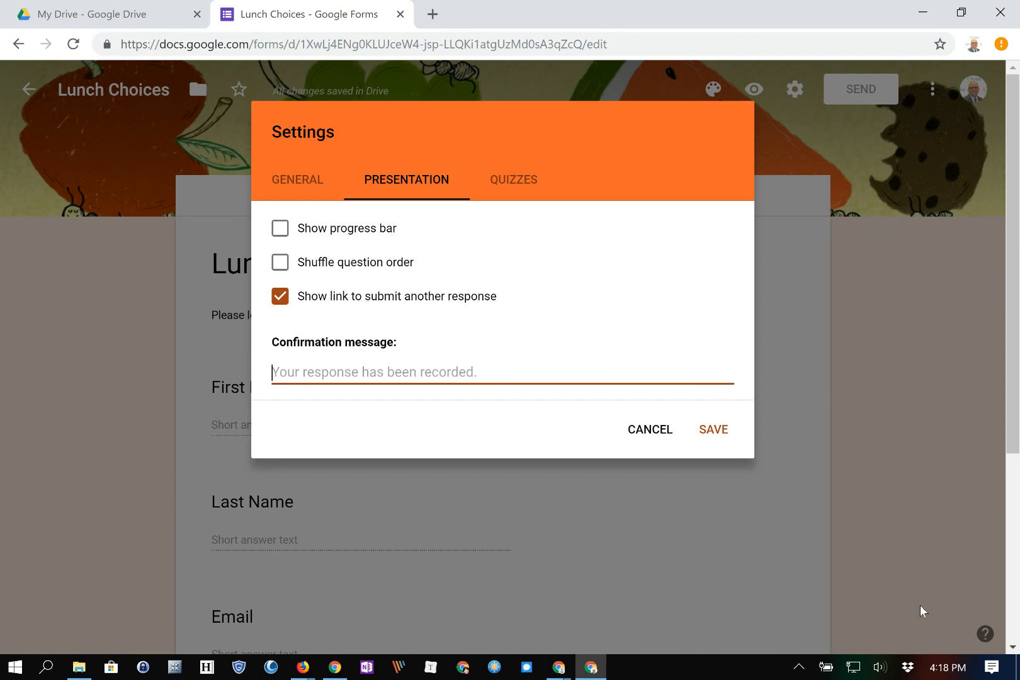
text(Thank you)
text(! Please check out )
text(resour)
key(BackSpace)
key(BackSpace)
key(BackSpace)
key(BackSpace)
key(BackSpace)
key(BackSpace)
text(the menus online at http://ly.tcea.org/gel1)
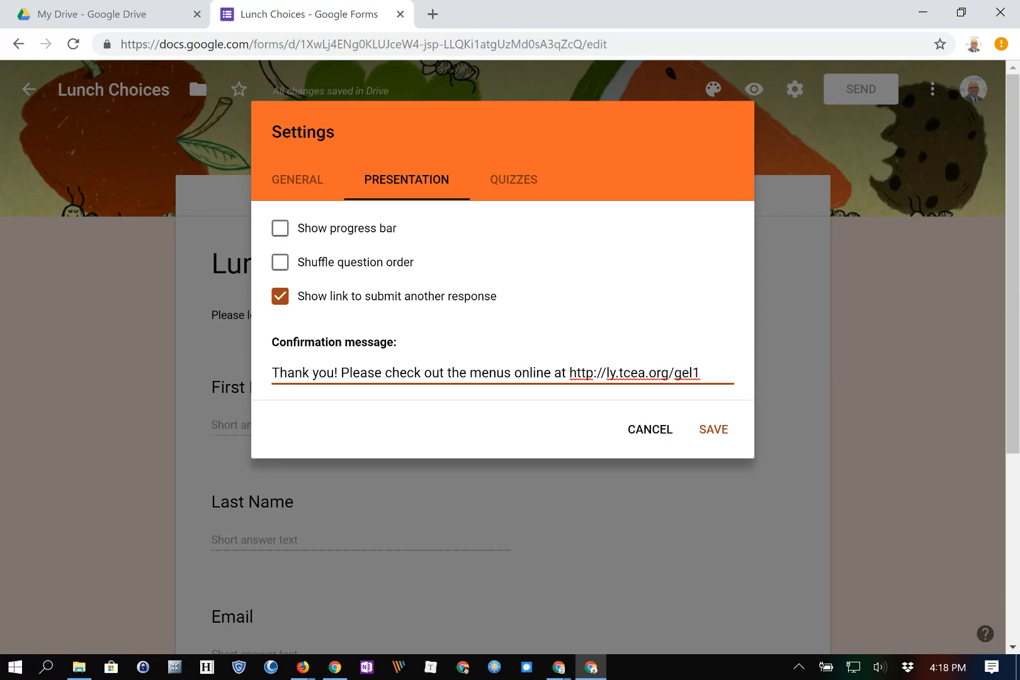
key(Tab)
key(Tab)
key(Return)
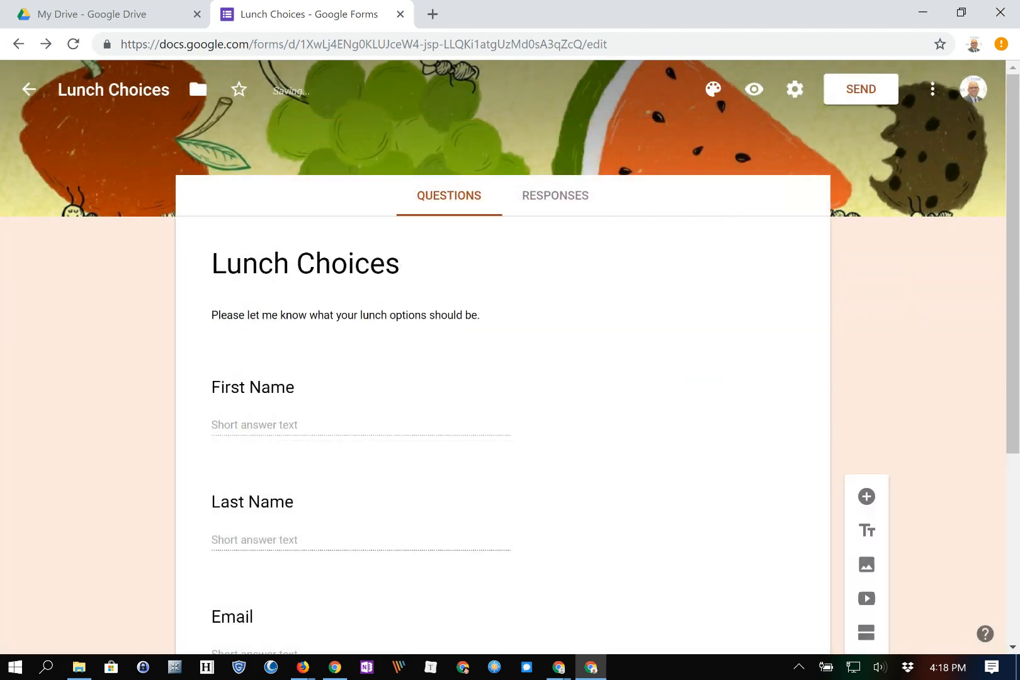
click(794, 89)
click(522, 178)
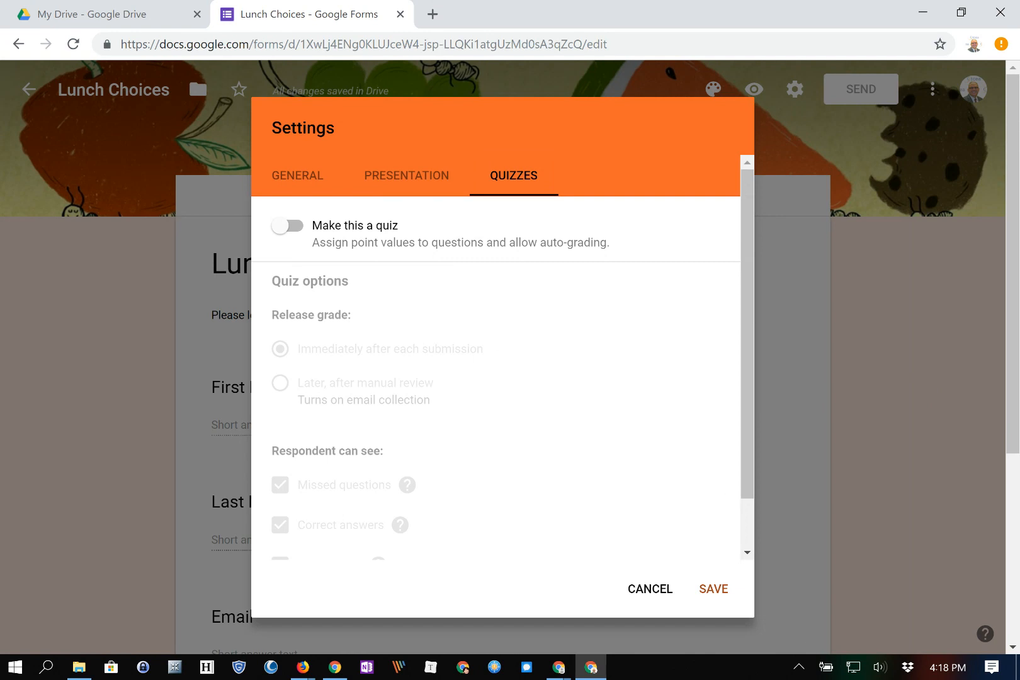
click(297, 176)
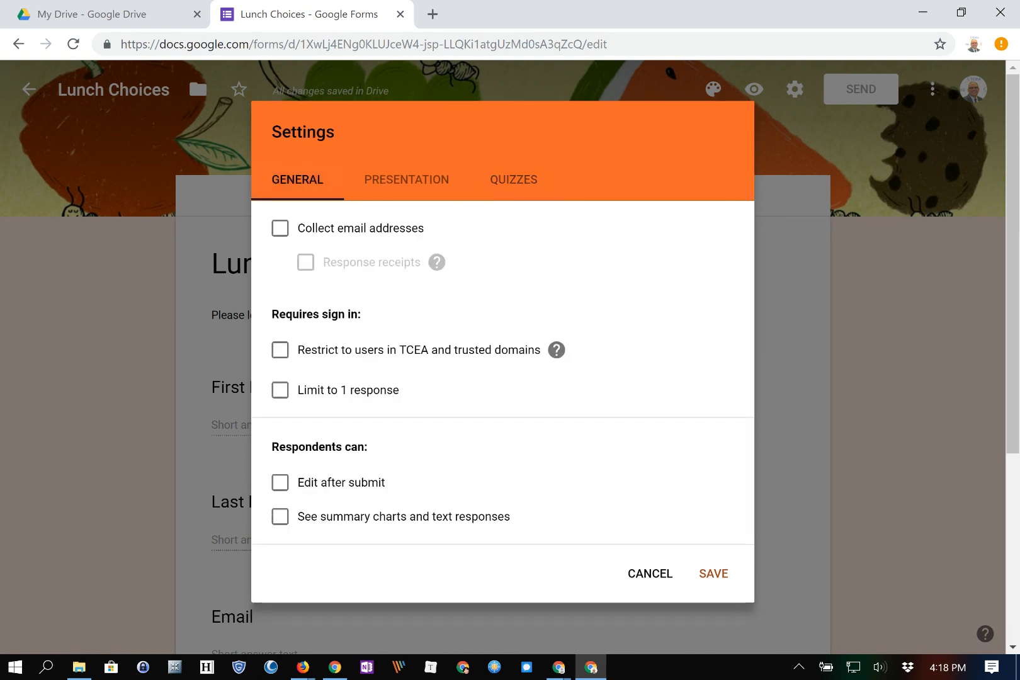
click(714, 573)
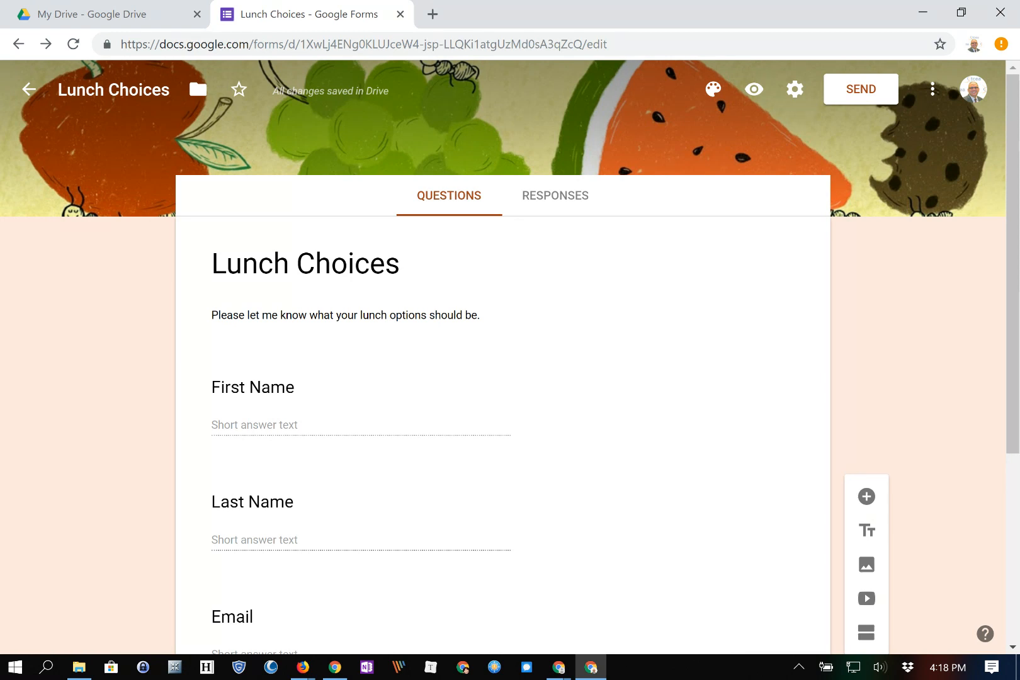
click(753, 89)
Close the live form preview and view the Responses tab showing 0 responses.
scroll(504, 378, down, 6)
scroll(503, 378, up, 6)
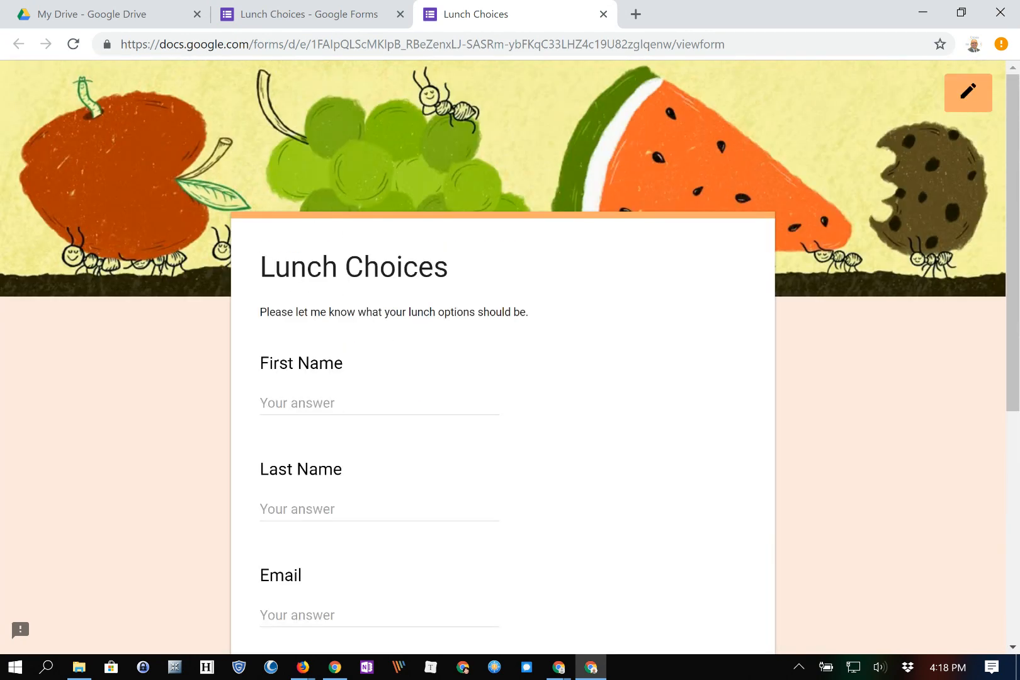
scroll(503, 378, down, 3)
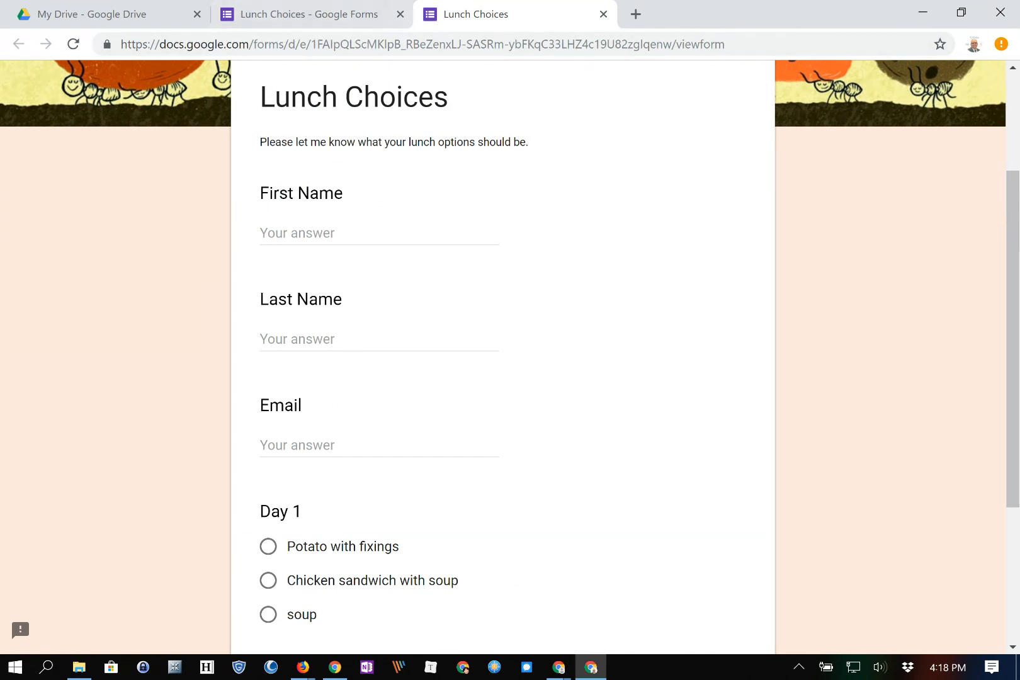
scroll(803, 574, up, 3)
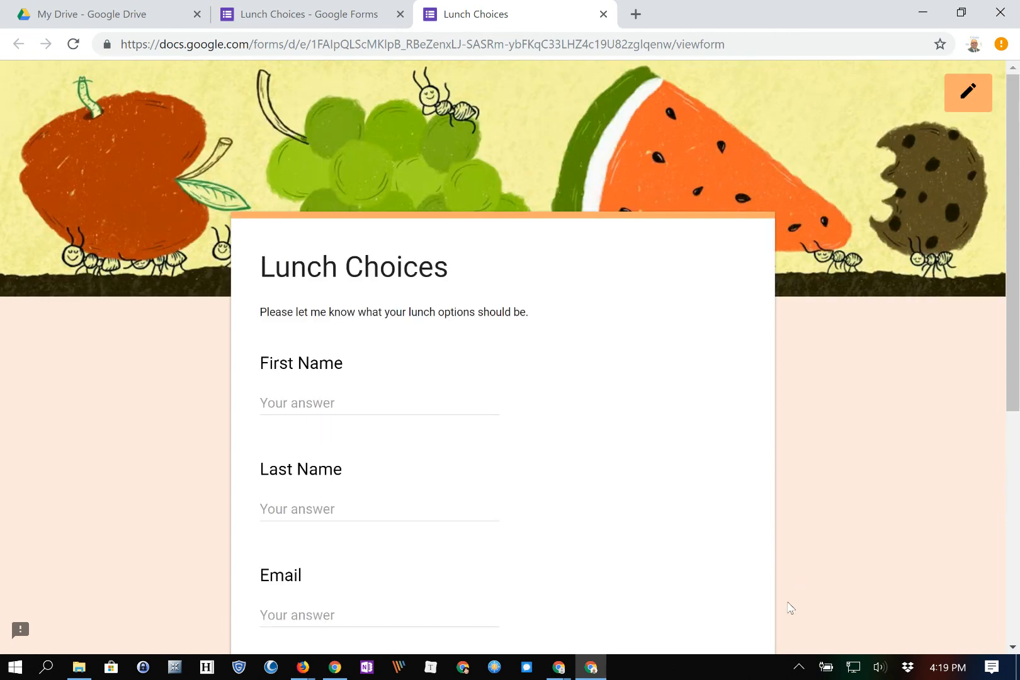
scroll(790, 608, down, 3)
scroll(685, 289, down, 1)
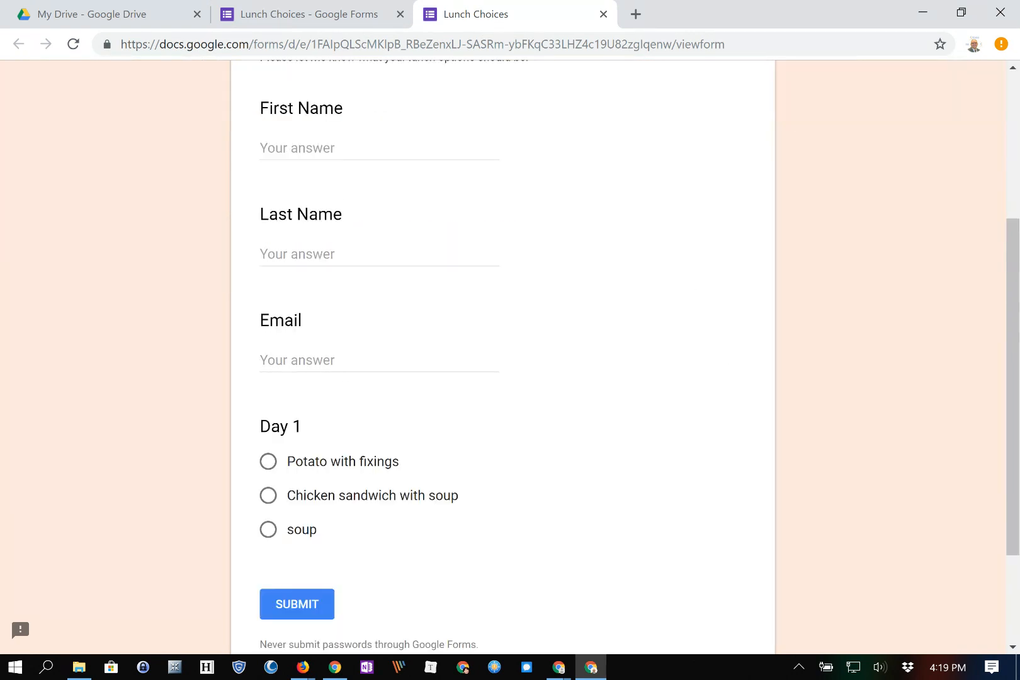
scroll(503, 352, down, 1)
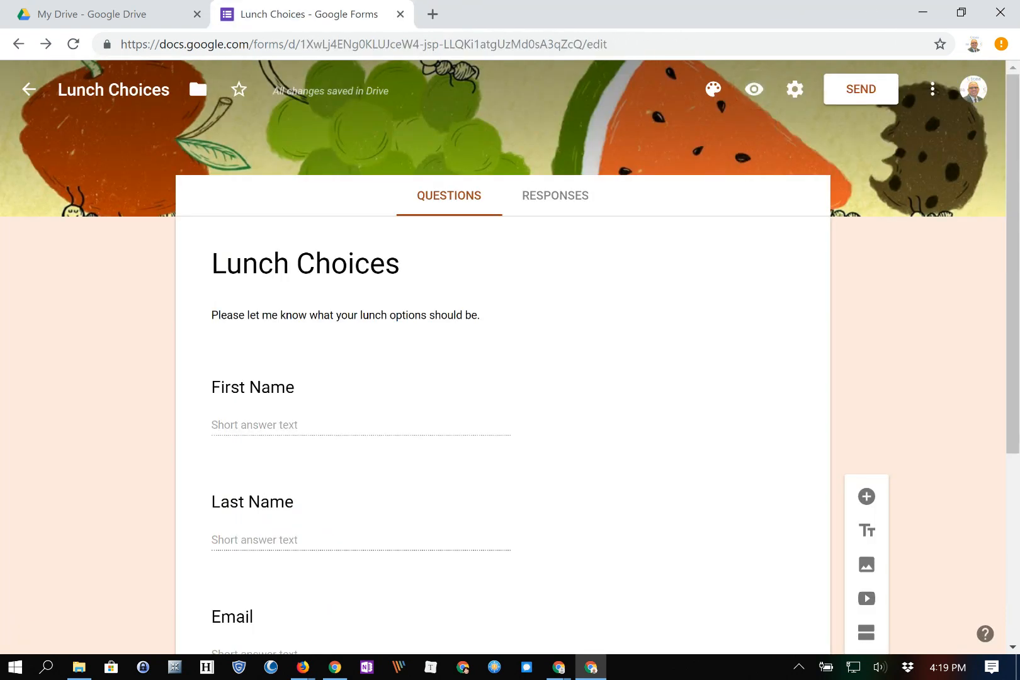
click(603, 14)
click(555, 196)
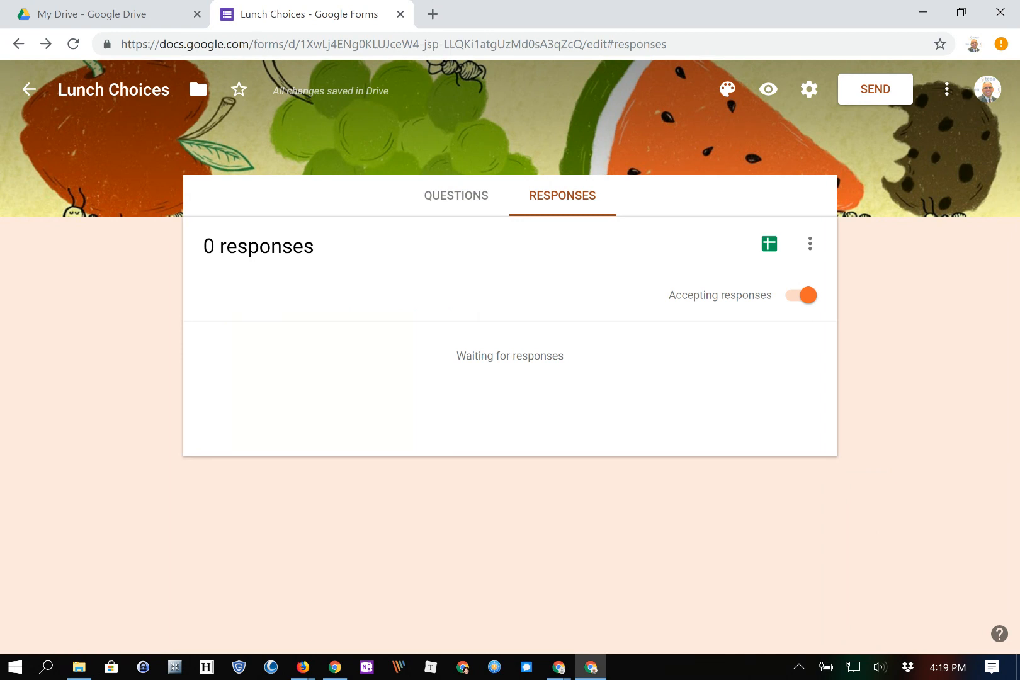
Link responses to a new Lunch Choices (Responses) spreadsheet, keeping responses accepted.
click(801, 295)
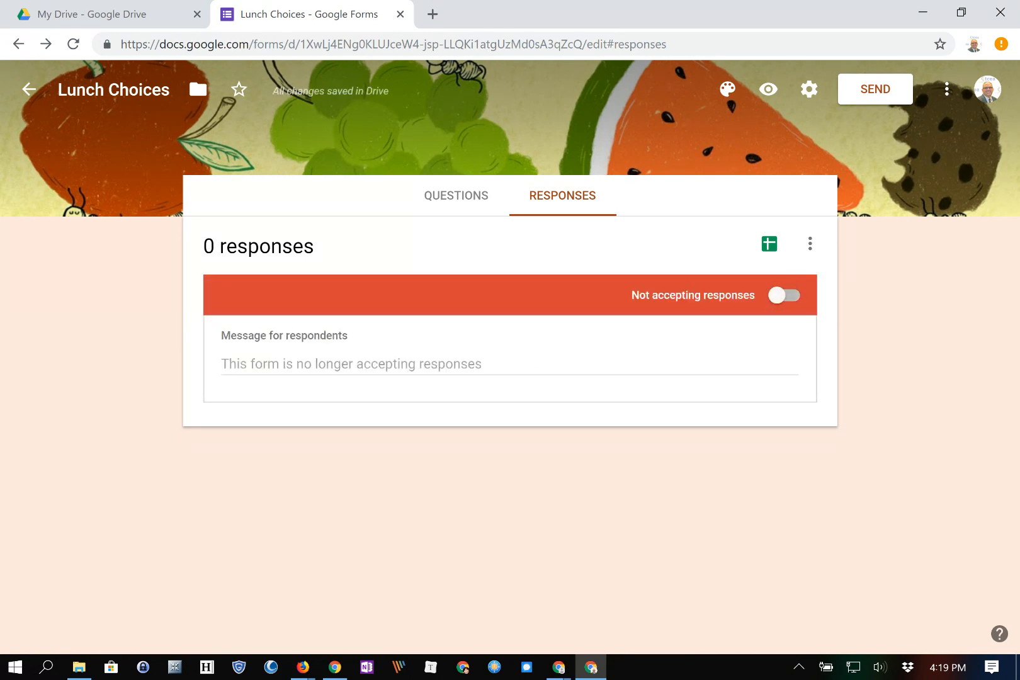
click(785, 296)
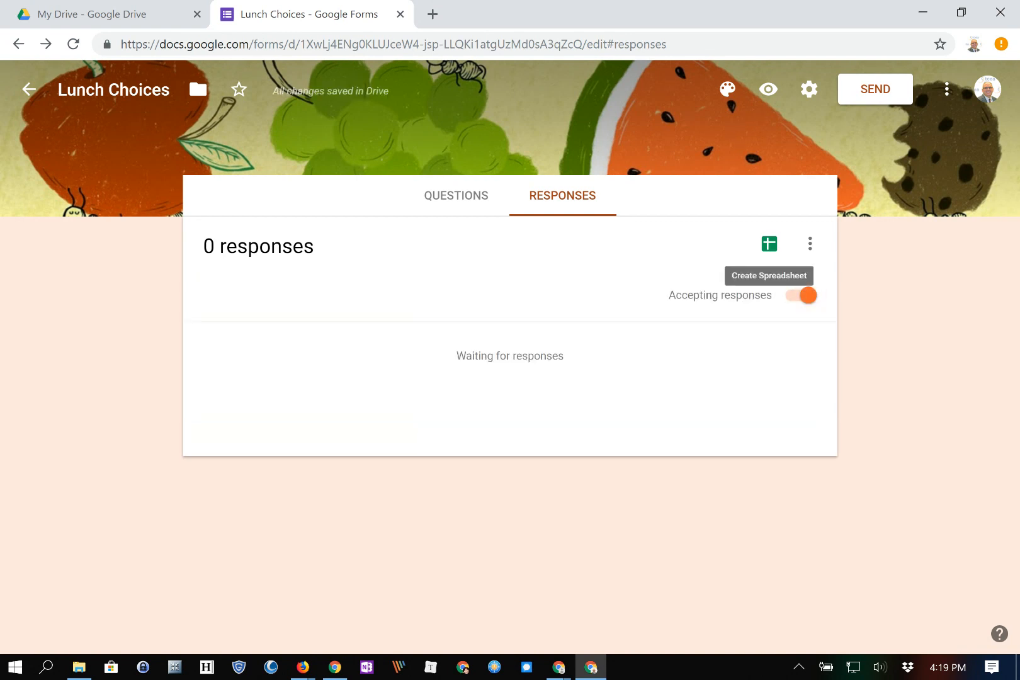
click(768, 244)
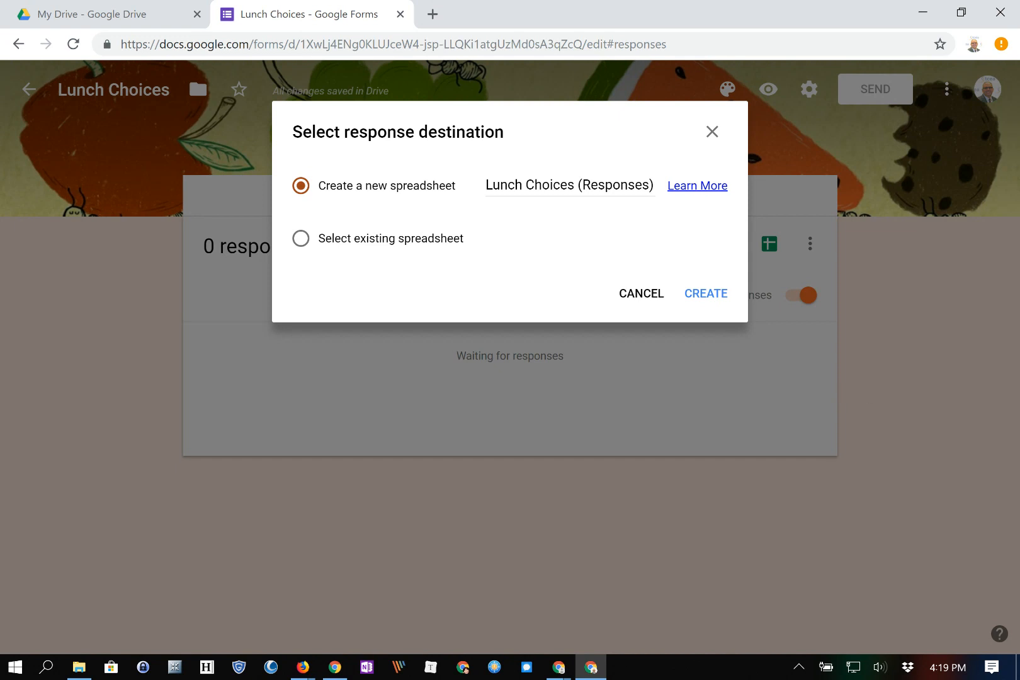
click(705, 293)
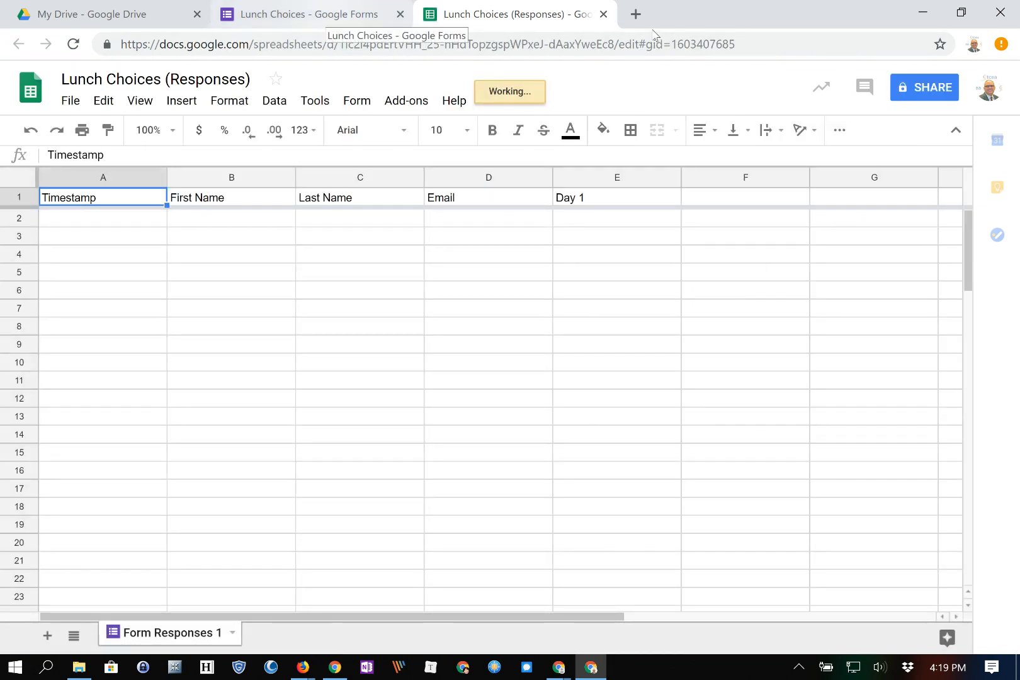
click(326, 15)
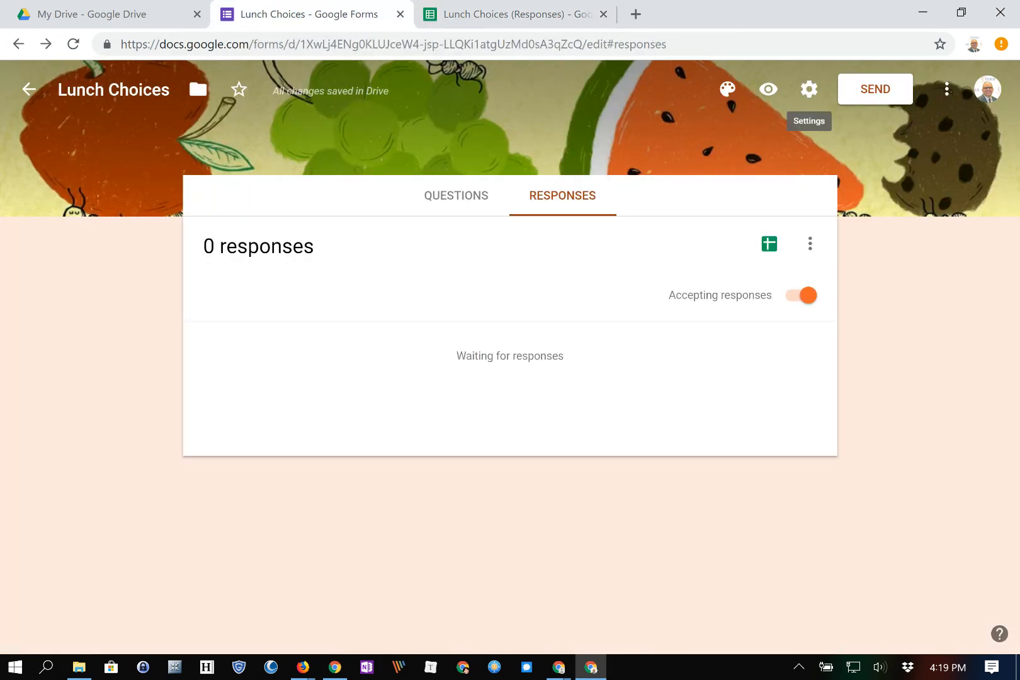
Copy the Lunch Choices share link from the Send dialog and open a new empty tab.
click(875, 89)
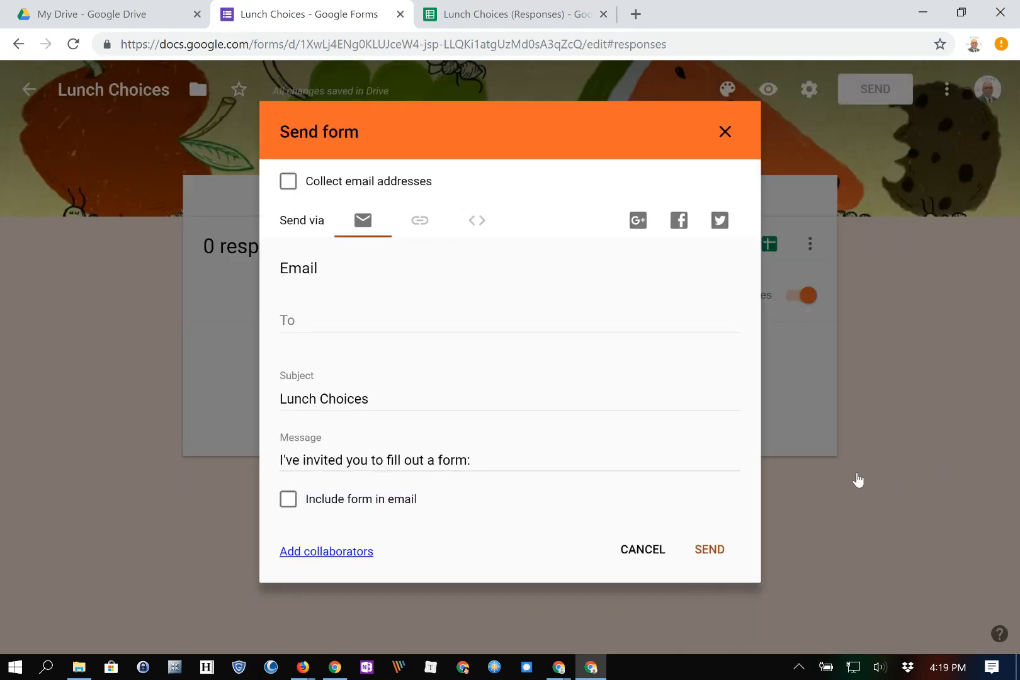
click(419, 221)
click(362, 220)
click(420, 221)
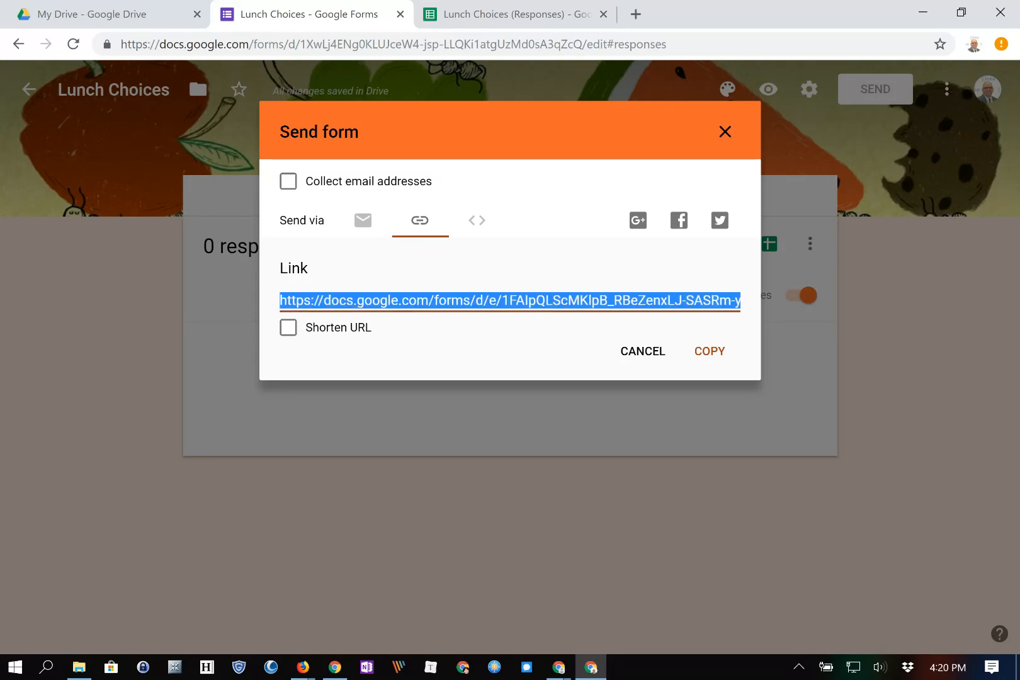
click(710, 351)
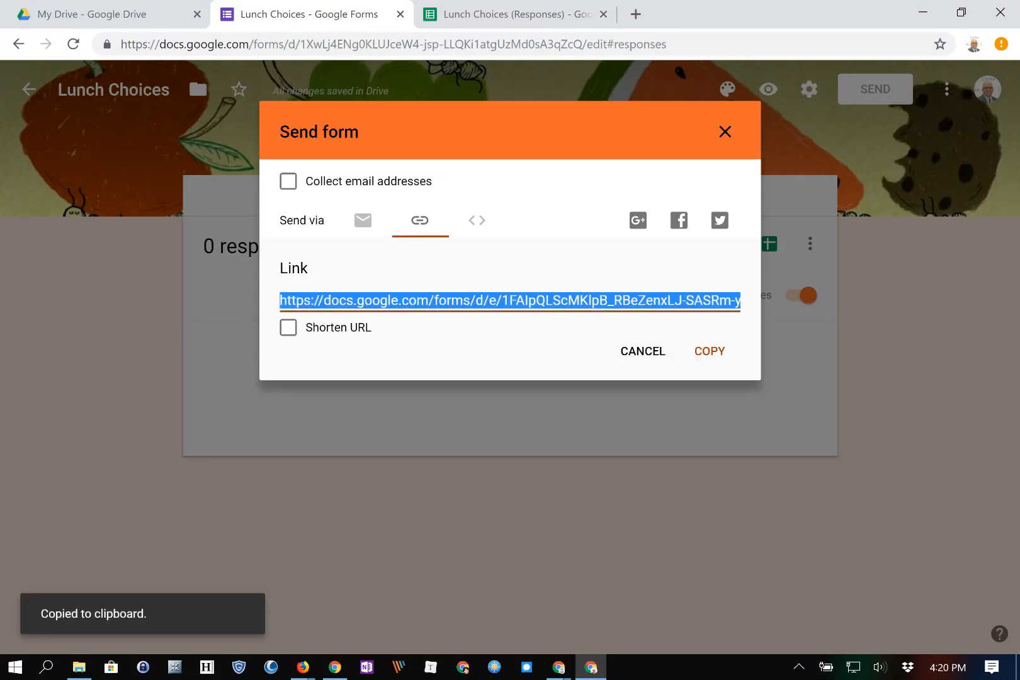
click(724, 132)
click(636, 14)
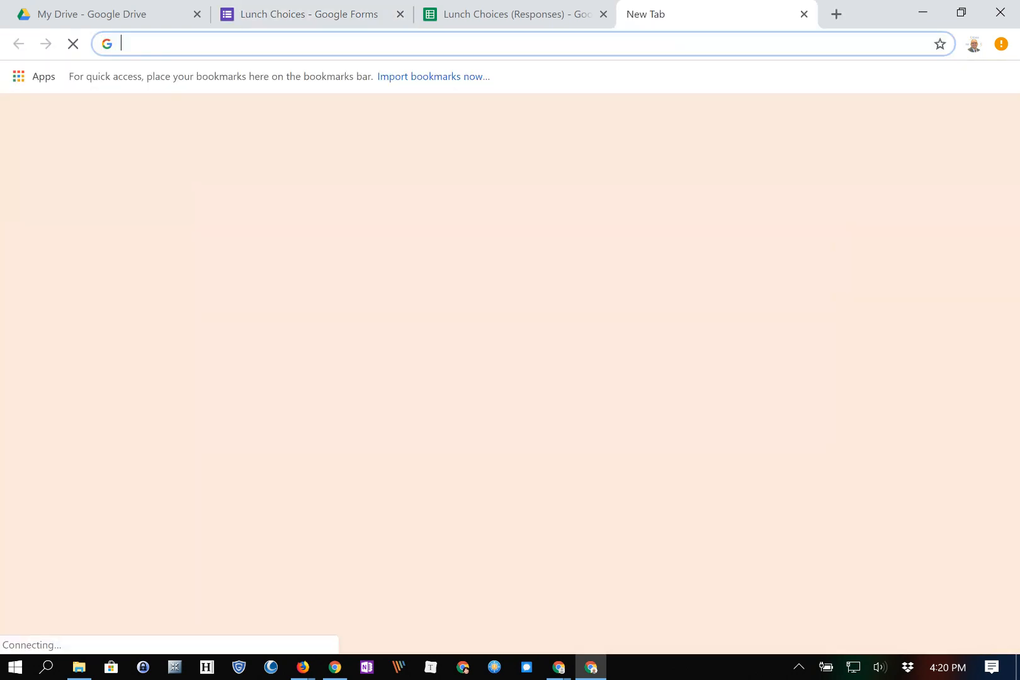
Load the pasted form link and submit a response with name, email and Chicken sandwich with soup.
key(ctrl+v)
key(Return)
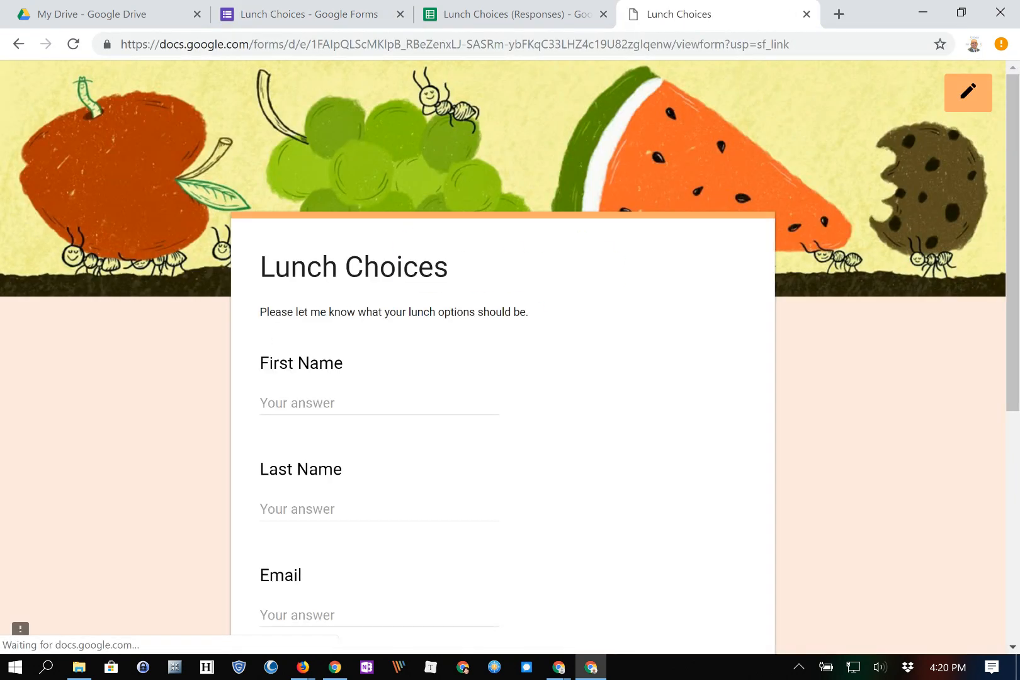
scroll(628, 615, down, 3)
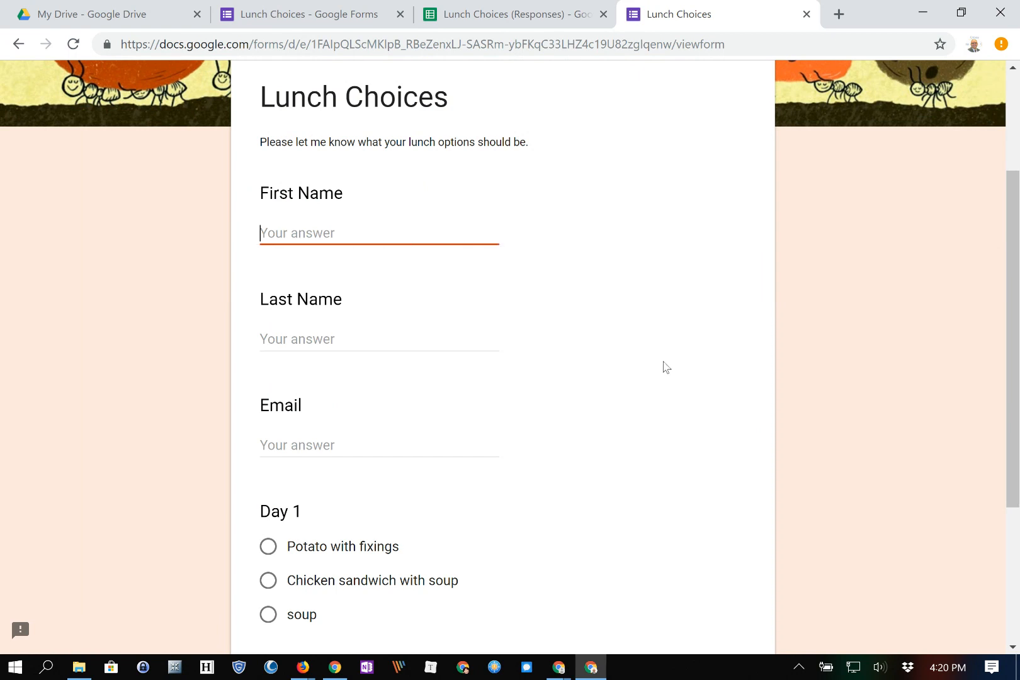
key(Tab)
key(Tab)
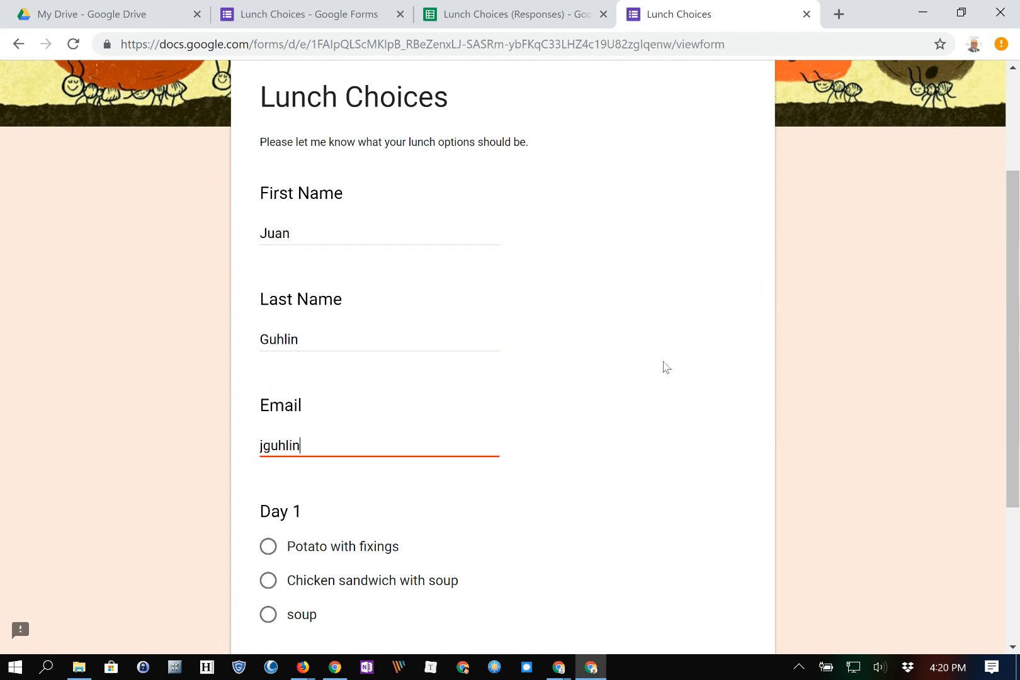
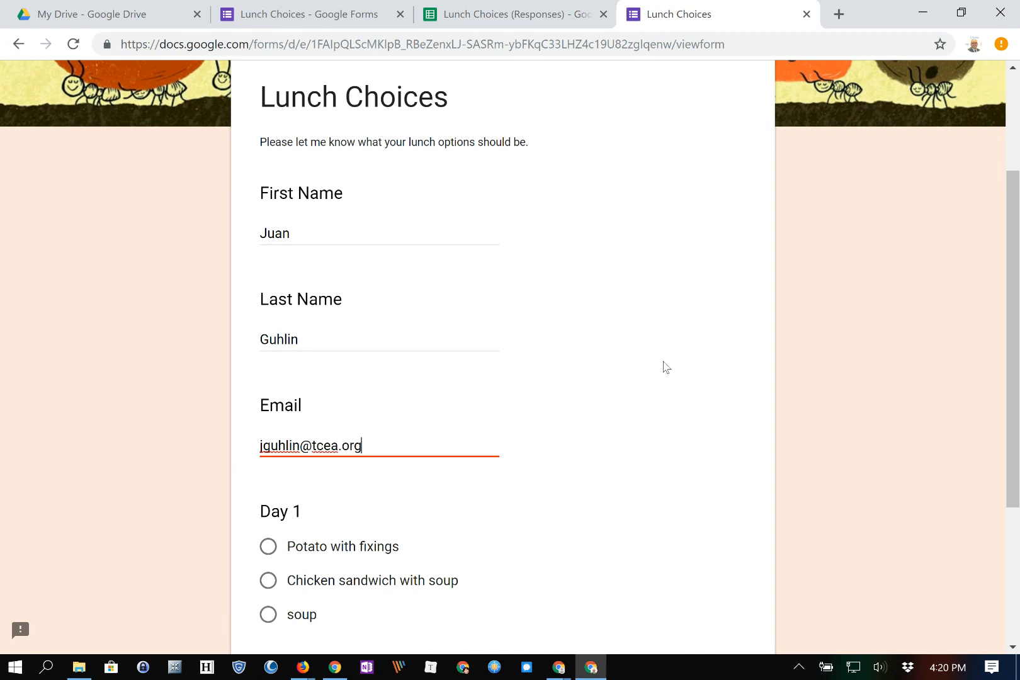
key(Tab)
scroll(502, 356, down, 1)
click(268, 496)
click(297, 605)
Submit a second response with another respondent's name, email and soup, then view the responses sheet.
click(318, 347)
click(291, 403)
key(Tab)
key(Tab)
key(Tab)
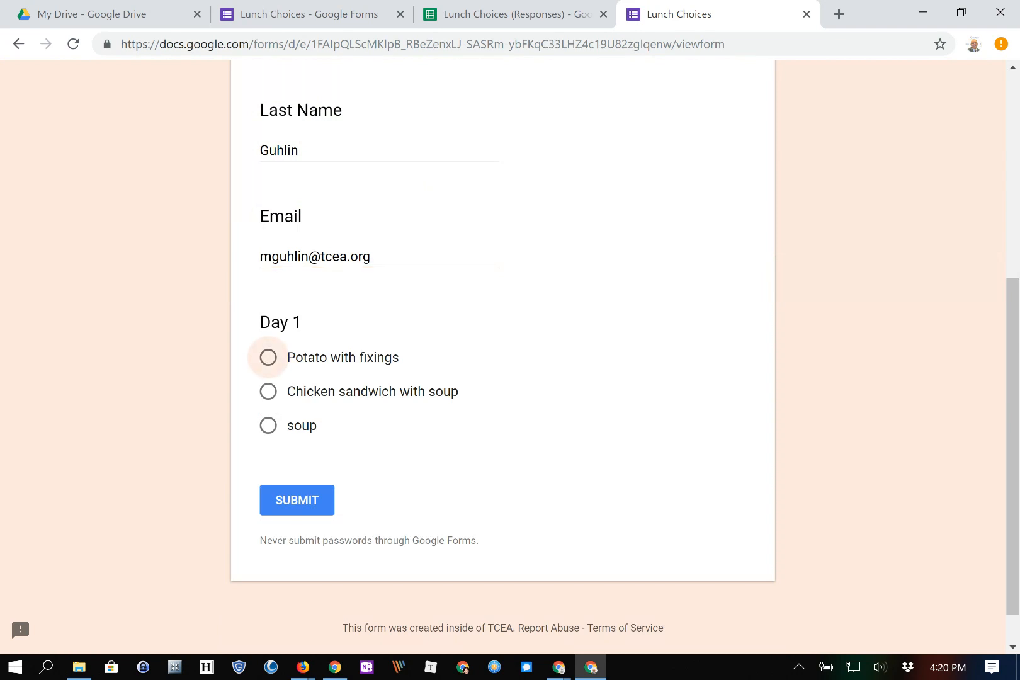
key(Down)
key(Down)
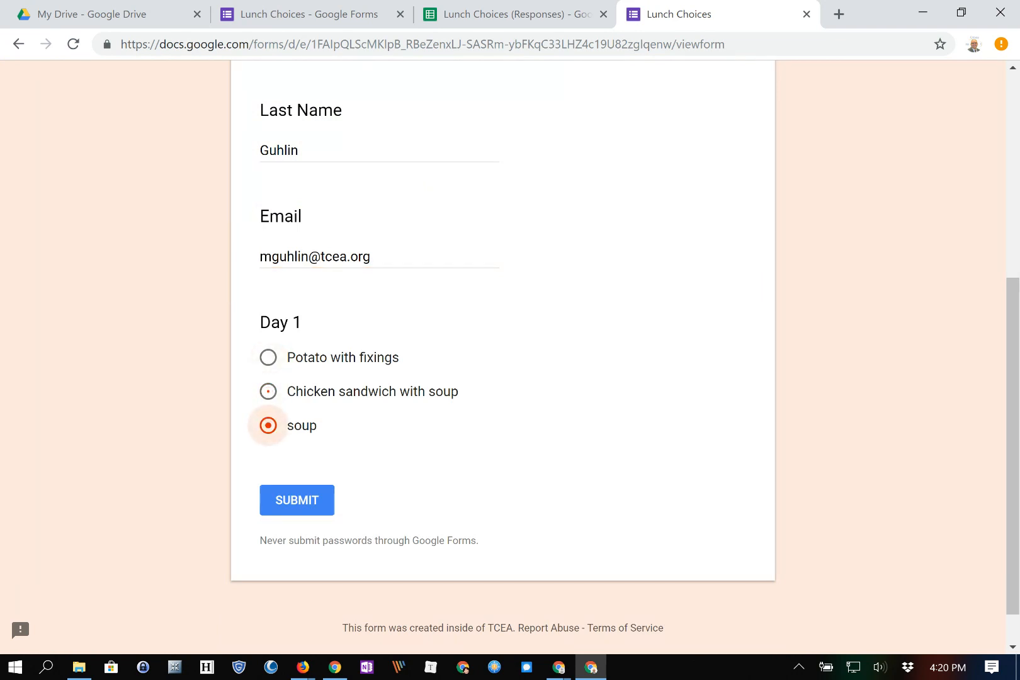
key(Tab)
key(Return)
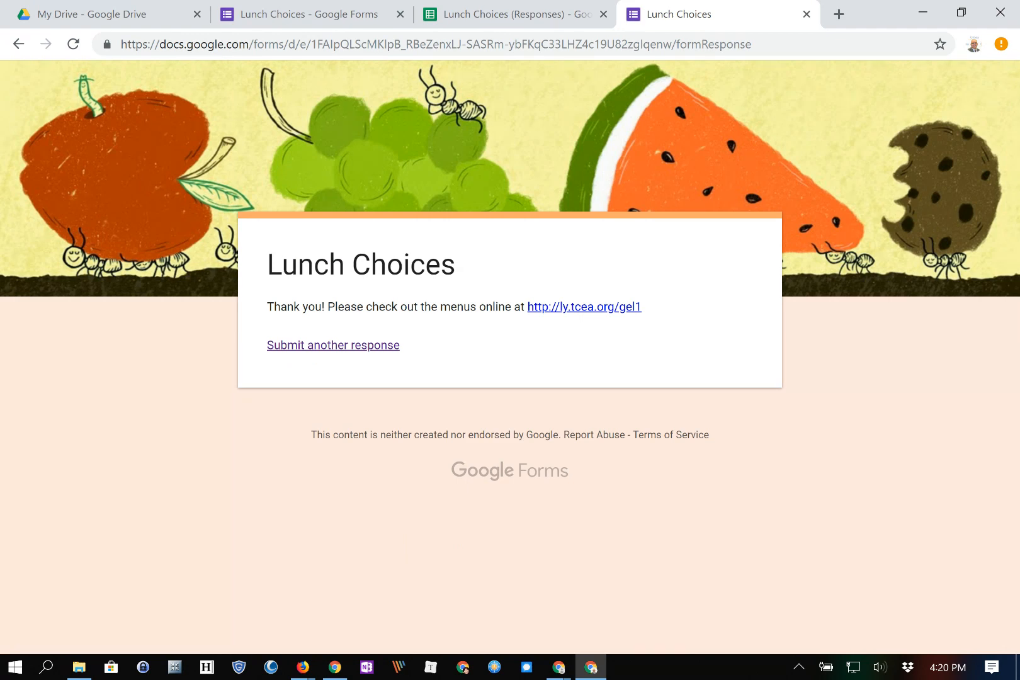
click(522, 14)
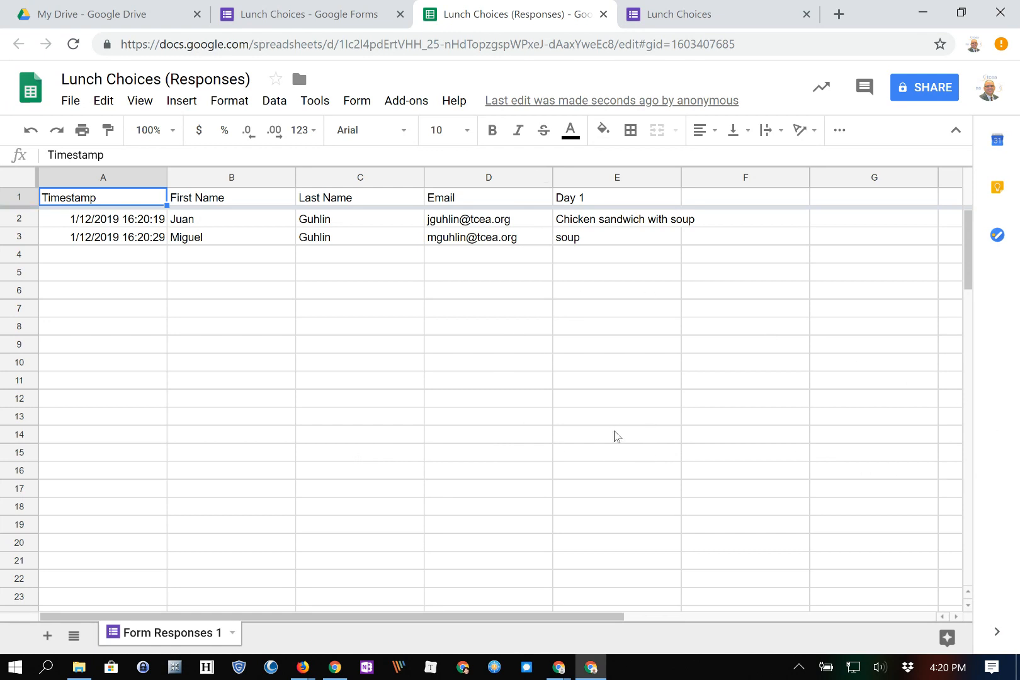
From the spreadsheet's Form menu (Alt+M), choose Show summary of responses.
key(alt+m)
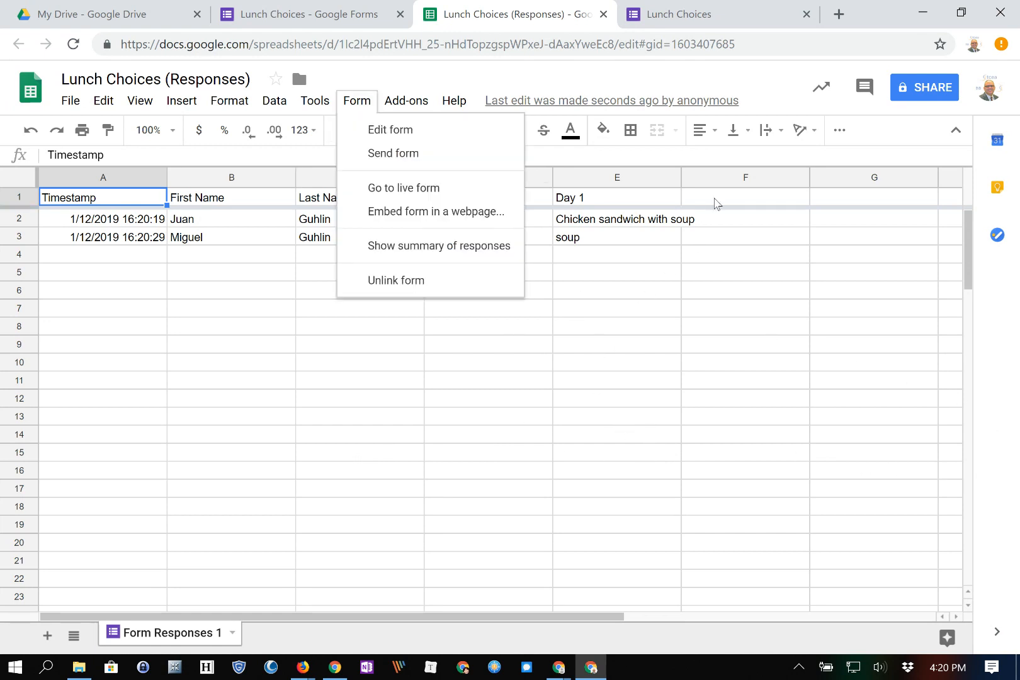
key(Down)
key(Down)
key(Down)
key(Down)
key(Down)
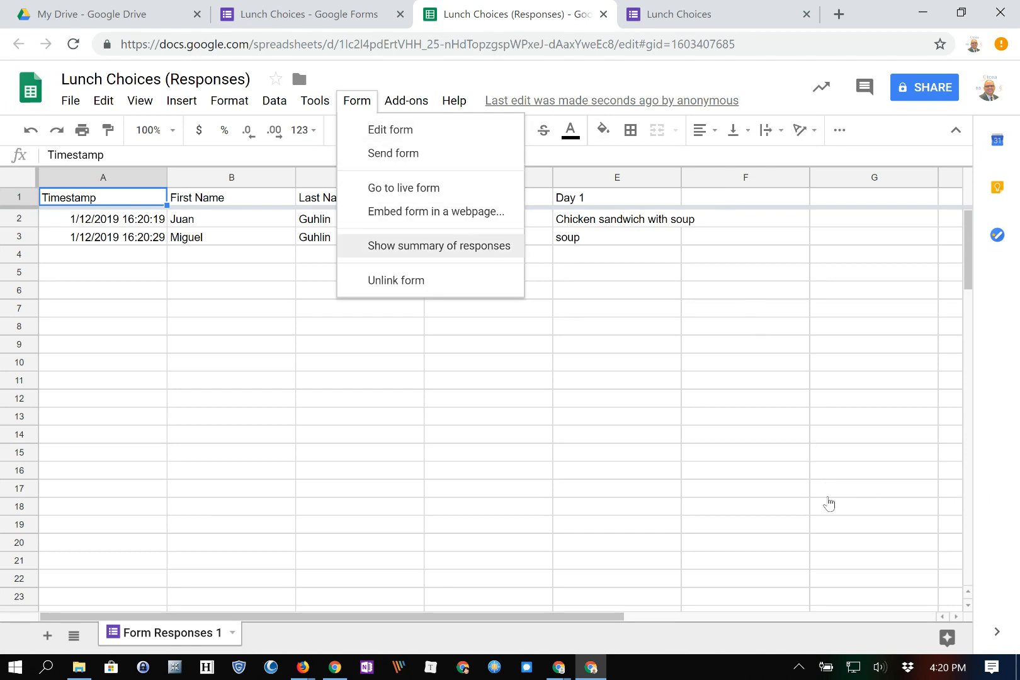
key(Return)
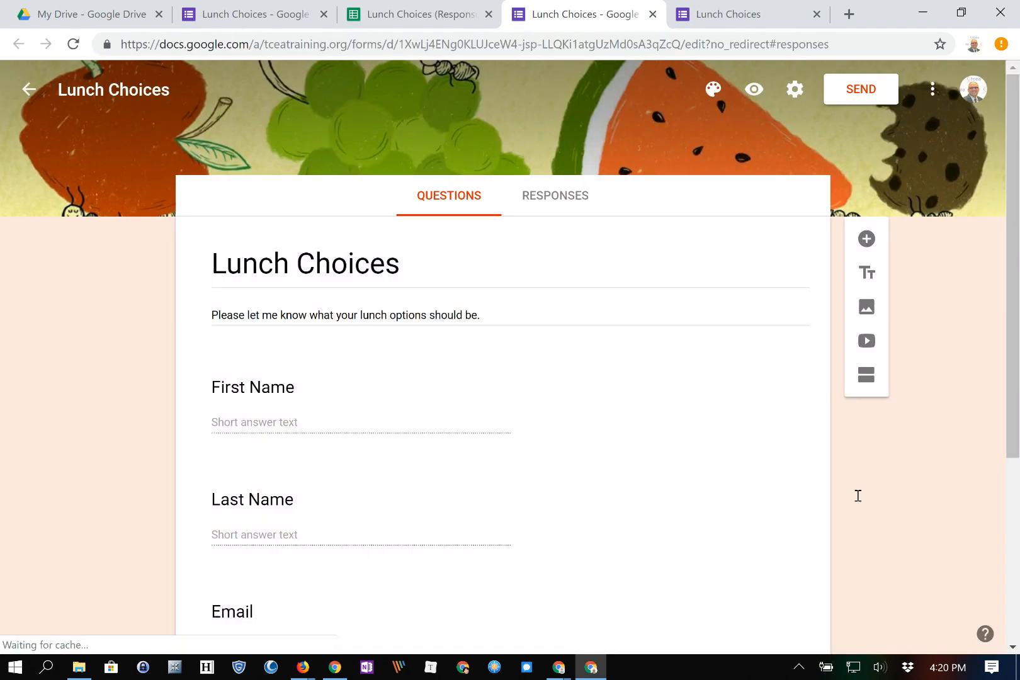
Review the questions in the new form tab and the original form editor.
scroll(572, 509, down, 5)
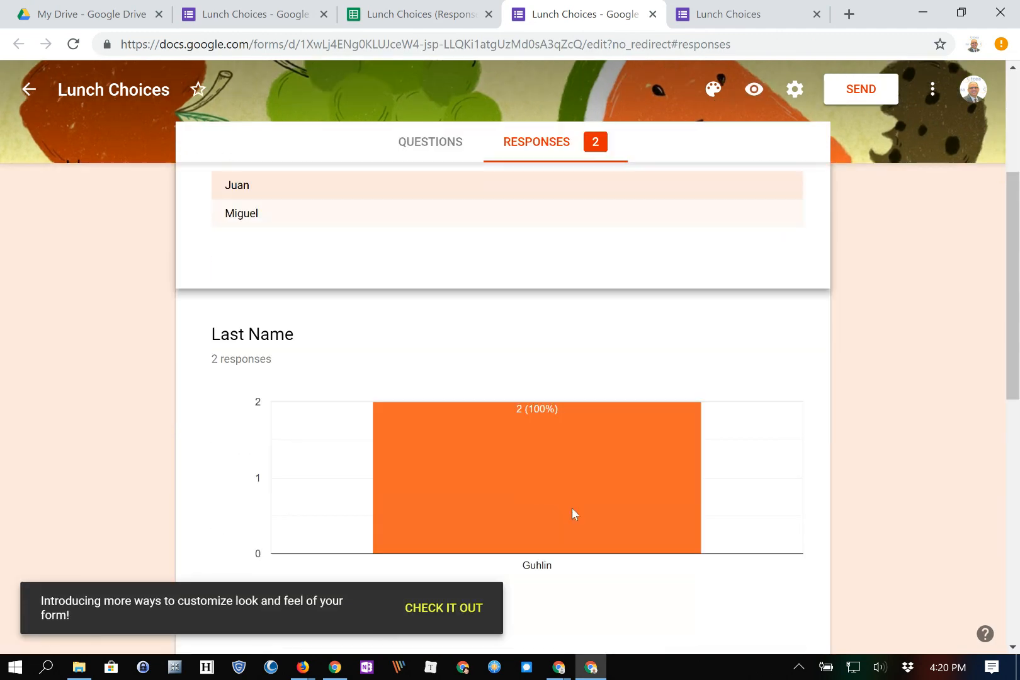
scroll(571, 513, down, 4)
scroll(574, 506, up, 1)
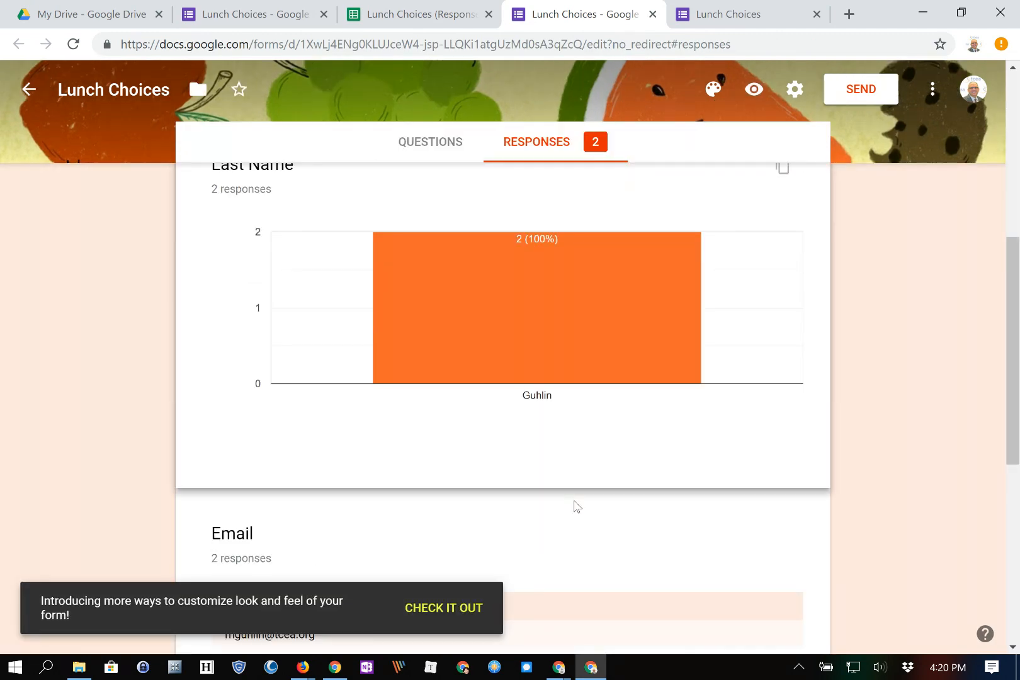
scroll(574, 505, down, 5)
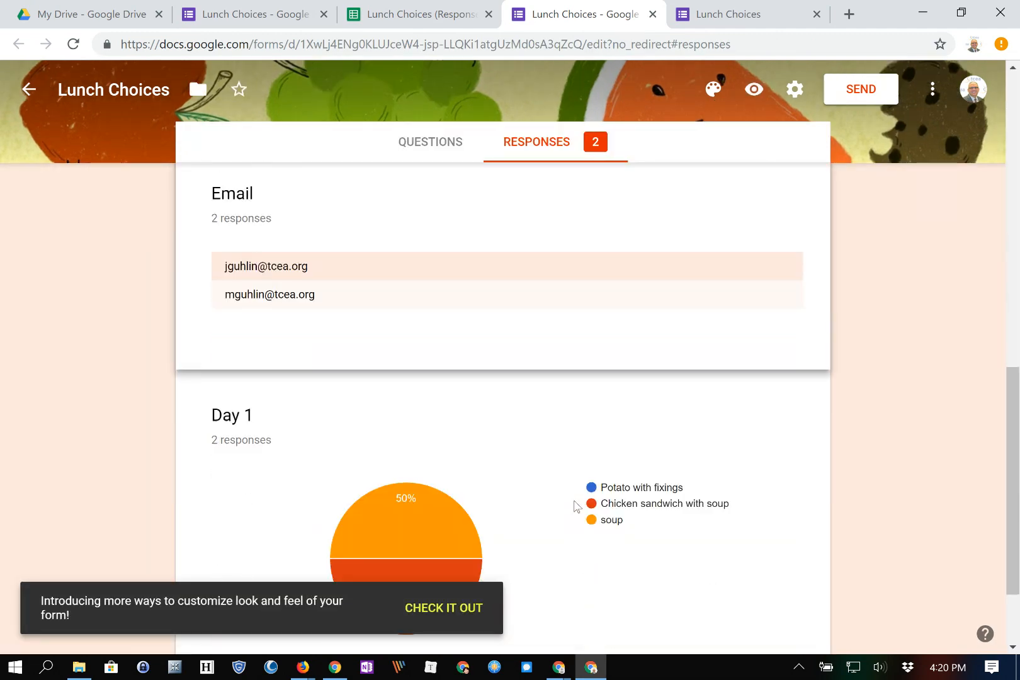
scroll(576, 505, down, 2)
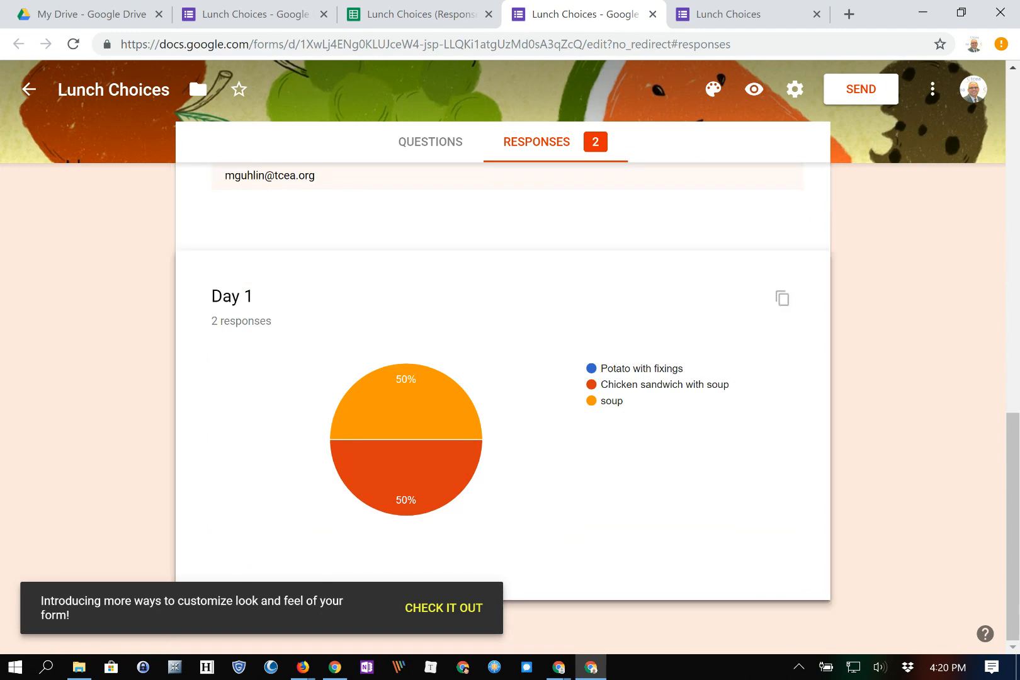
click(252, 14)
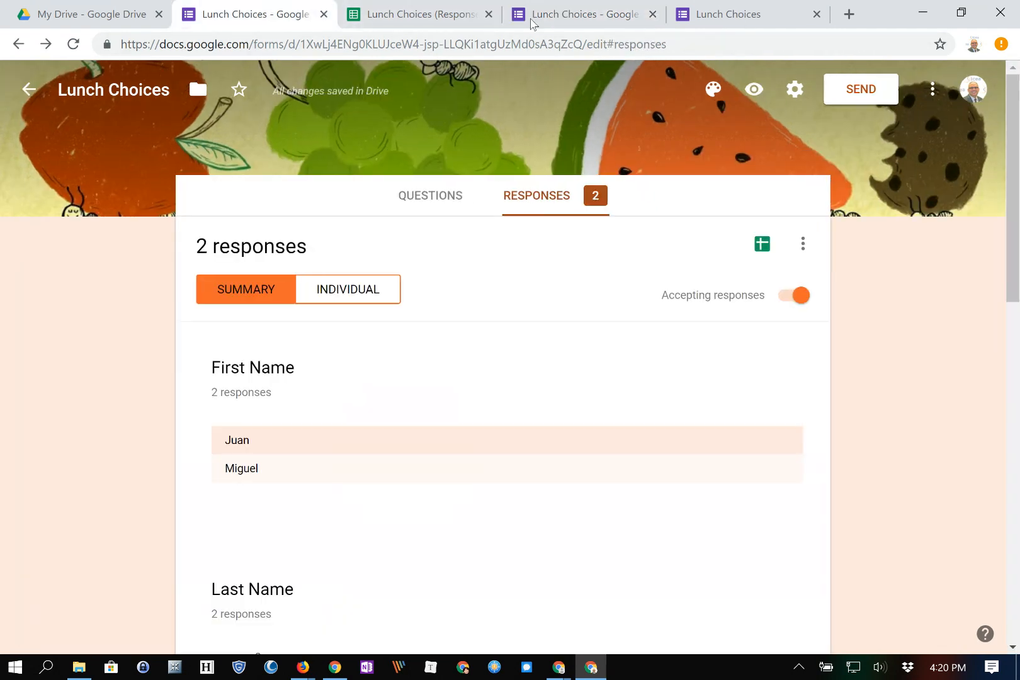
scroll(542, 422, down, 5)
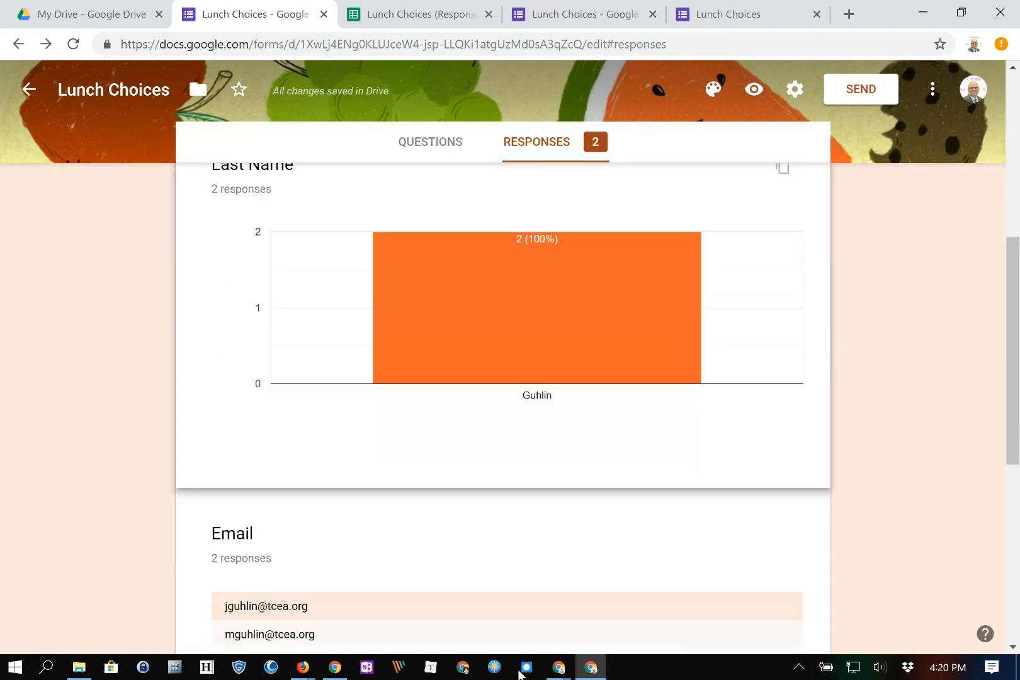
scroll(603, 581, down, 5)
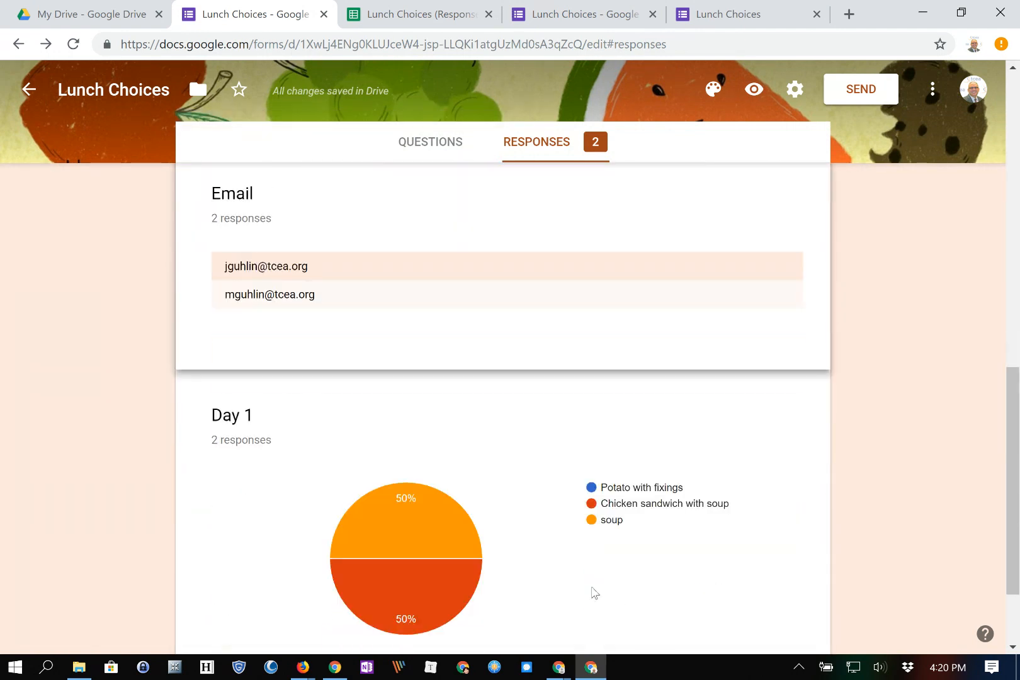
scroll(592, 588, up, 4)
scroll(593, 587, down, 5)
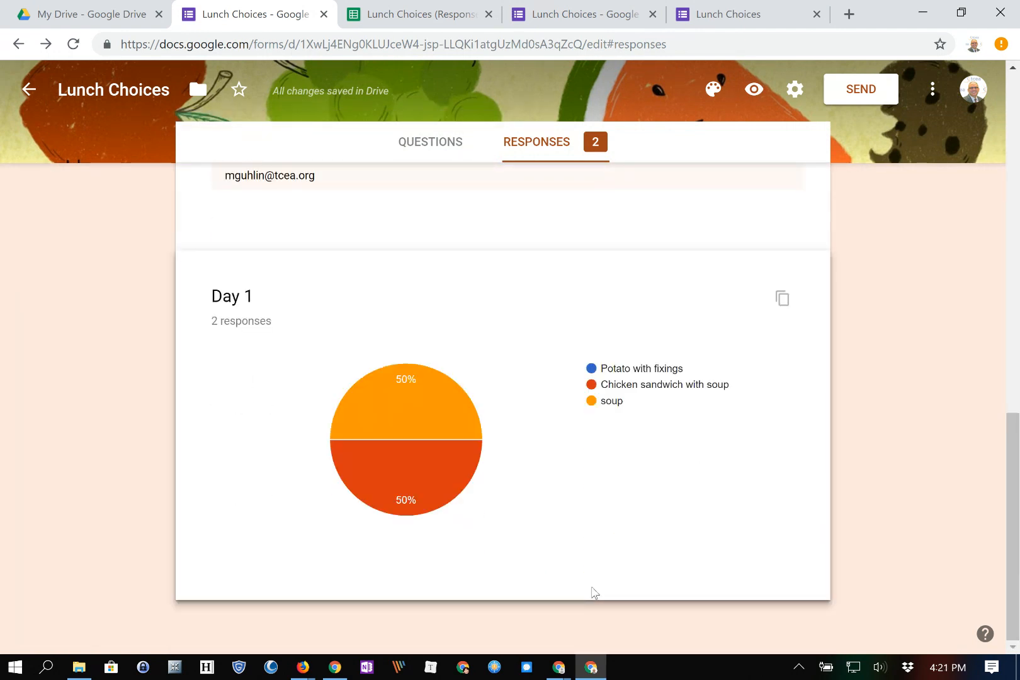
scroll(693, 503, up, 1)
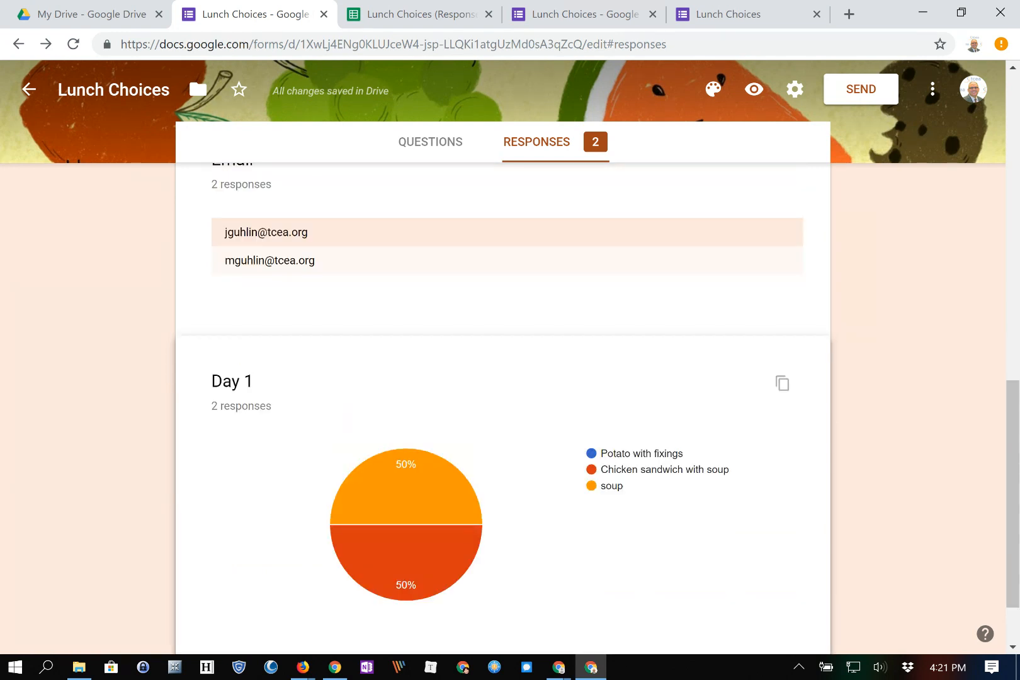
scroll(583, 391, up, 5)
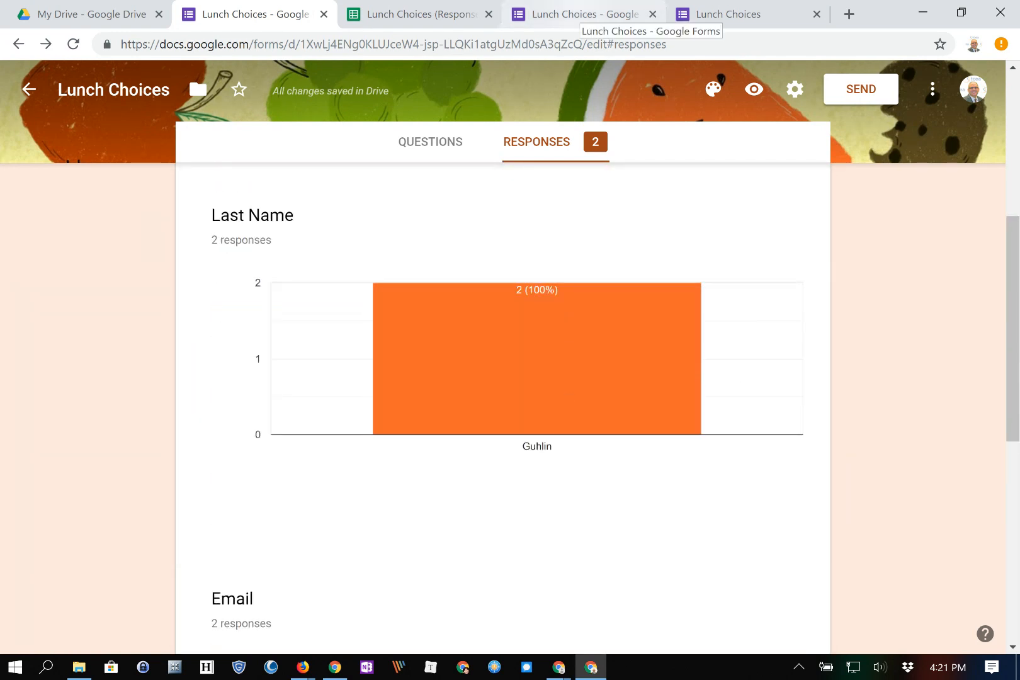
Reopen the response summary from the spreadsheet and scroll to the Last Name and Email results.
key(ctrl+Tab)
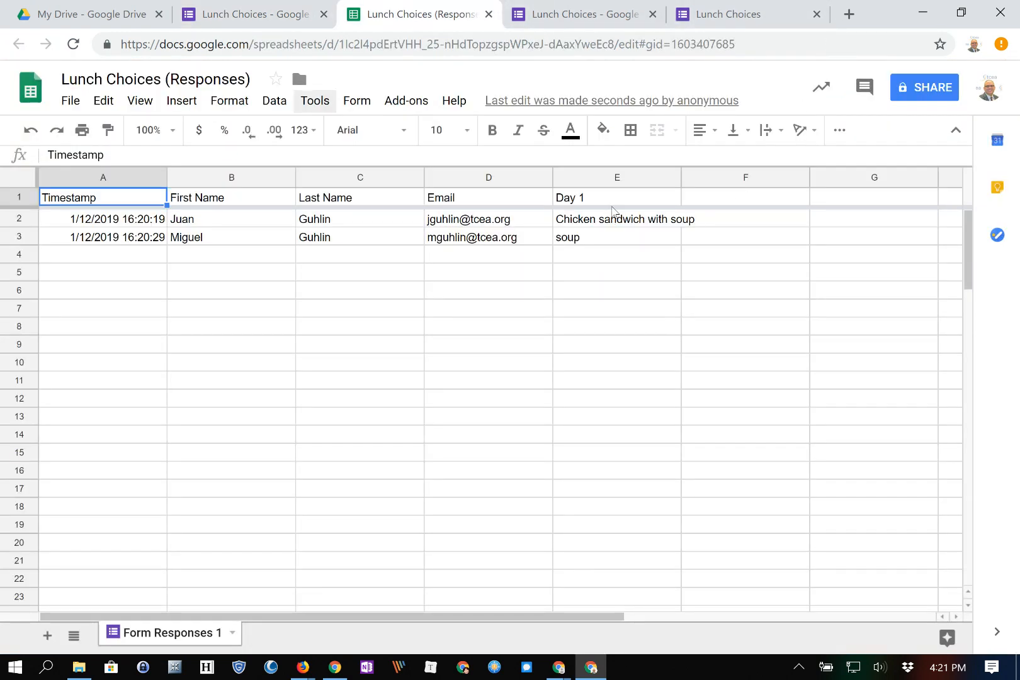
click(358, 100)
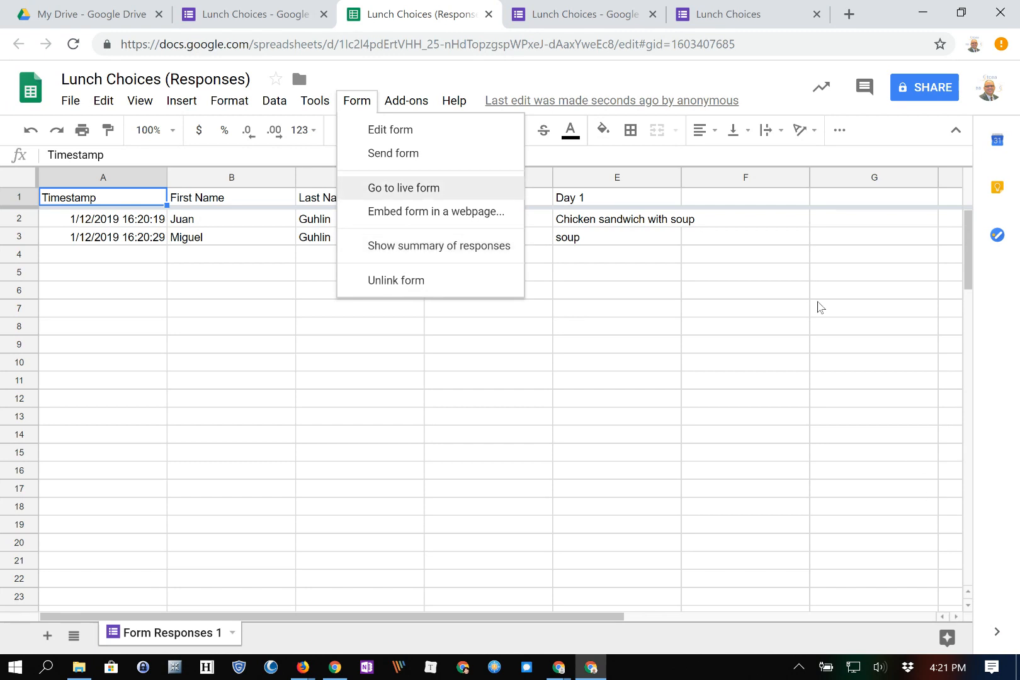
click(249, 14)
scroll(432, 601, down, 8)
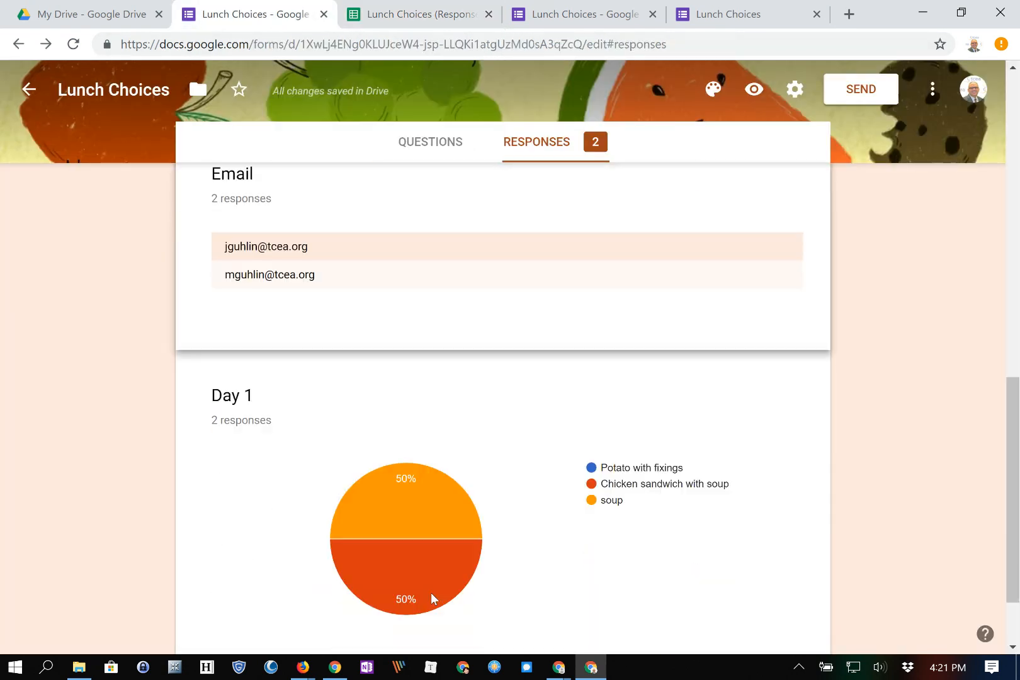
scroll(433, 596, up, 5)
scroll(433, 597, up, 3)
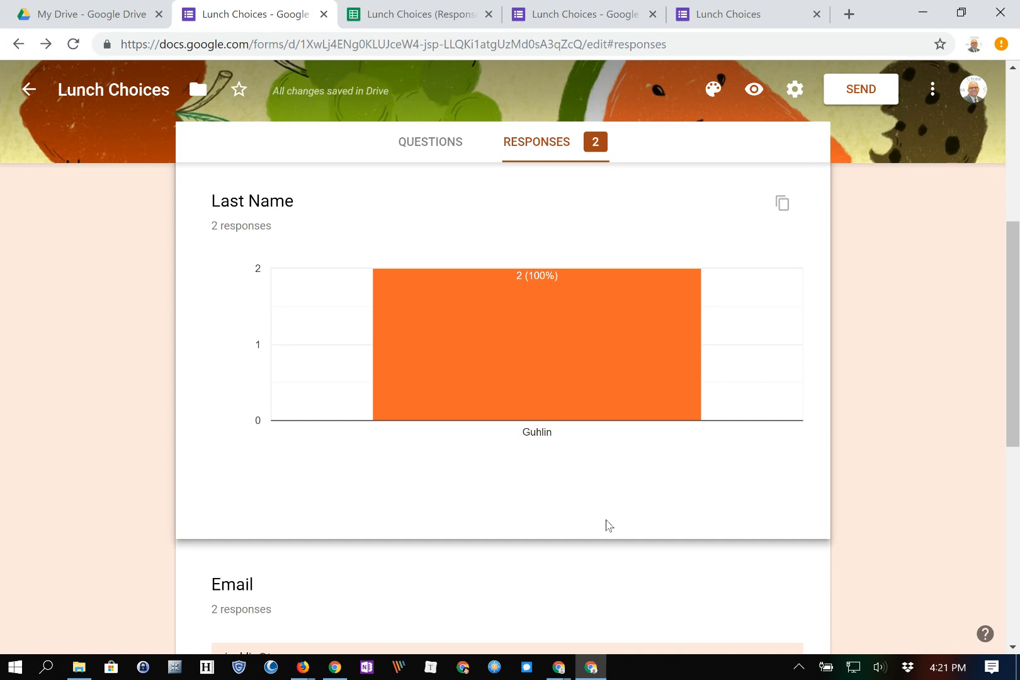
From the Responses ⋮ menu, turn on 'Get email notifications for new responses'.
scroll(612, 524, up, 5)
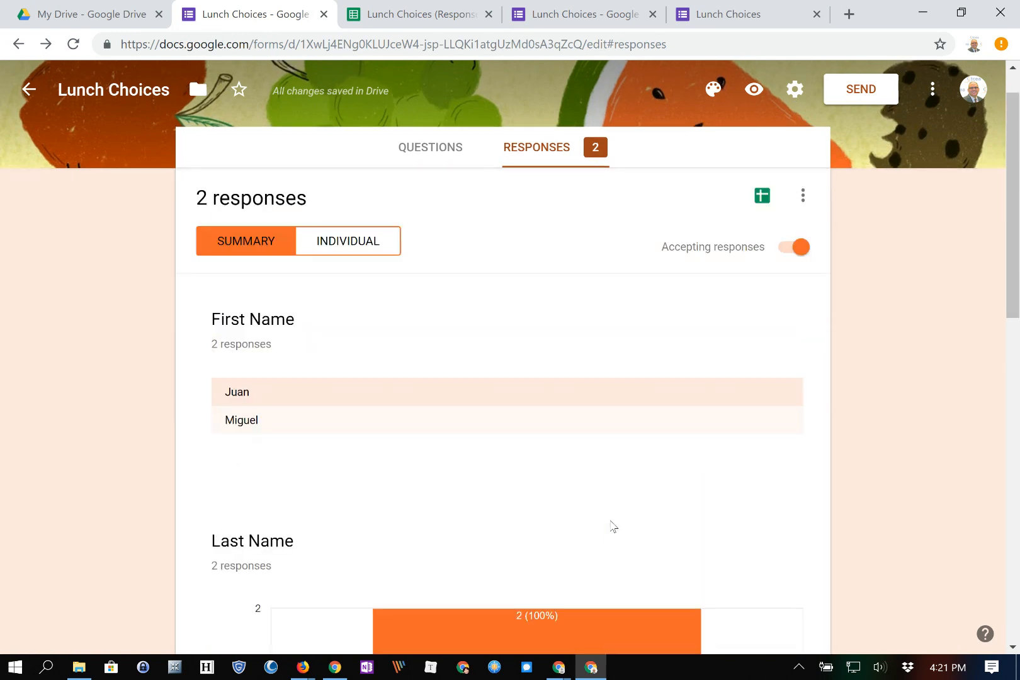
click(802, 195)
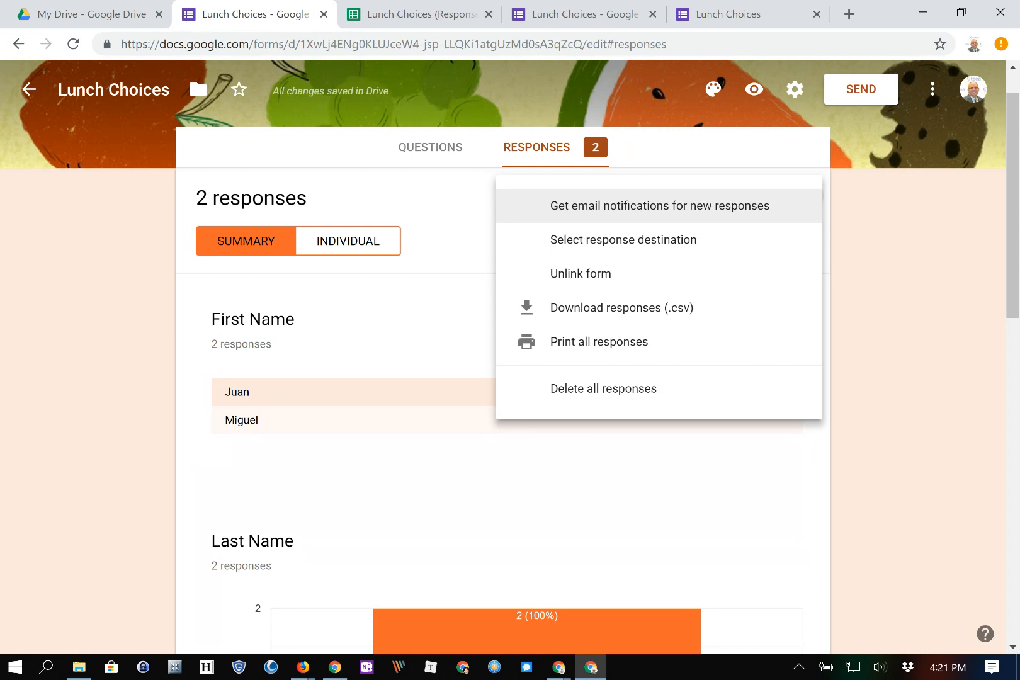
click(660, 205)
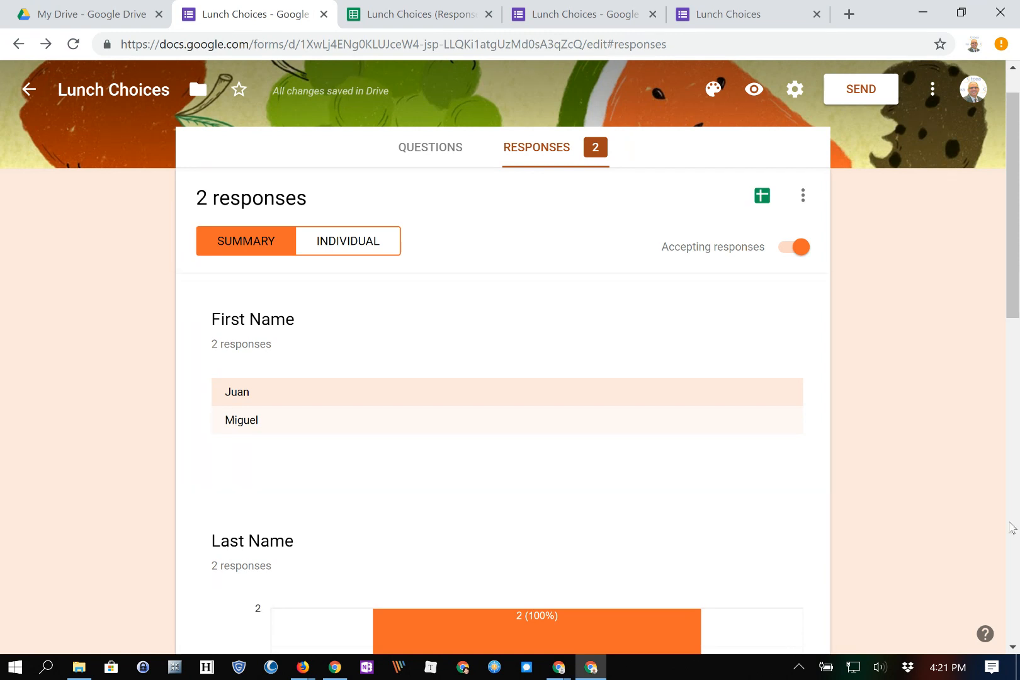
Start another response and enter the respondent's first name, last name and e-mail address.
click(736, 19)
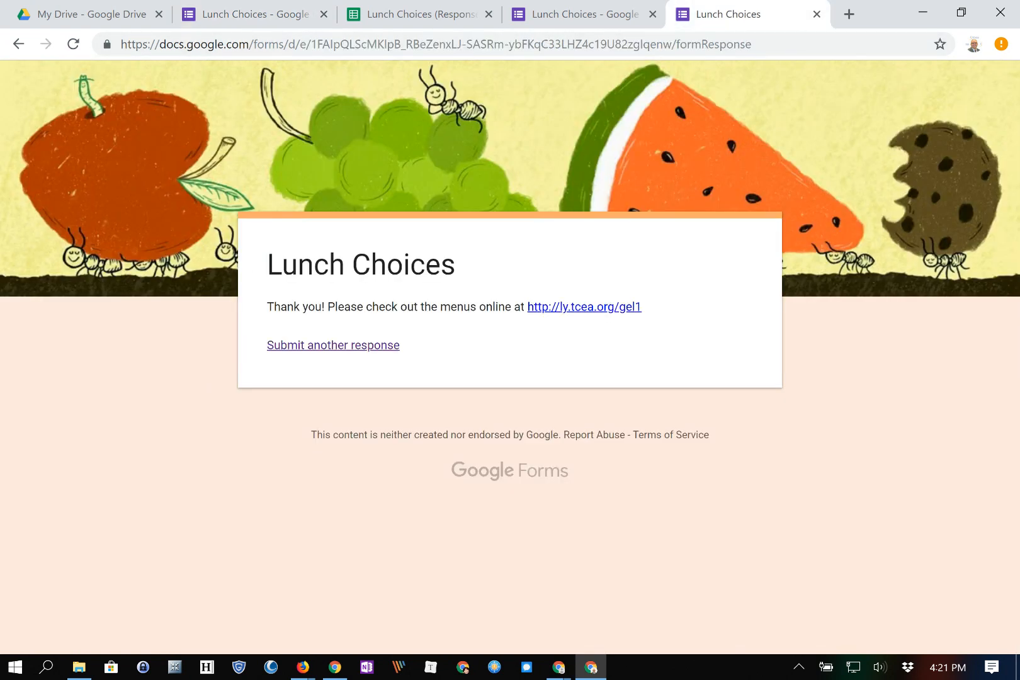
click(333, 345)
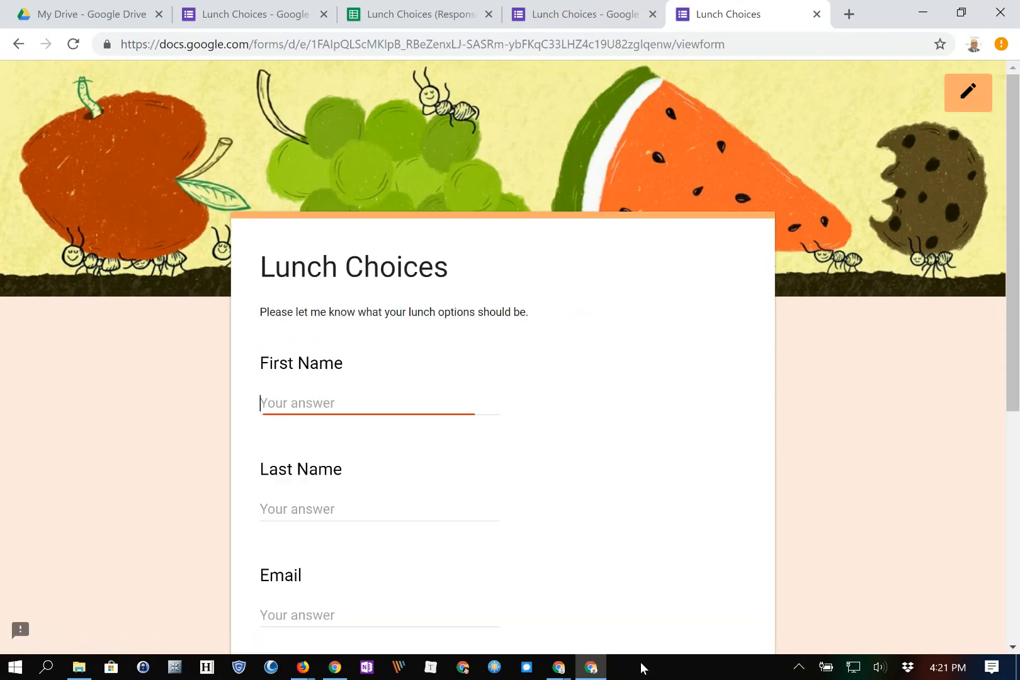
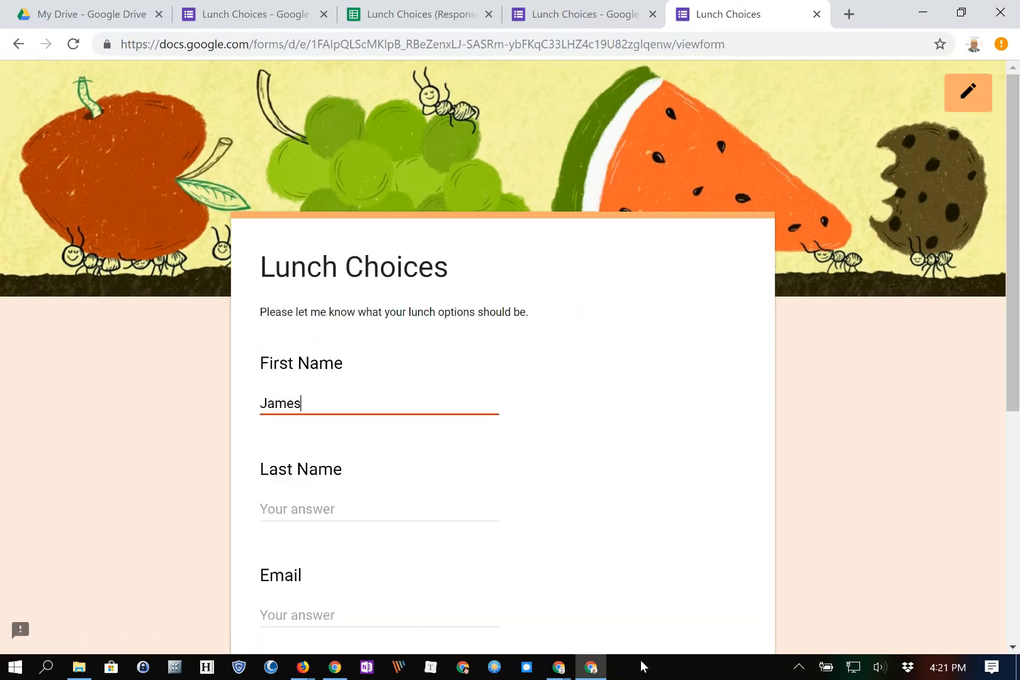
key(Tab)
key(Tab)
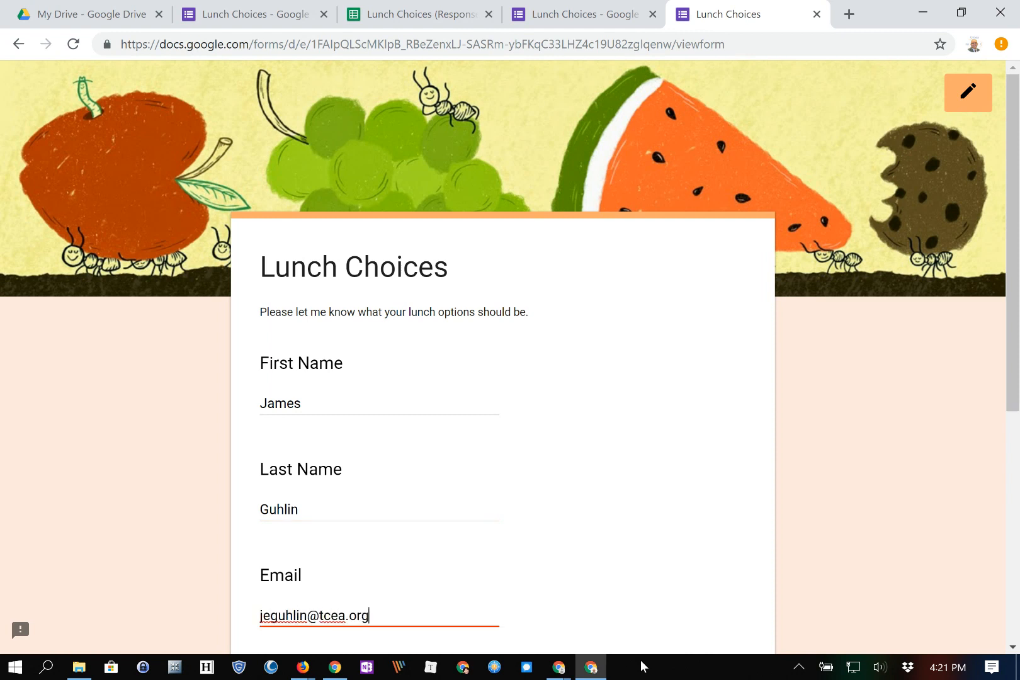
Choose Potato with fixings for Day 1, submit the response, and view the responses sheet.
key(Tab)
key(space)
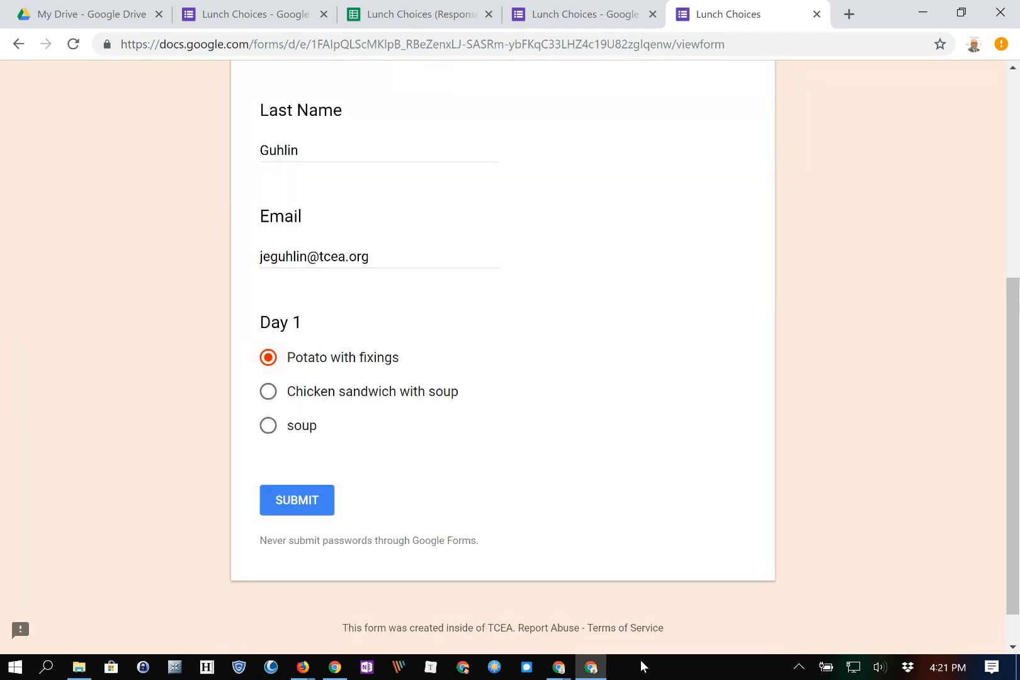
key(Tab)
key(Return)
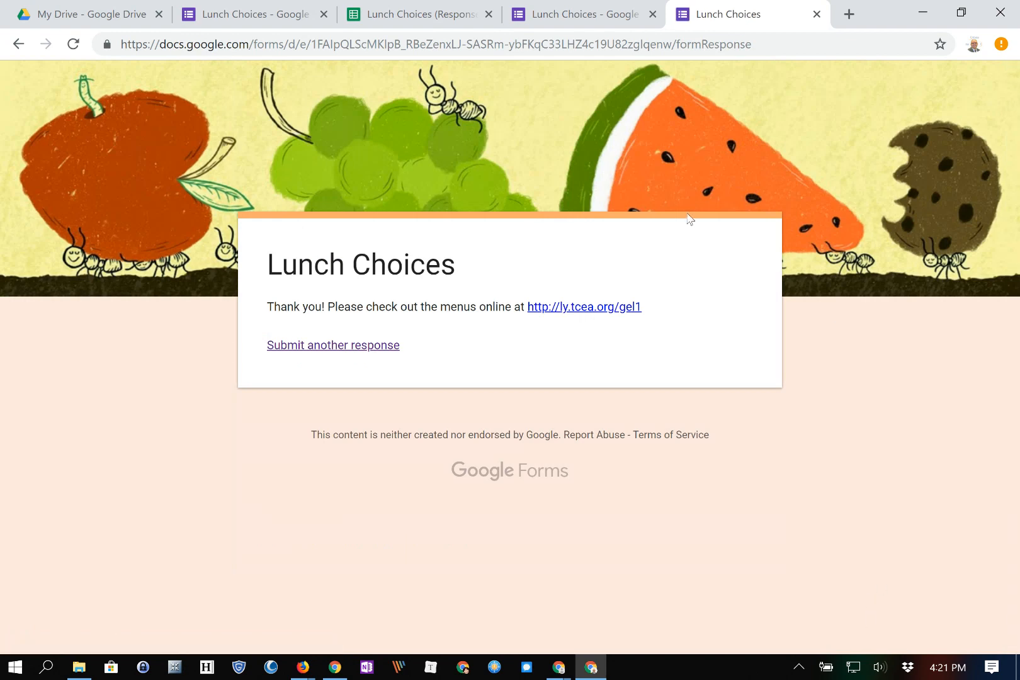
key(ctrl+shift+Tab)
key(ctrl+shift+Tab)
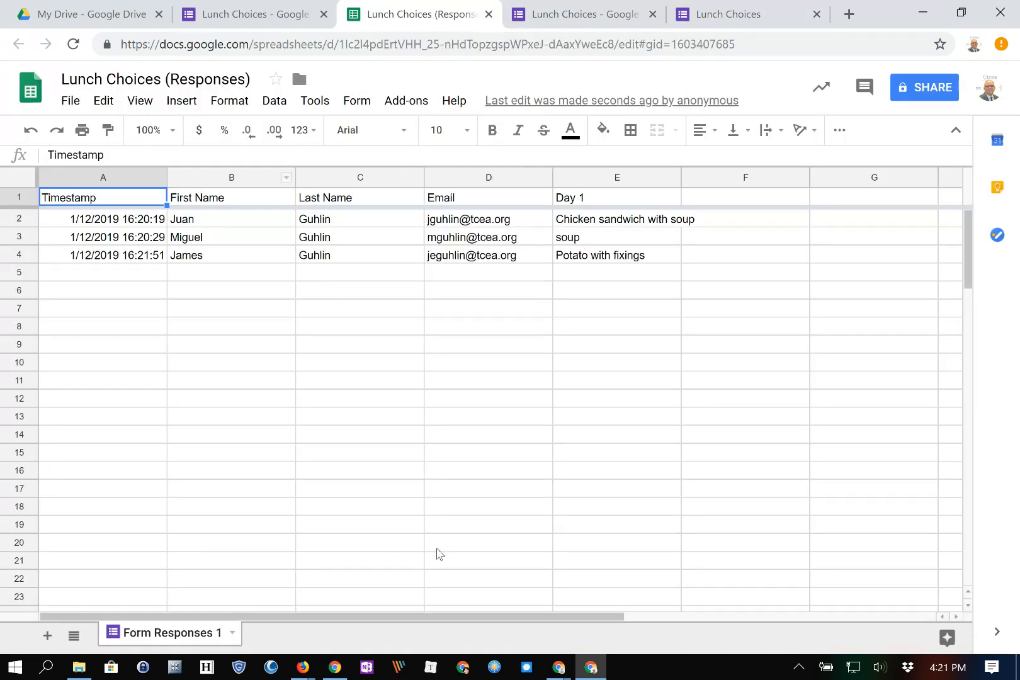
Select the new response in row 4 and open Gmail in a new tab.
key(Down)
key(Down)
key(Down)
key(Right)
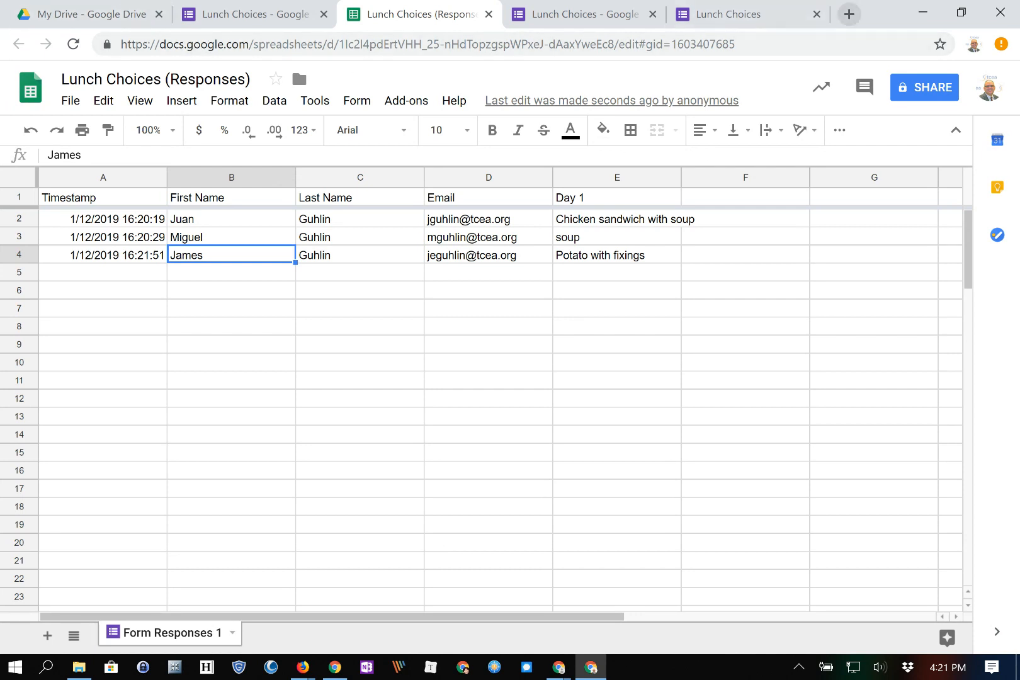
click(849, 14)
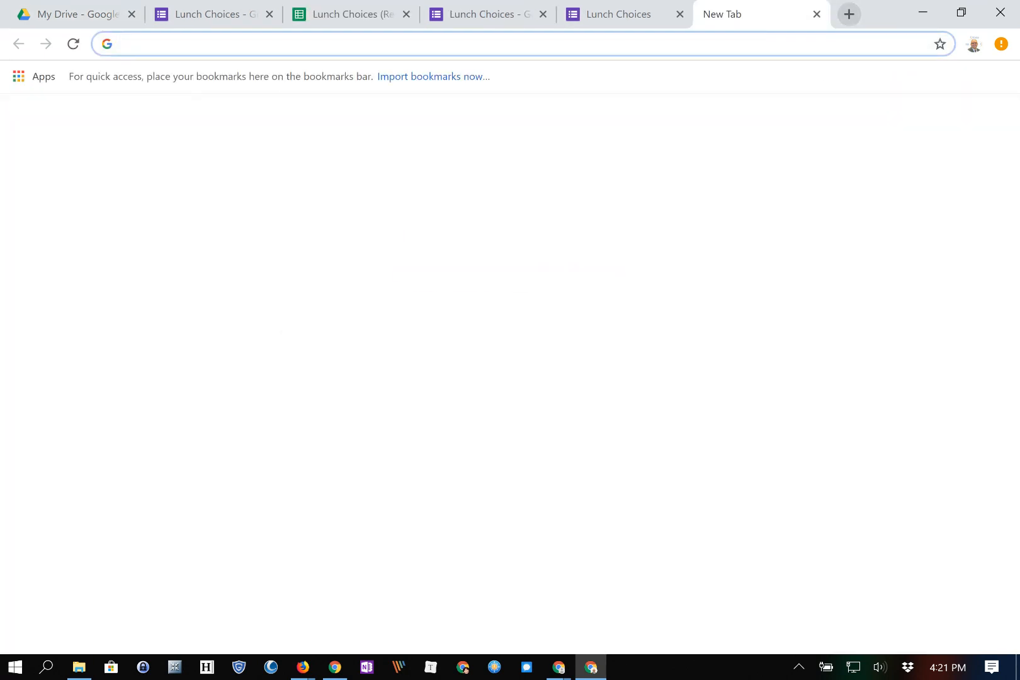
text(gmai)
key(Return)
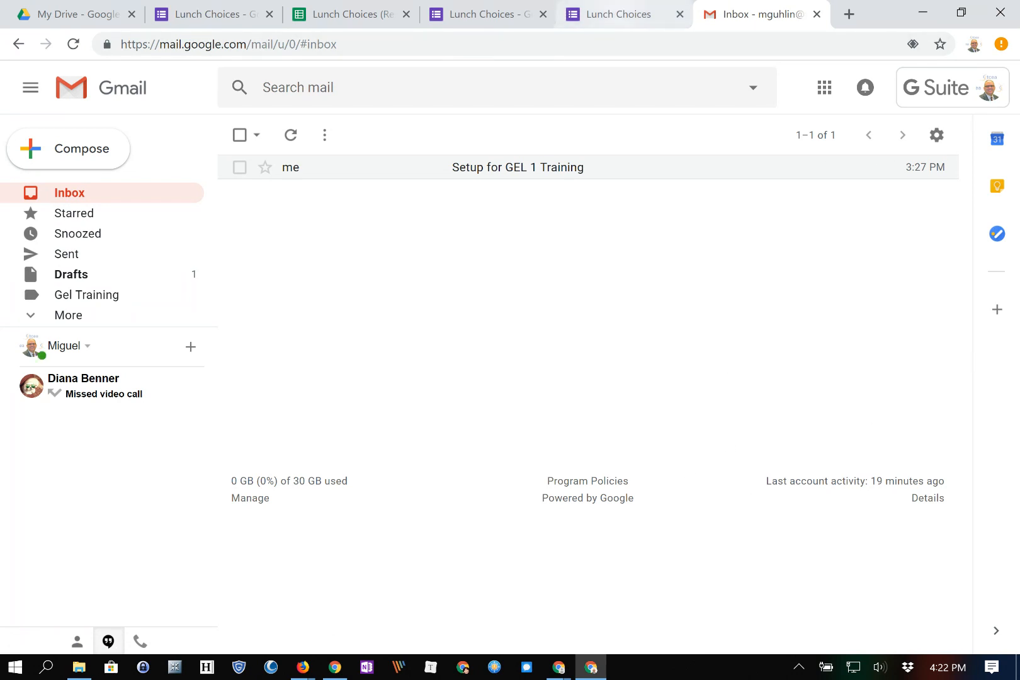
Return to the form editor's response summary, now showing 3 responses.
click(617, 14)
key(ctrl+shift+Tab)
key(ctrl+shift+Tab)
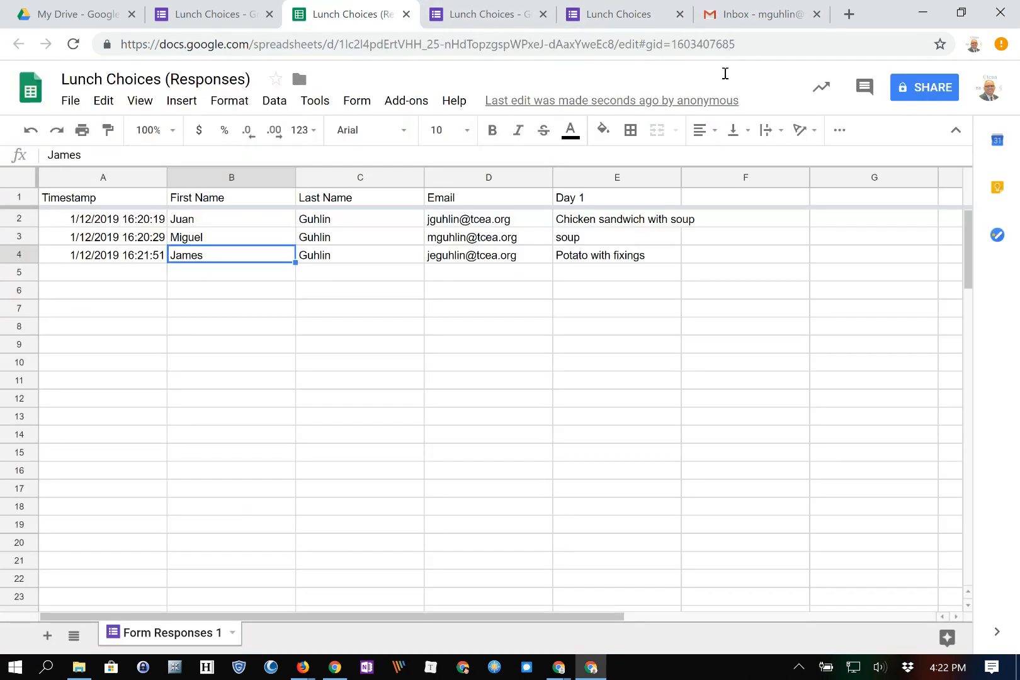
key(ctrl+shift+Tab)
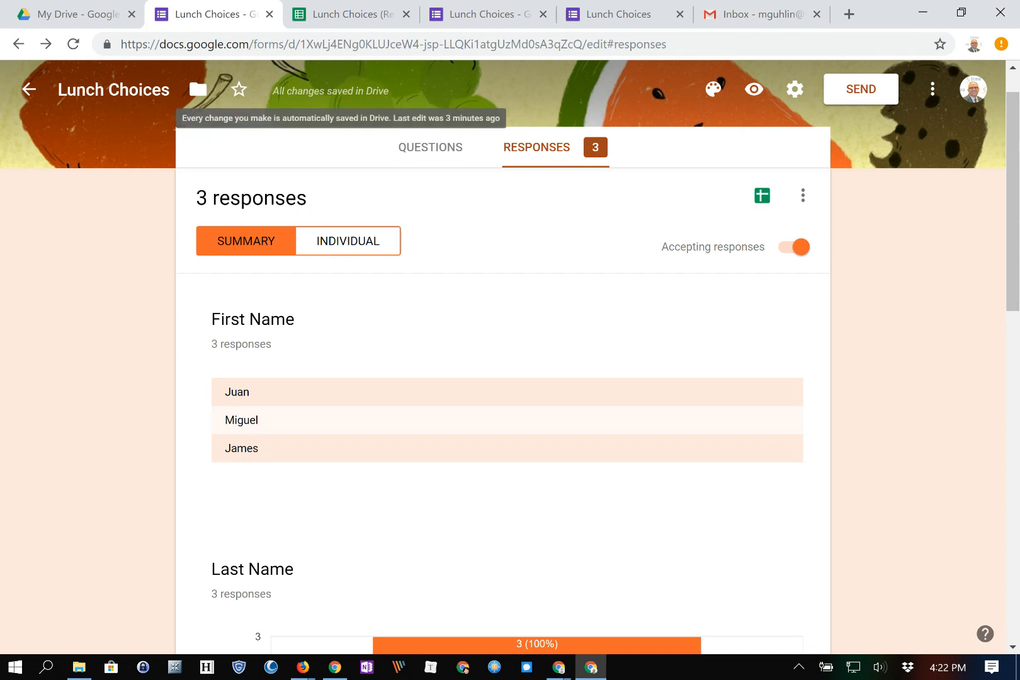
Review the response destination options and cancel, keeping the existing Lunch Choices (Responses) spreadsheet.
click(802, 195)
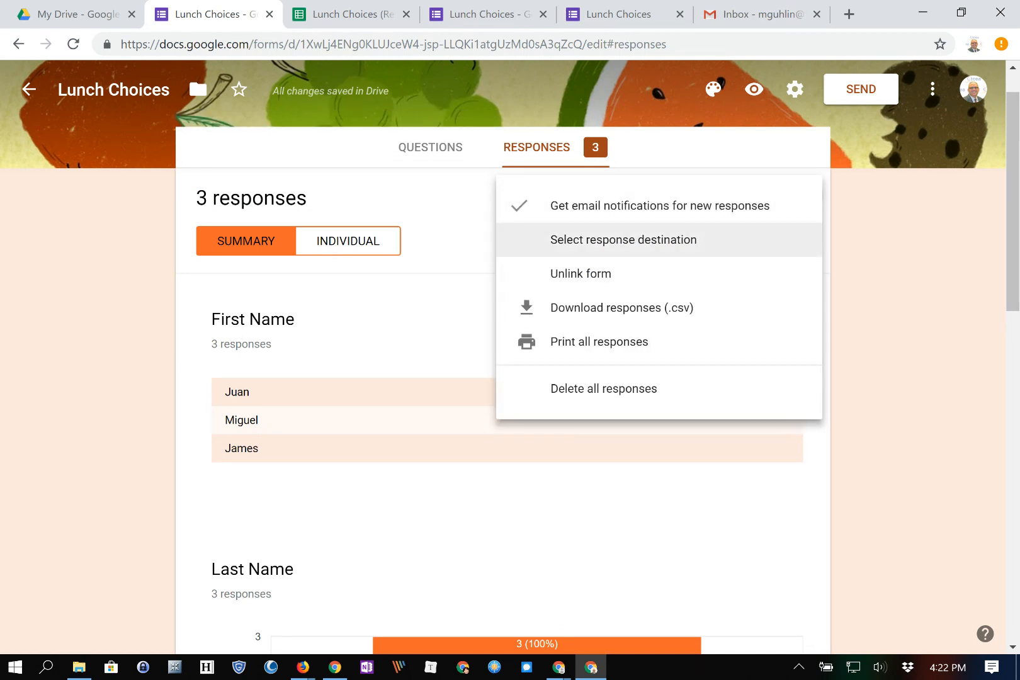
click(629, 239)
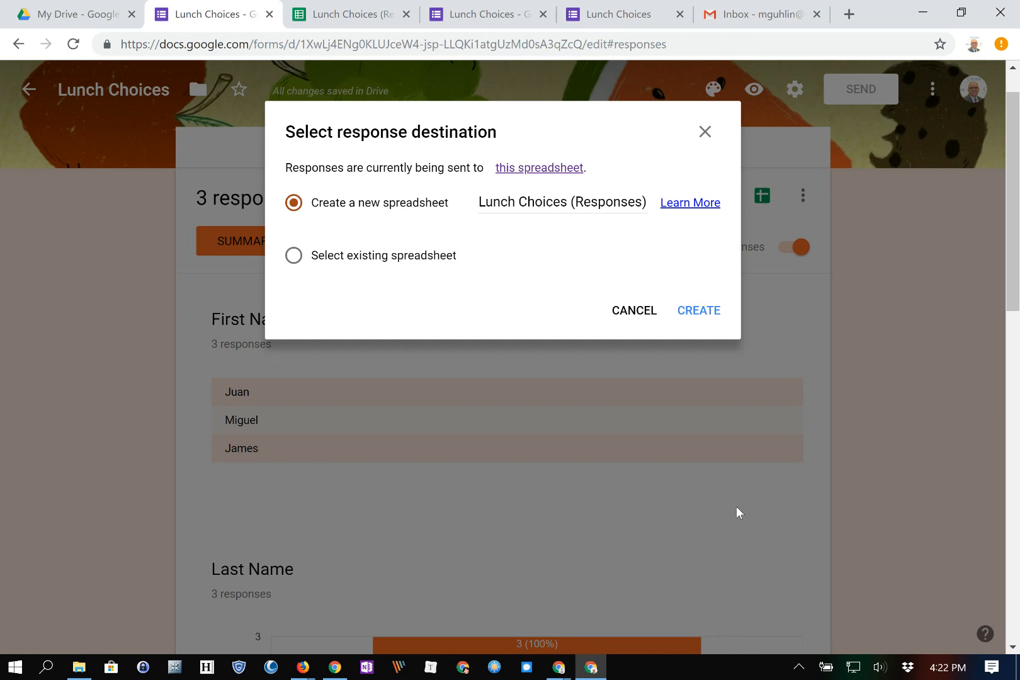
key(Down)
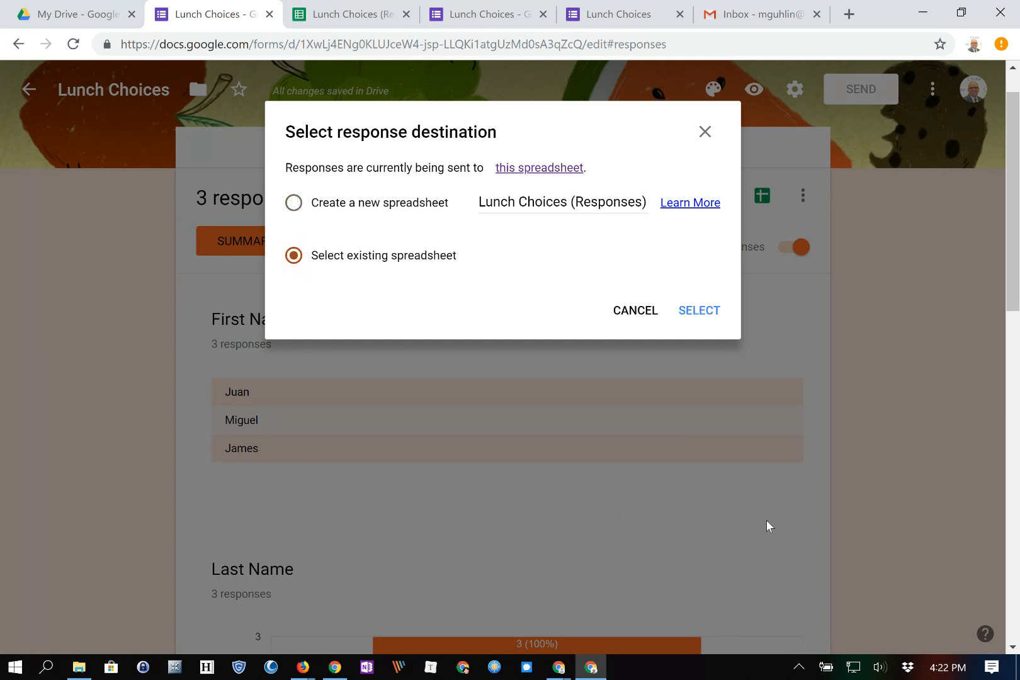
key(Up)
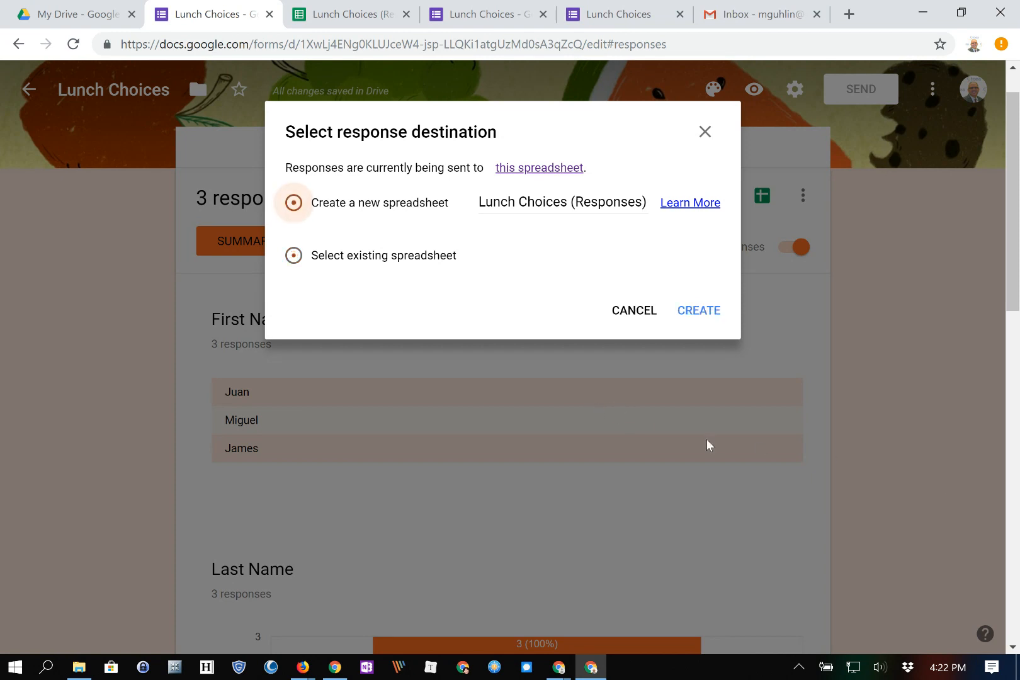
key(Tab)
key(Return)
Reopen the responses menu toward Download responses (.csv), then go to the responses spreadsheet.
click(803, 195)
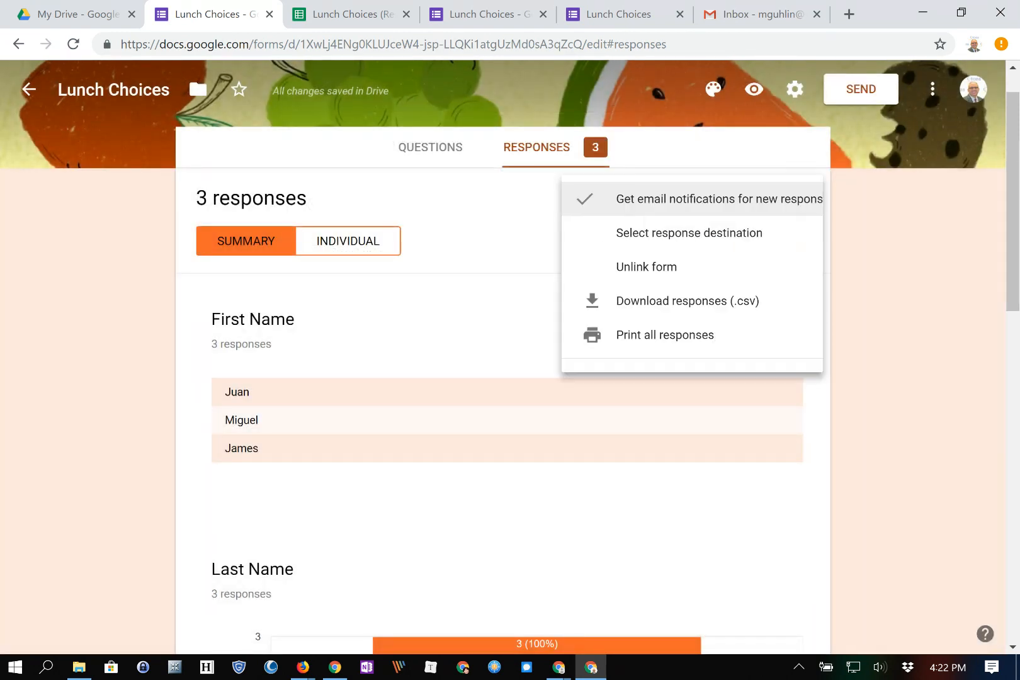
key(Down)
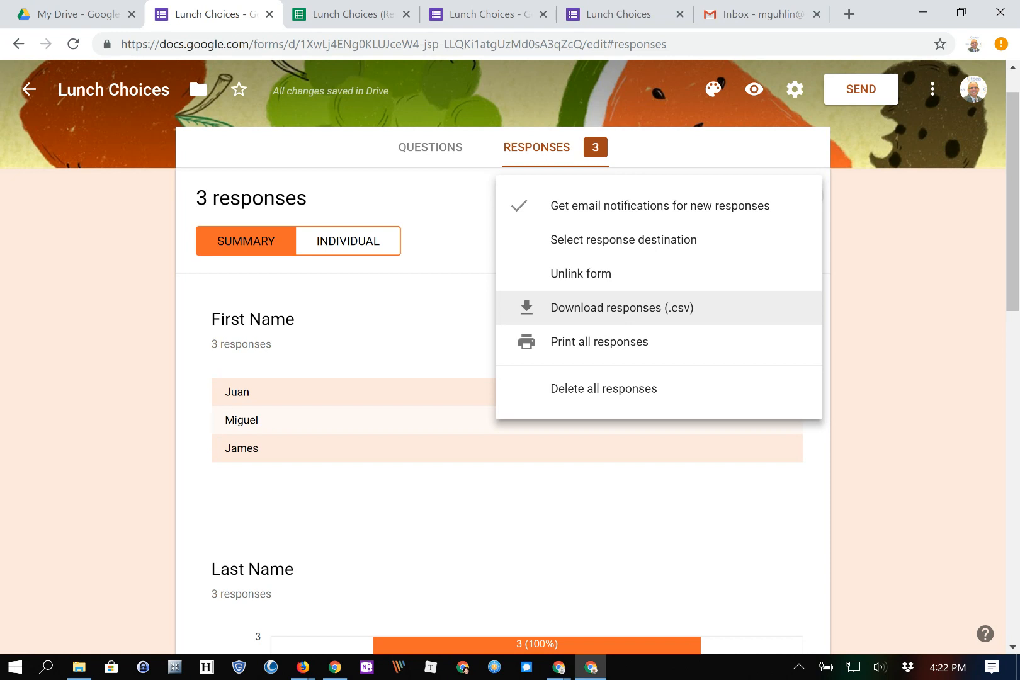
key(ctrl+Tab)
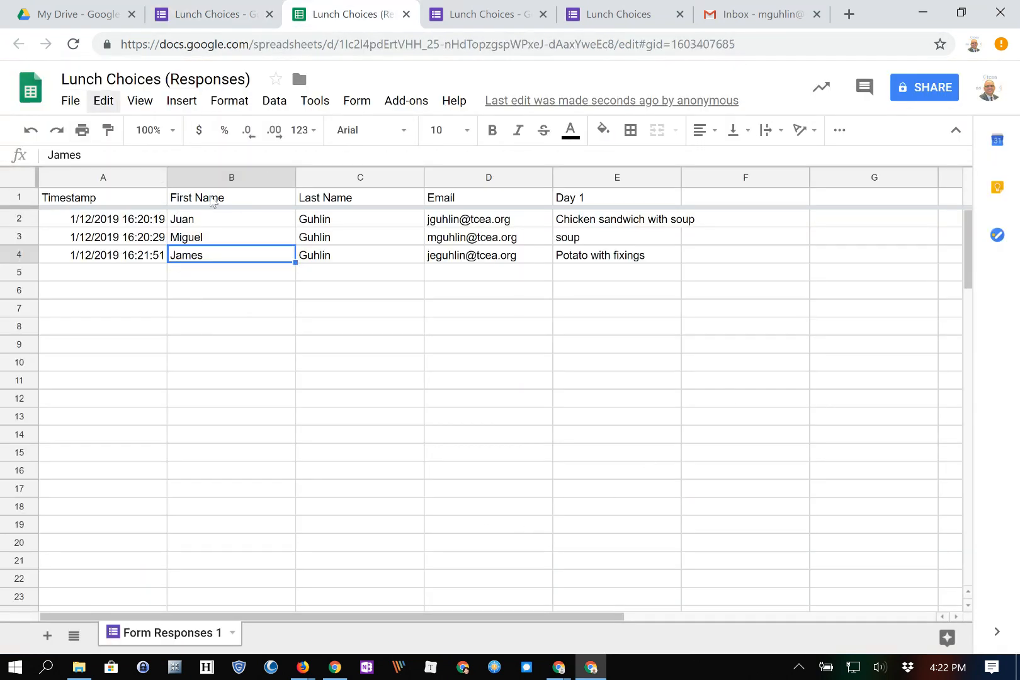
Look at the spreadsheet's File download options, then return to the Lunch Choices responses summary.
key(alt+f)
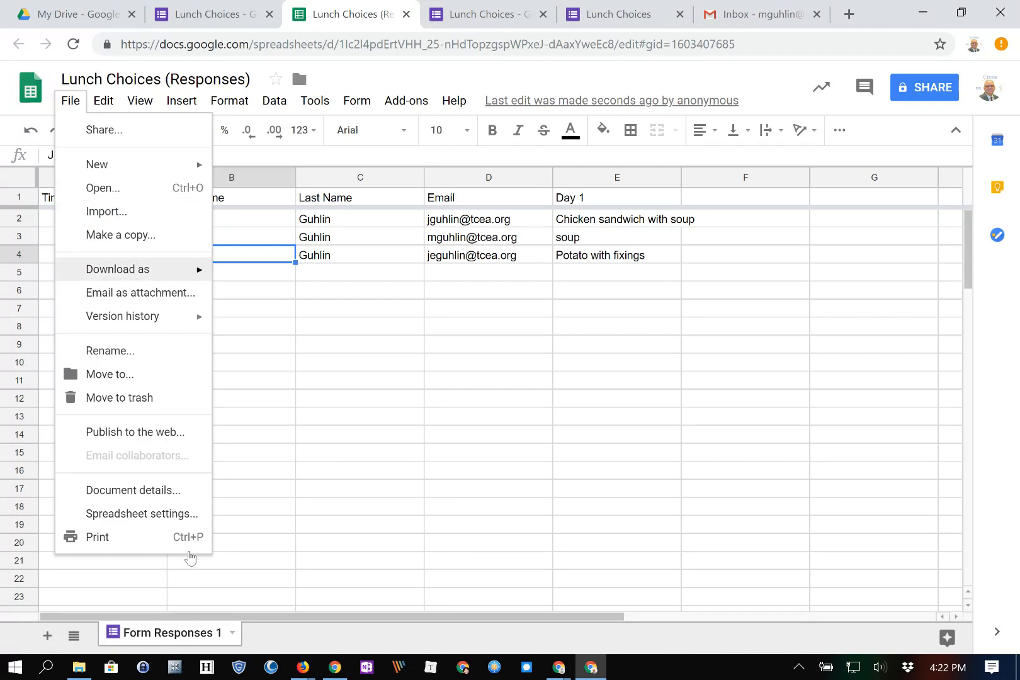
mouse_move(118, 270)
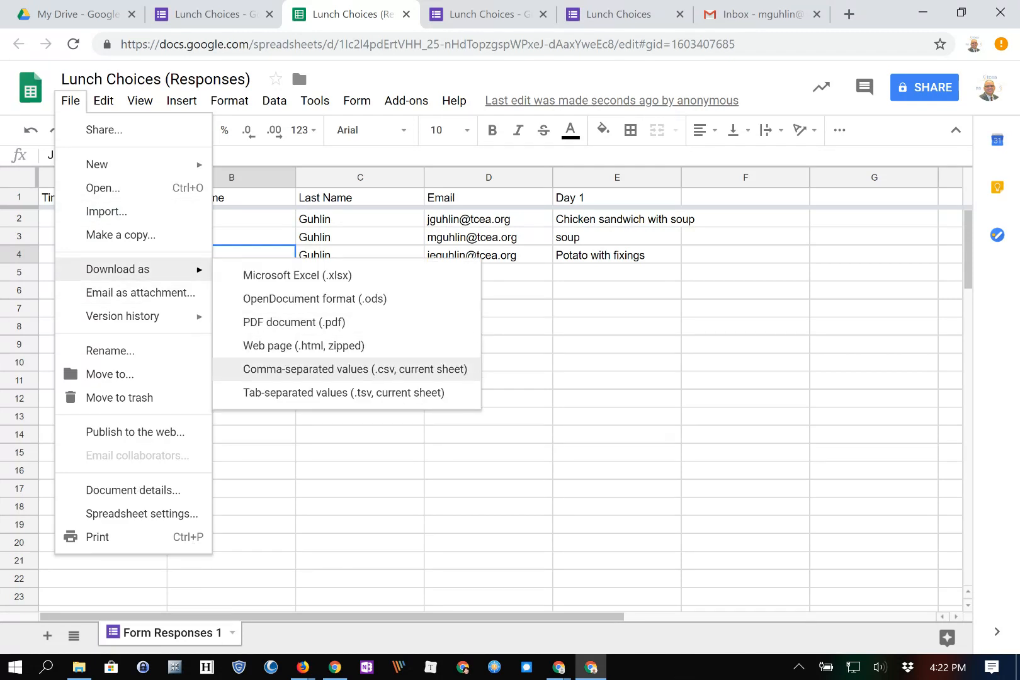
click(484, 14)
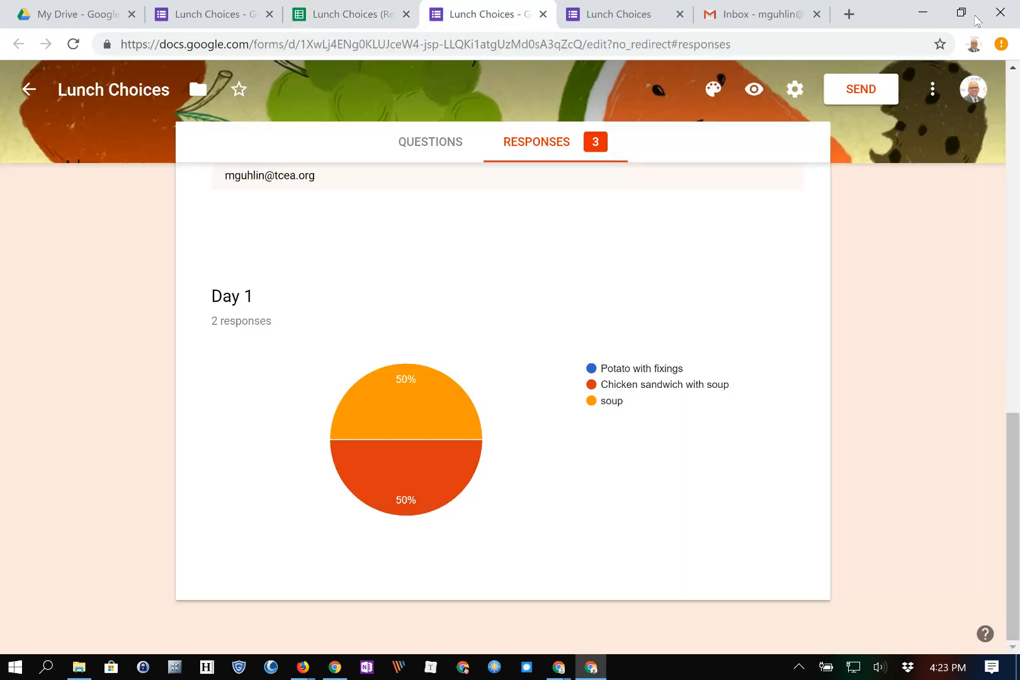
Check the thank-you page, then return to the Lunch Choices summary showing 3 responses.
click(604, 14)
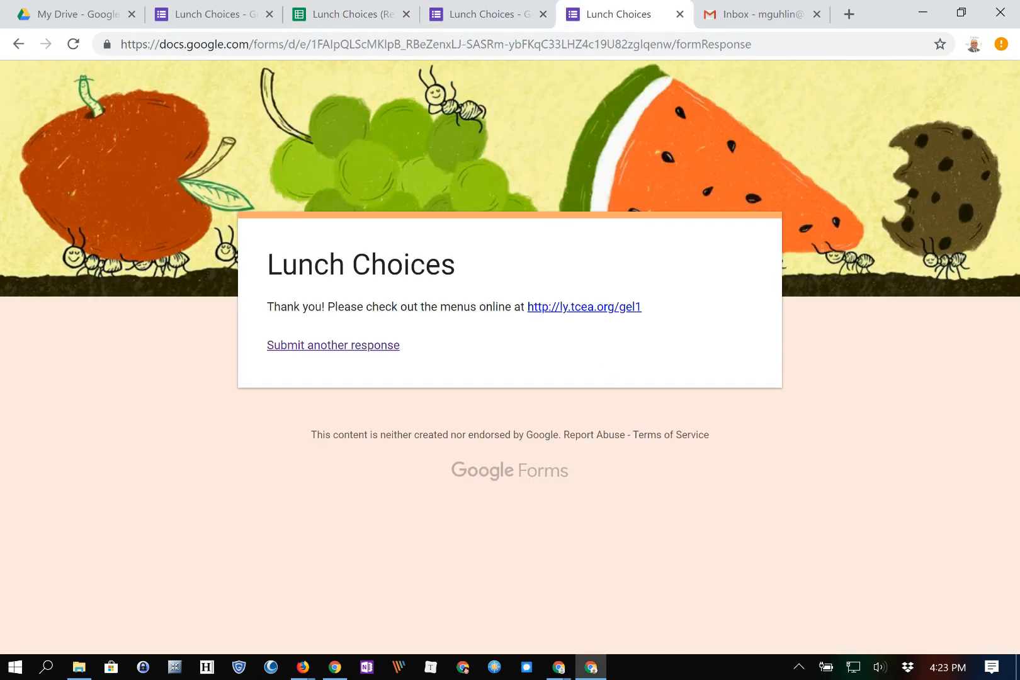
click(214, 14)
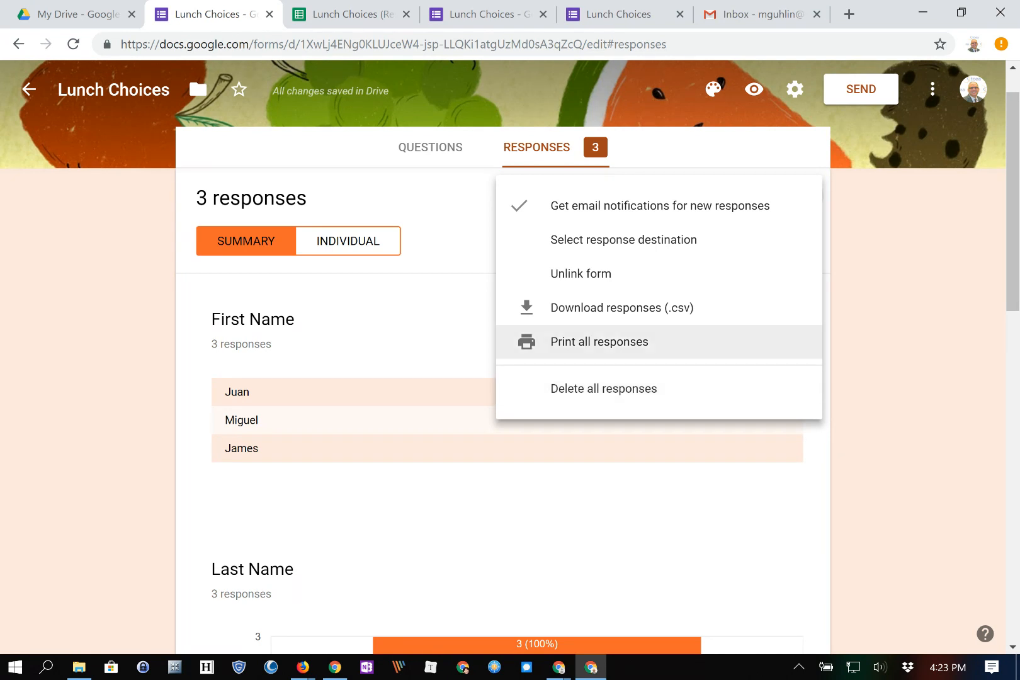
Print all responses, review the three-page preview, then close it.
click(598, 341)
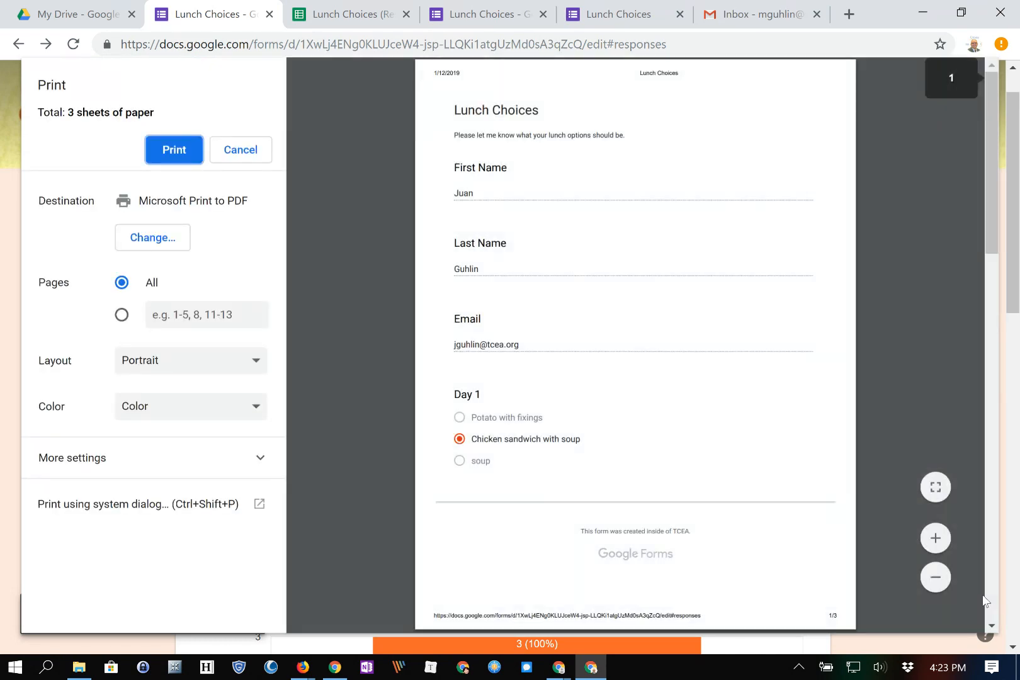
scroll(994, 423, down, 5)
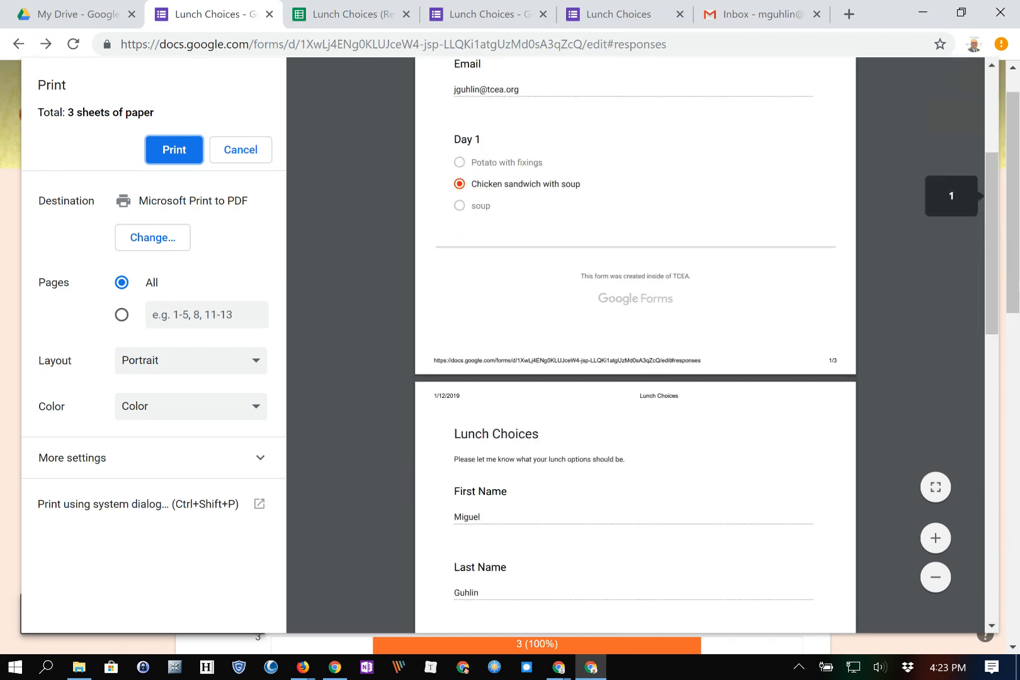
scroll(968, 566, down, 3)
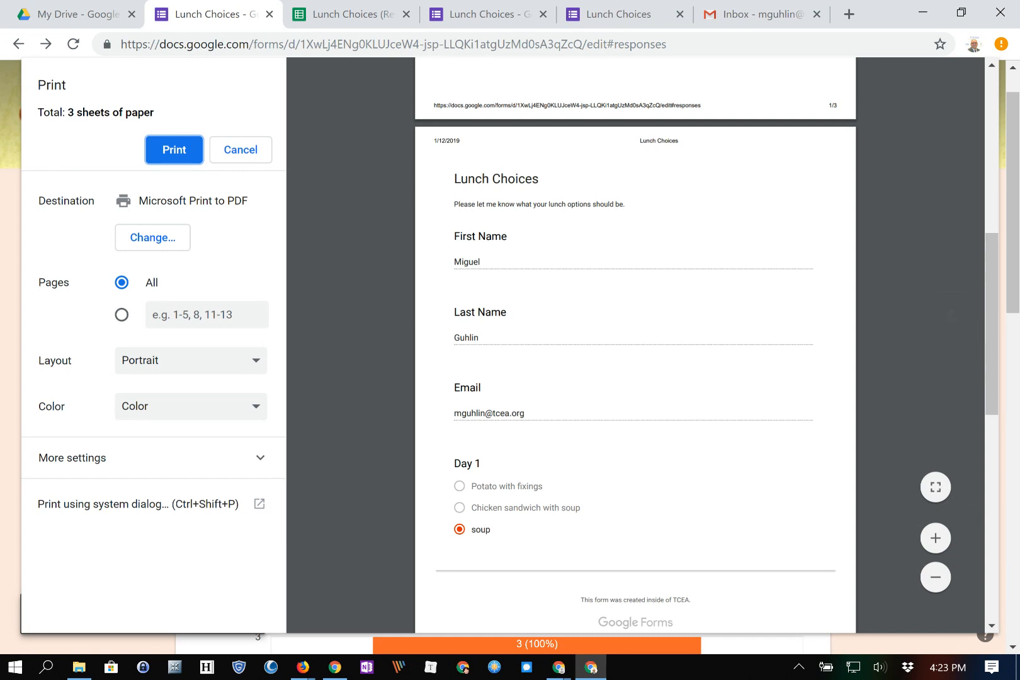
scroll(636, 345, down, 3)
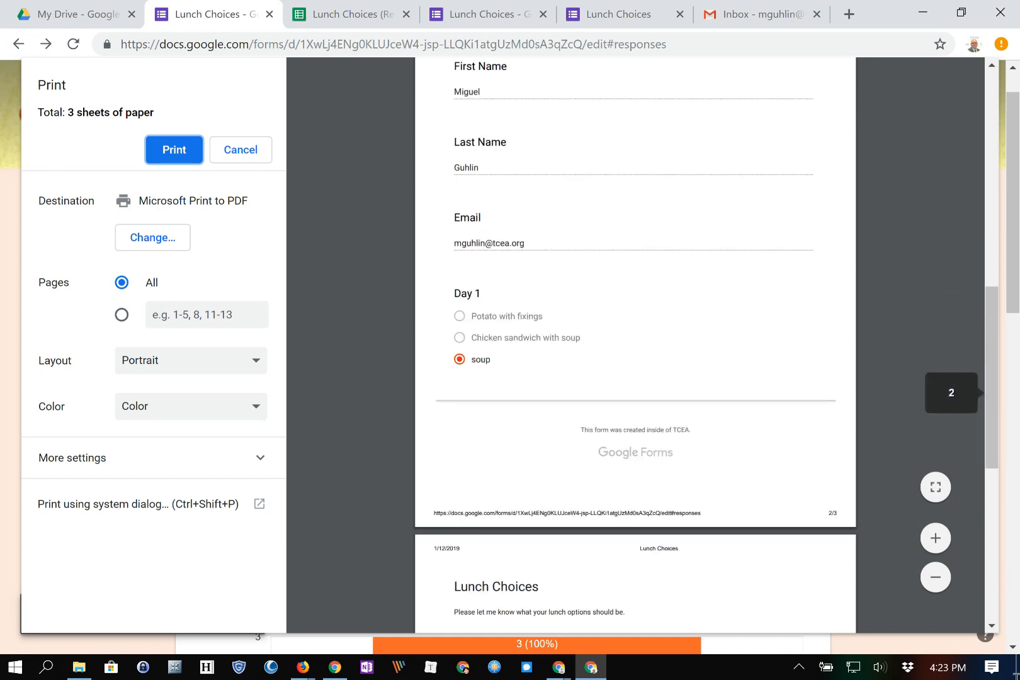
scroll(635, 345, down, 7)
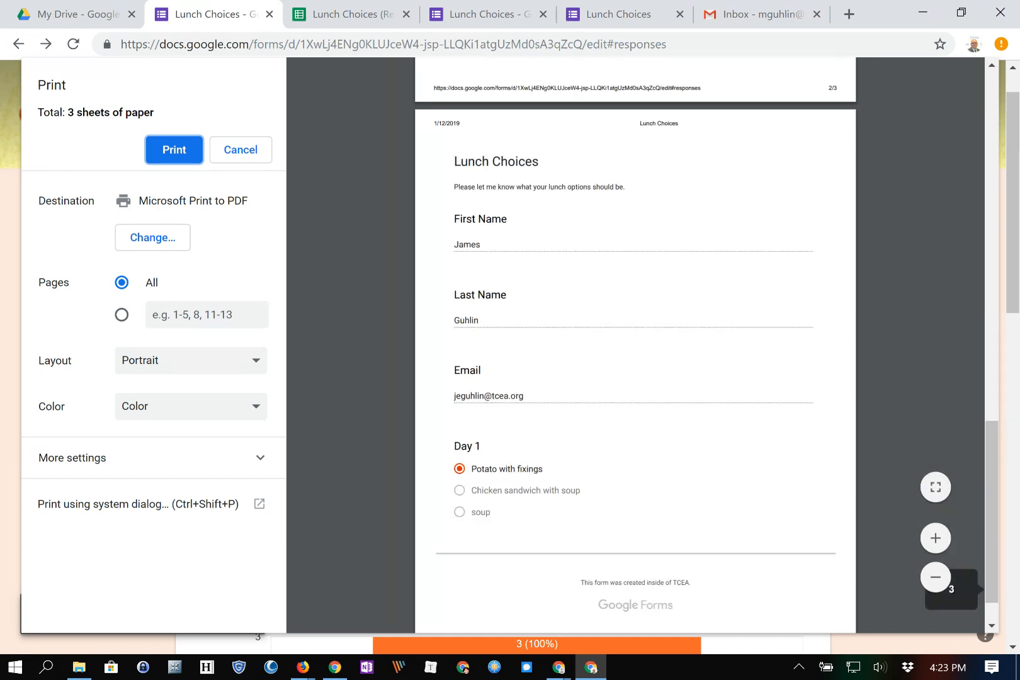
scroll(634, 345, down, 1)
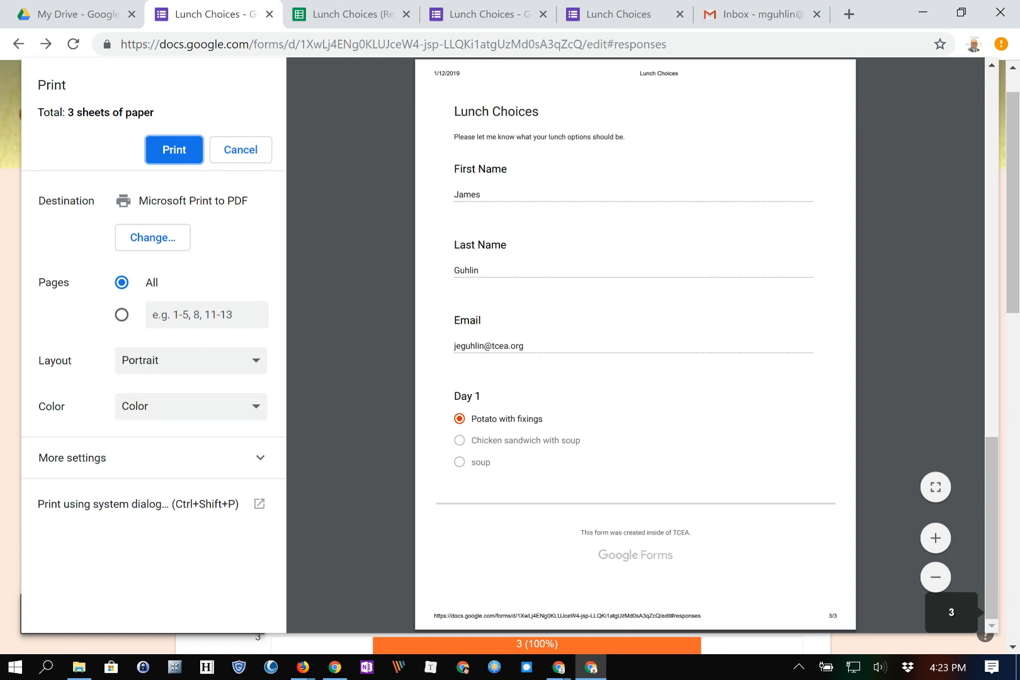
scroll(634, 345, up, 14)
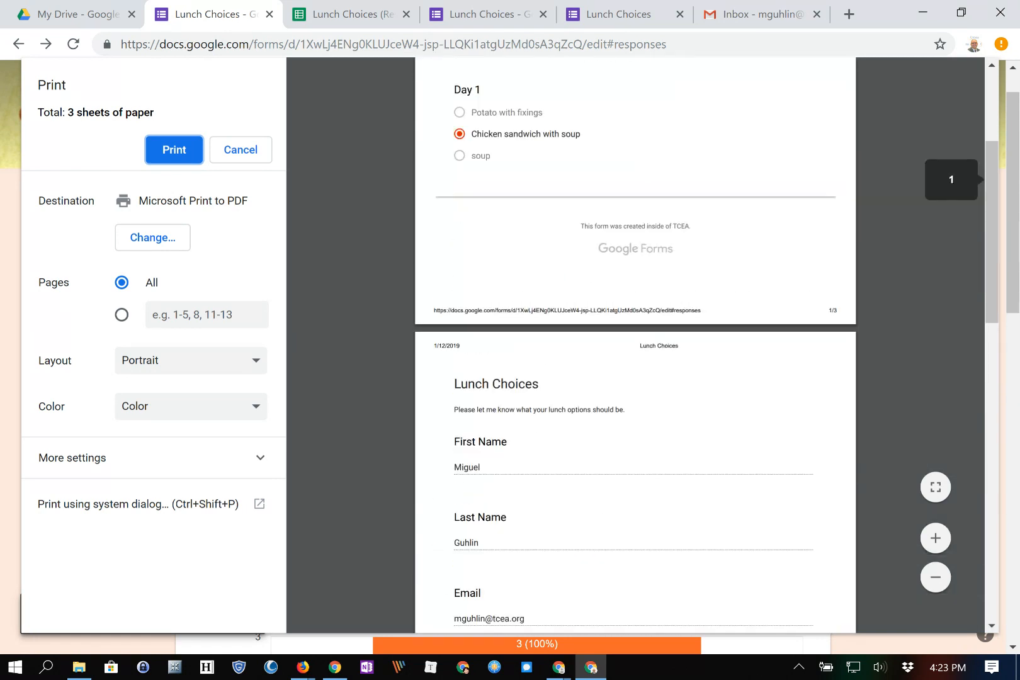
scroll(634, 345, up, 5)
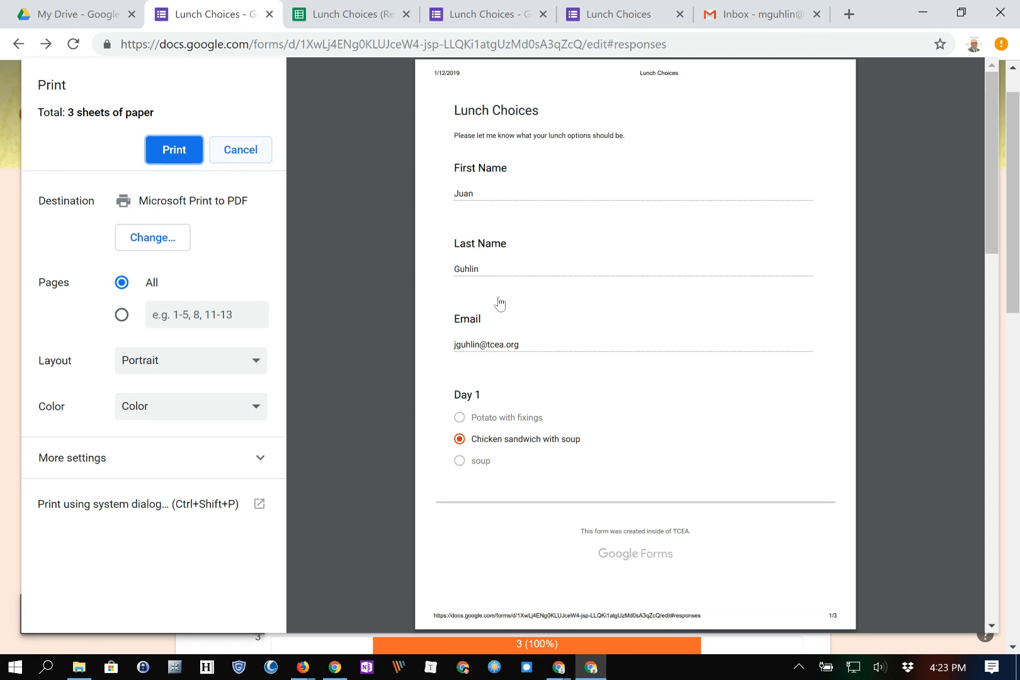
key(Return)
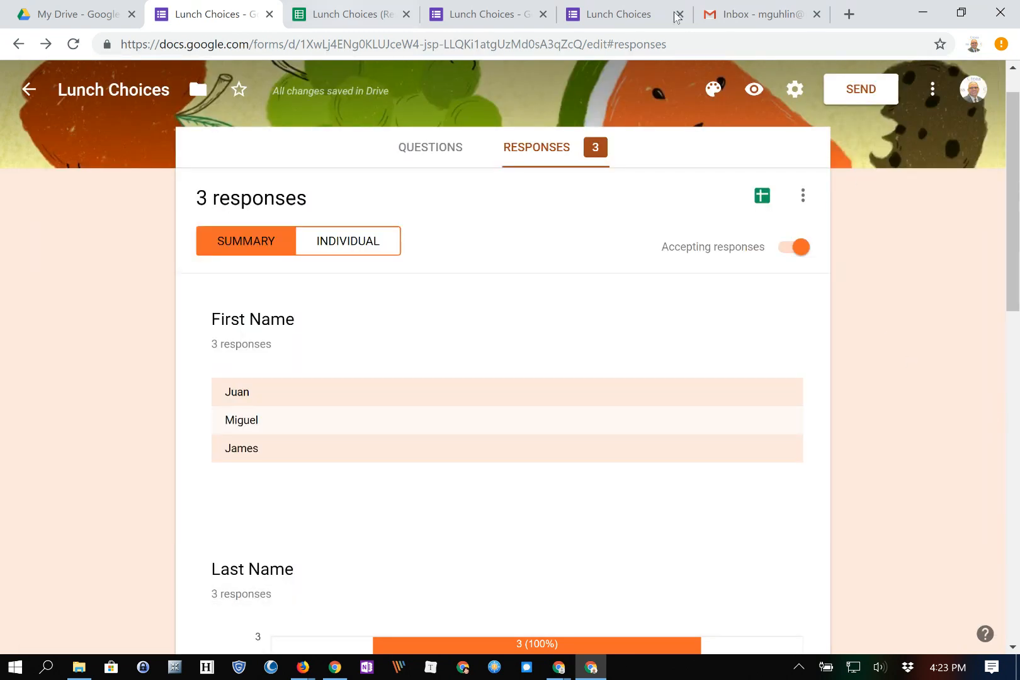
Browse the Add-ons menu in the responses spreadsheet, then switch to the Lunch Choices thank-you page.
key(ctrl+Tab)
key(alt+n)
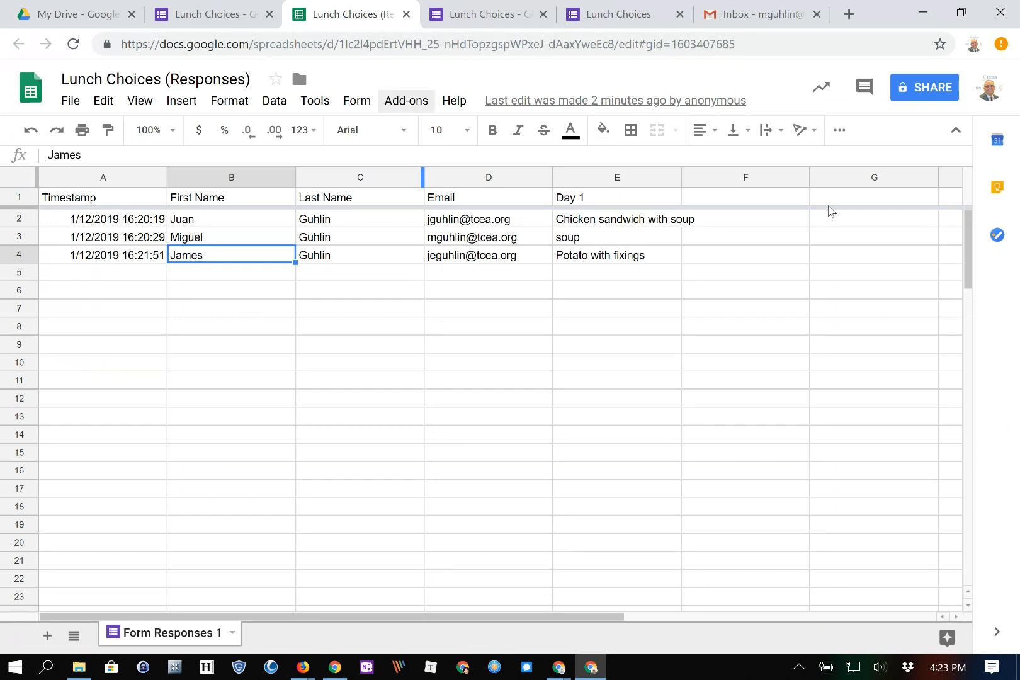
key(Down)
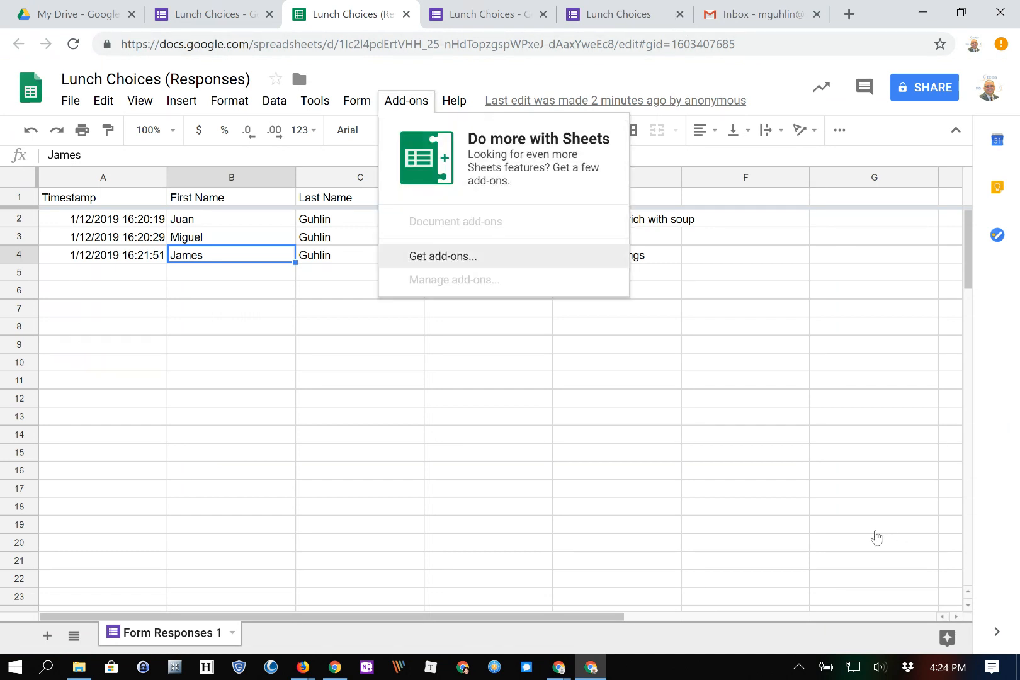
key(Up)
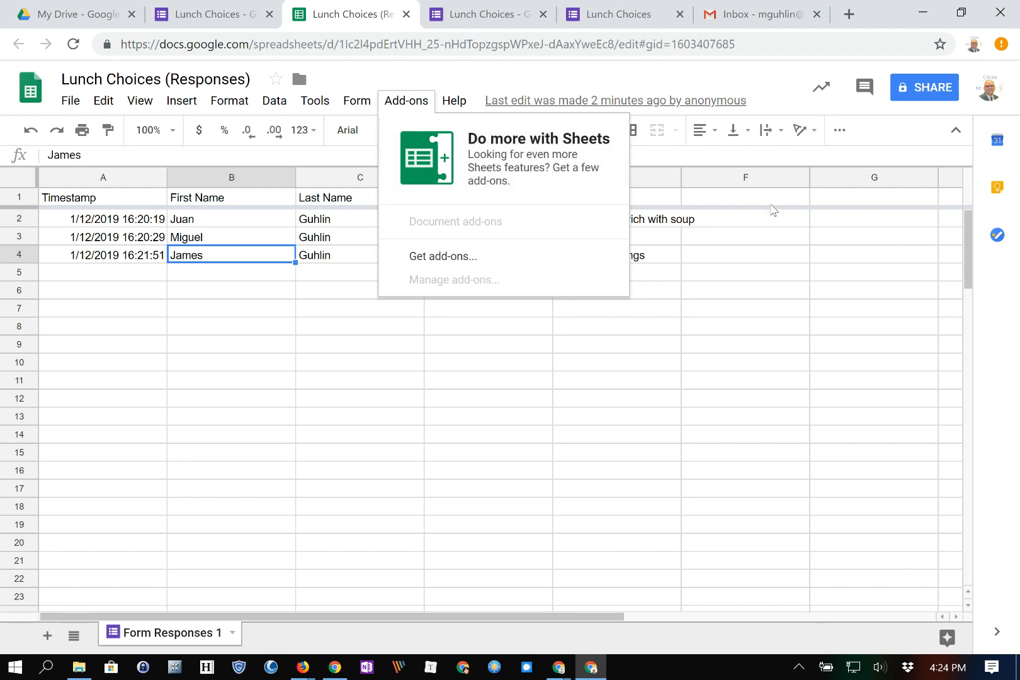
click(616, 13)
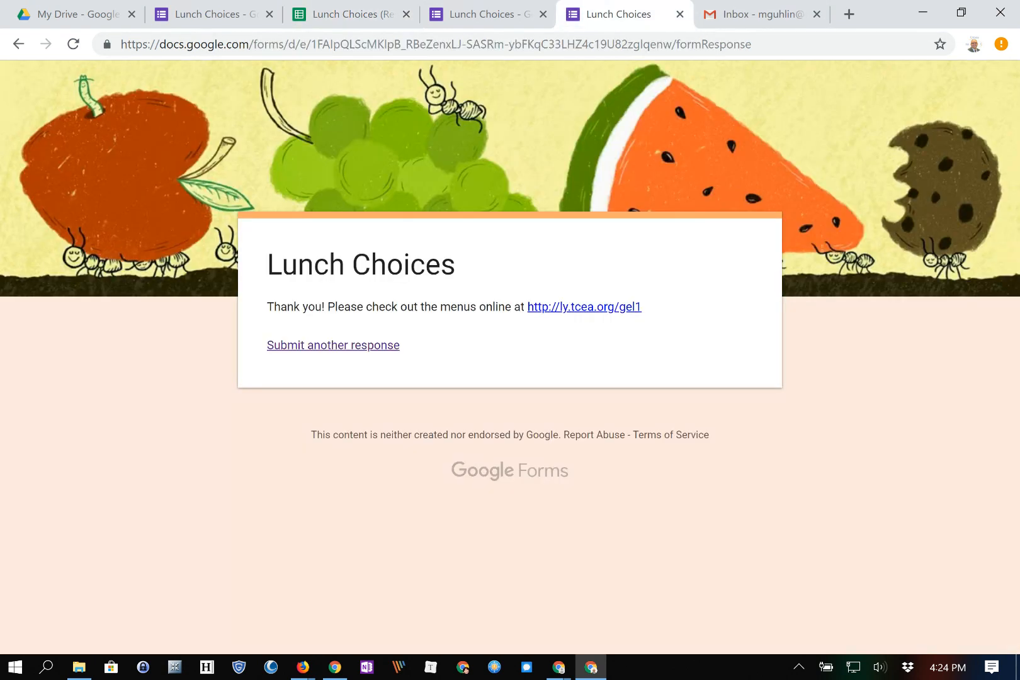
Close the thank-you, Gmail, form editor and spreadsheet tabs so only My Drive remains.
click(679, 14)
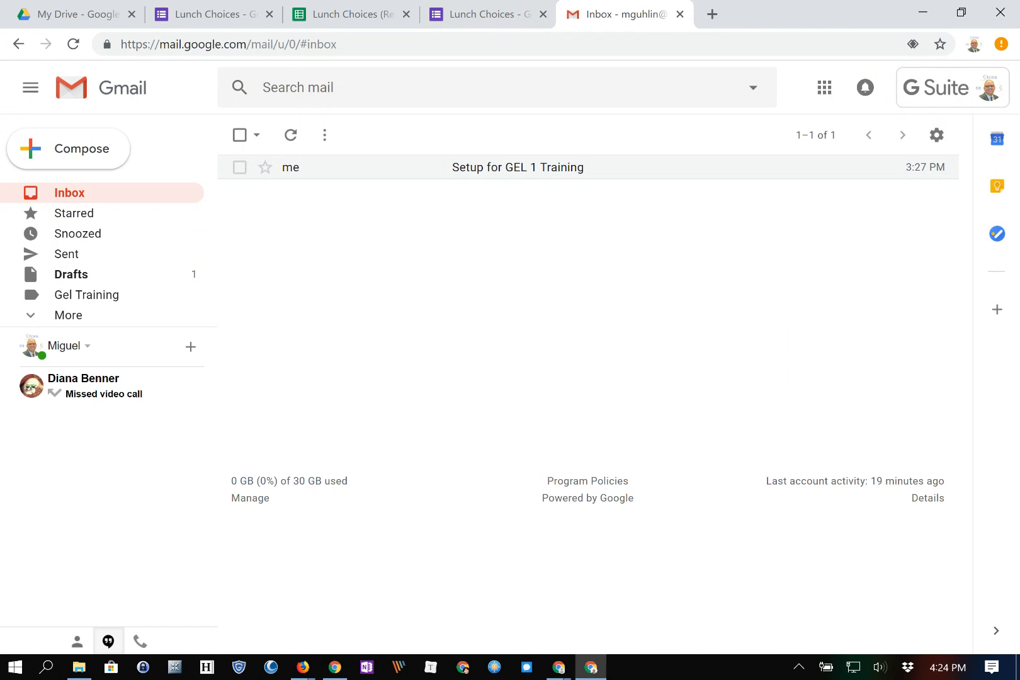
click(680, 14)
click(680, 14)
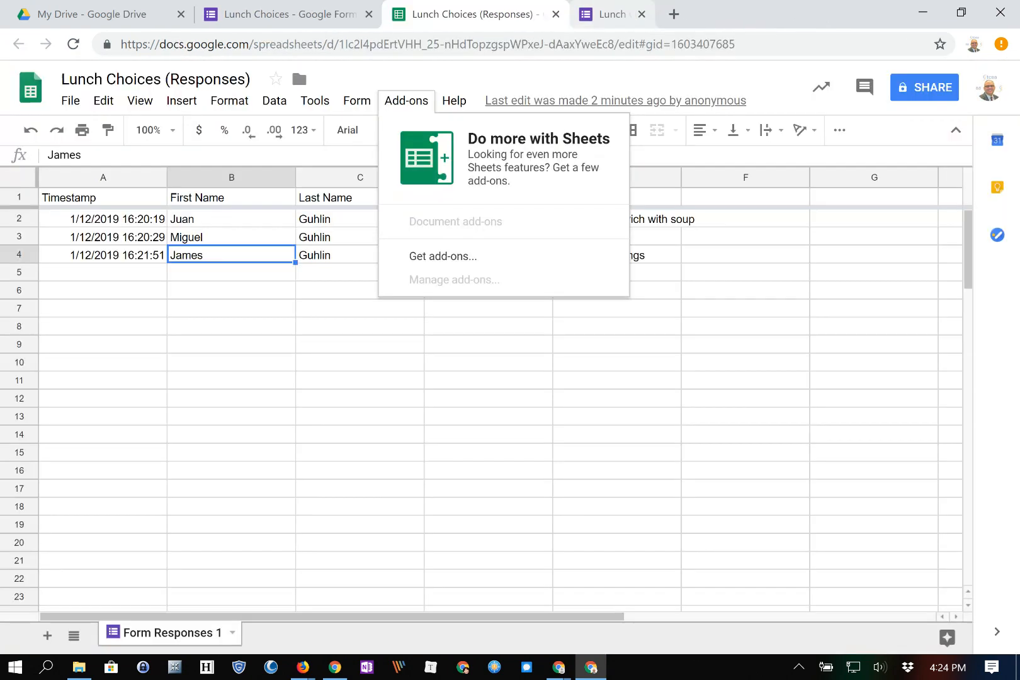
click(603, 14)
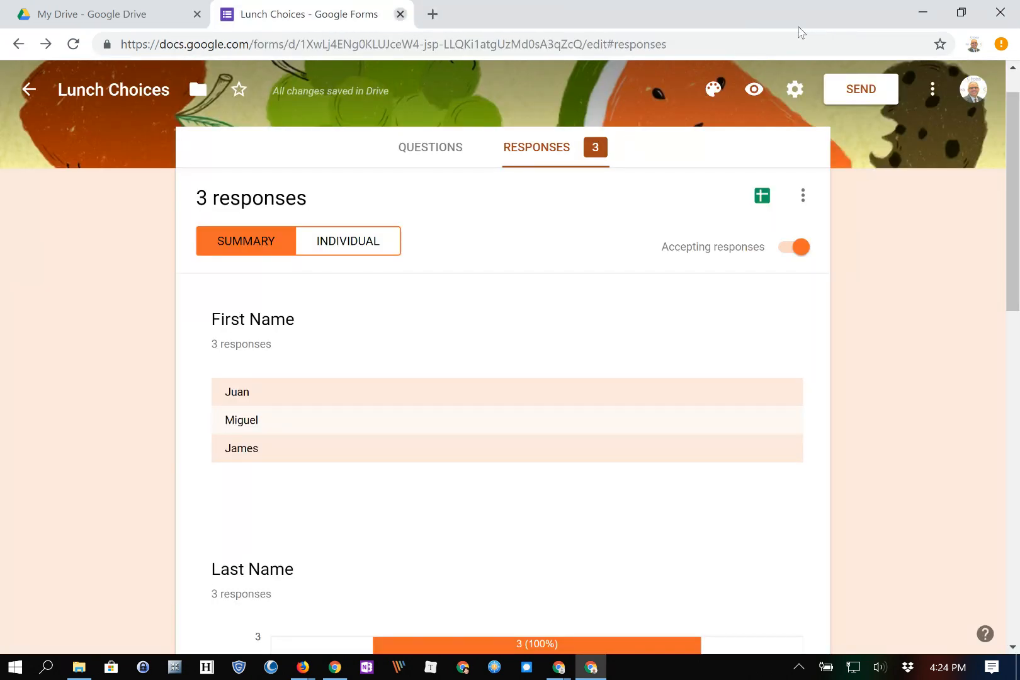
key(ctrl+w)
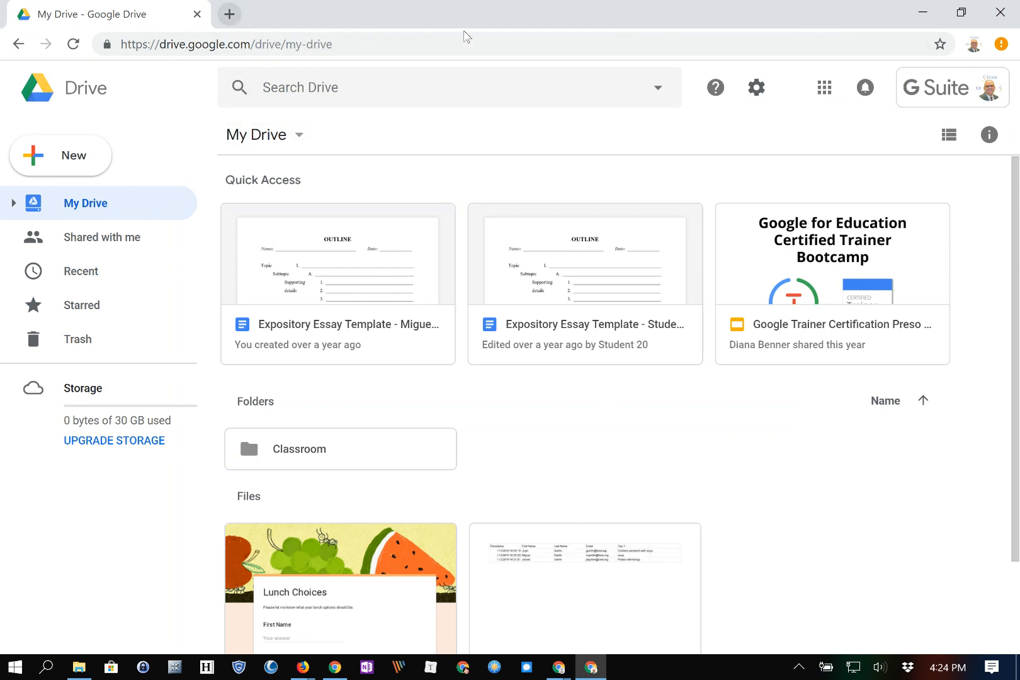
key(ctrl+t)
Go to forms.google.com in the new tab.
text(form)
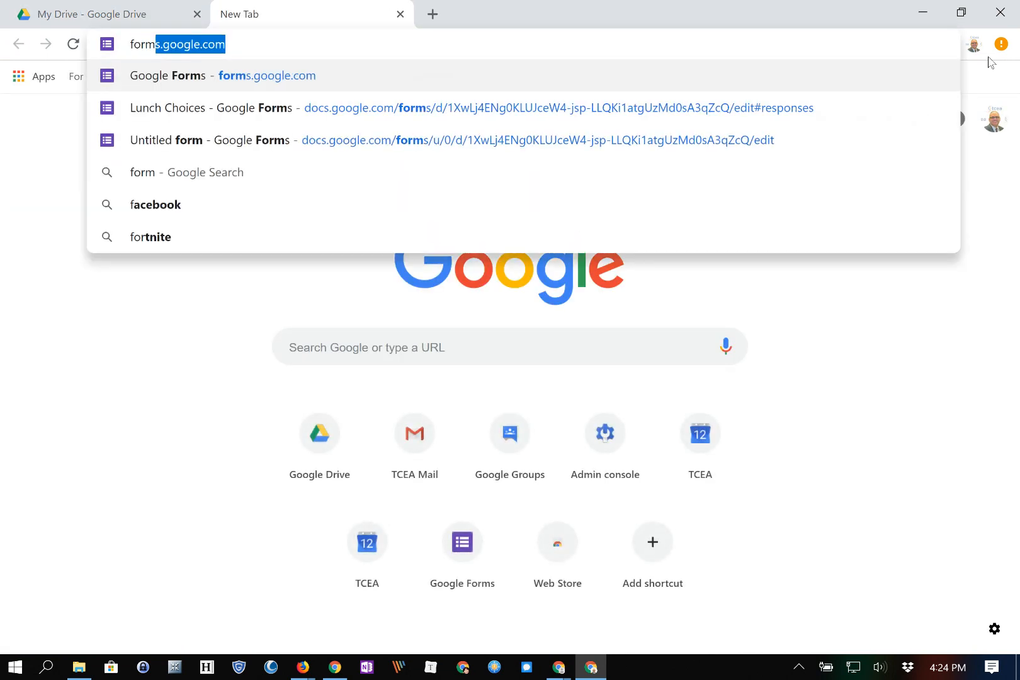
key(Return)
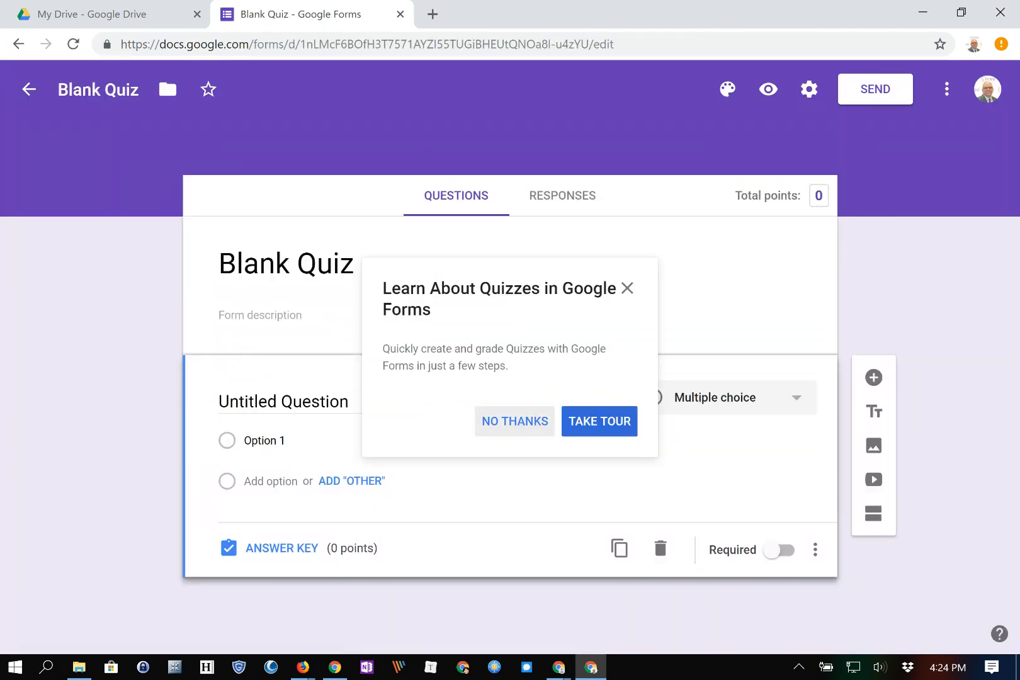
Skip the quiz tour and save quiz settings: immediate grade release, missed questions, correct answers and point values shown.
click(515, 421)
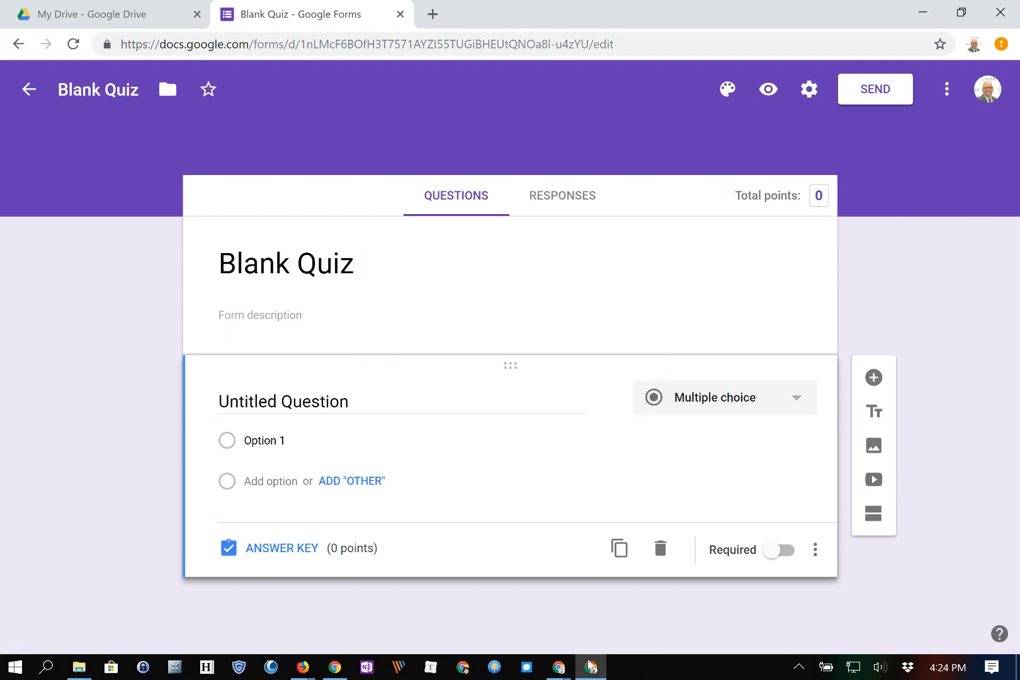
click(809, 89)
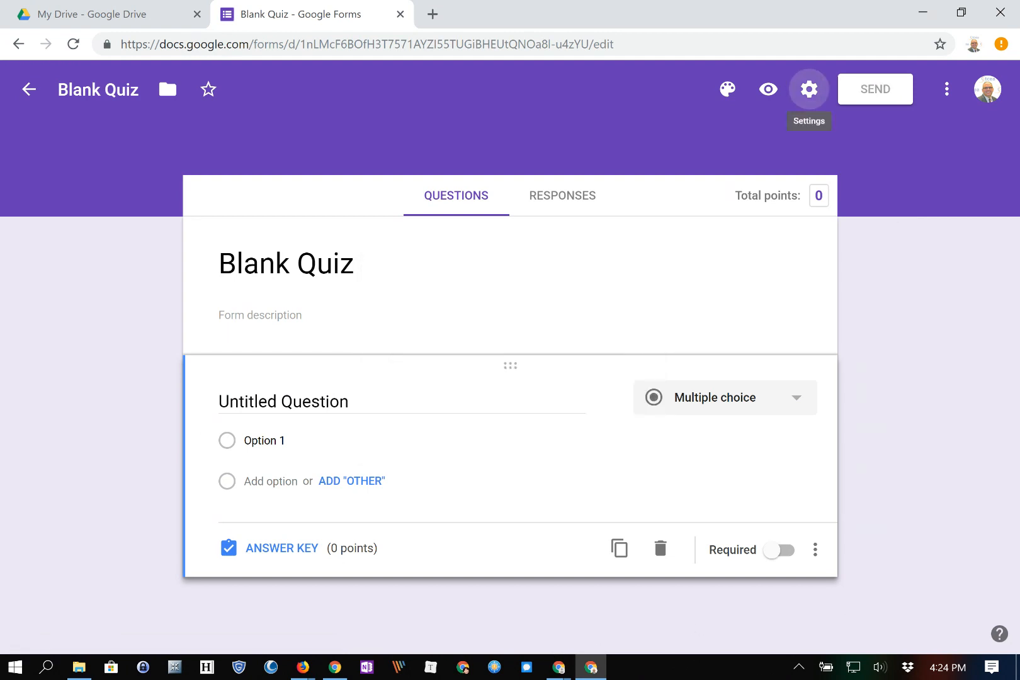
click(521, 175)
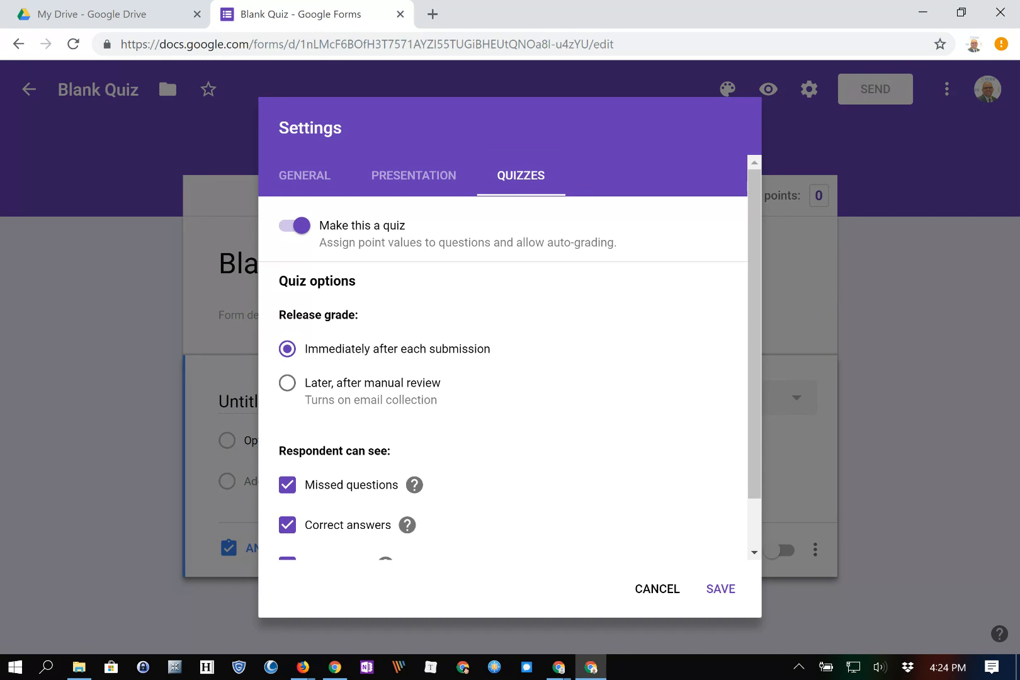
scroll(758, 491, down, 1)
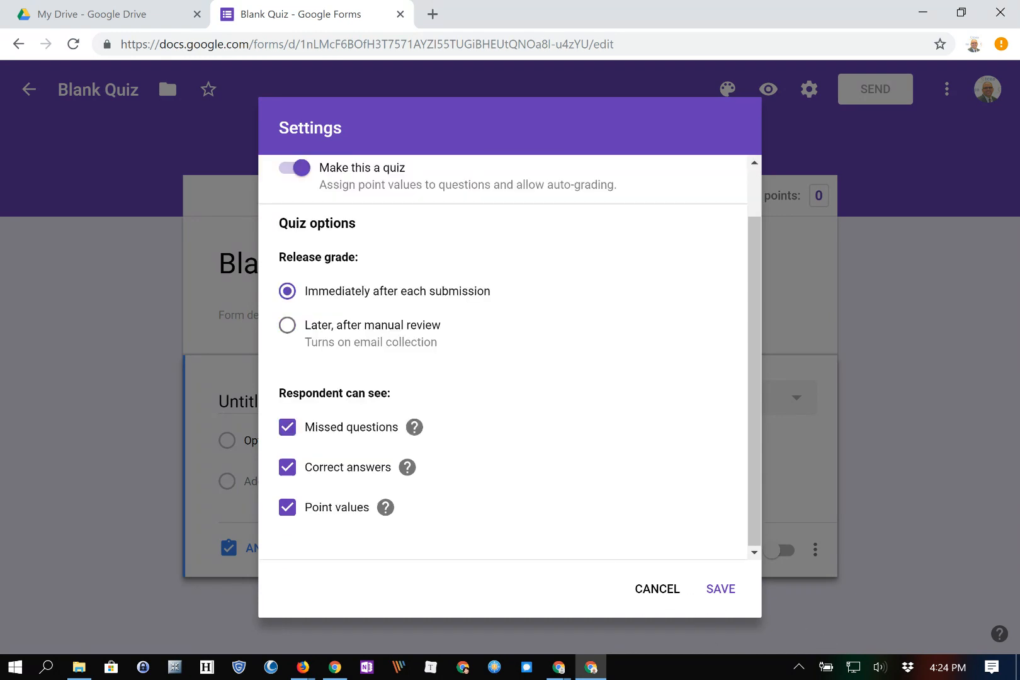
click(720, 589)
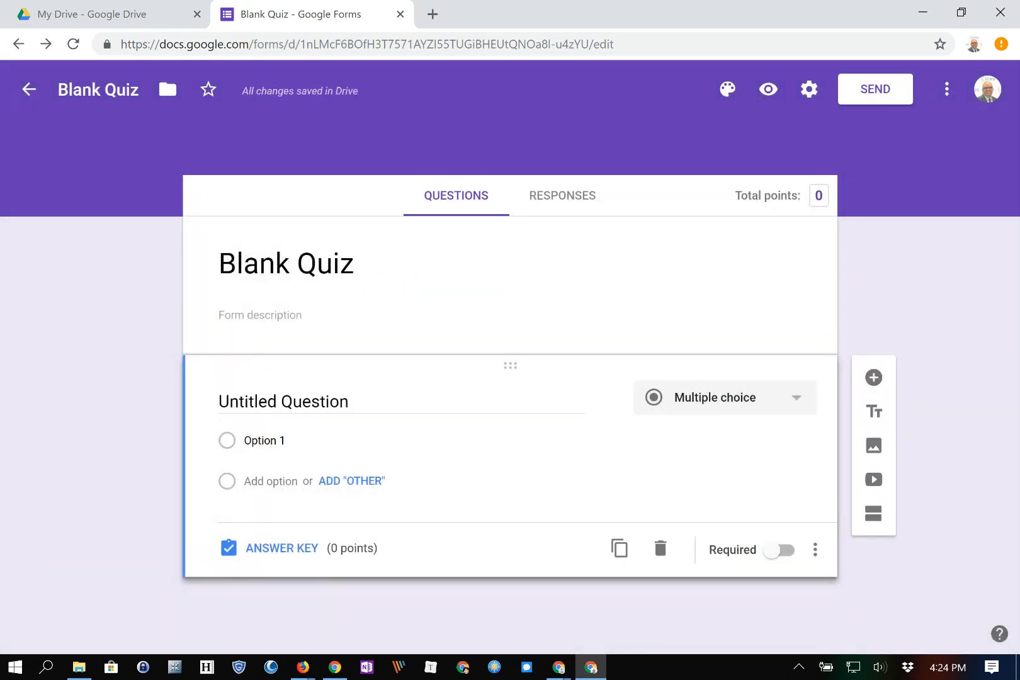
Add answer feedback: 'Tough luck! Try again!' for incorrect and 'Way to go! You are awesome!' for correct.
click(282, 547)
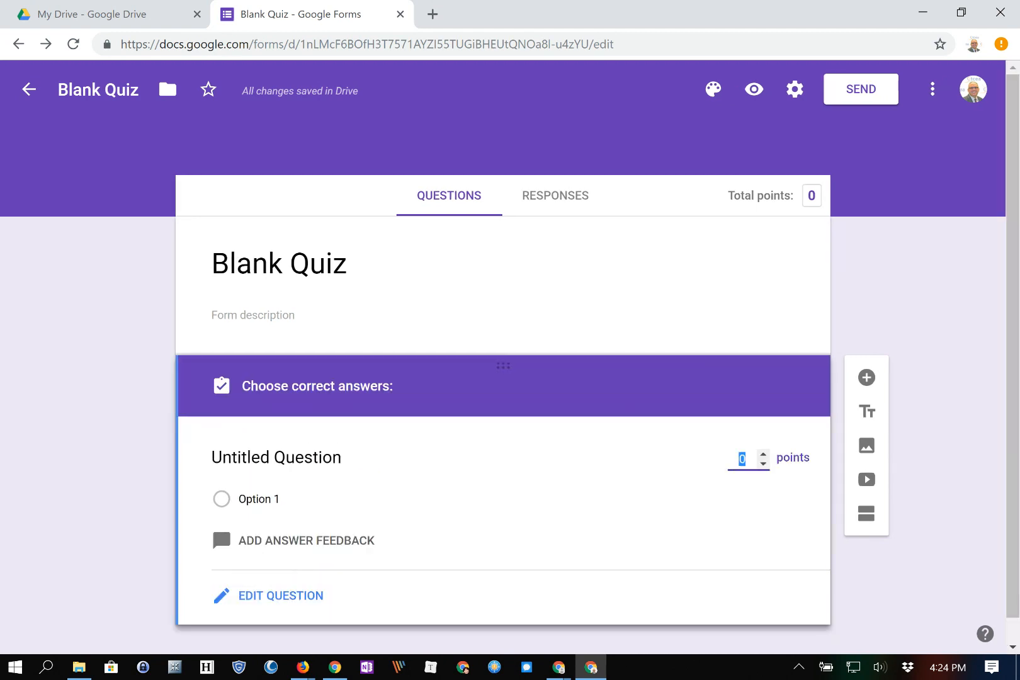
scroll(502, 403, down, 1)
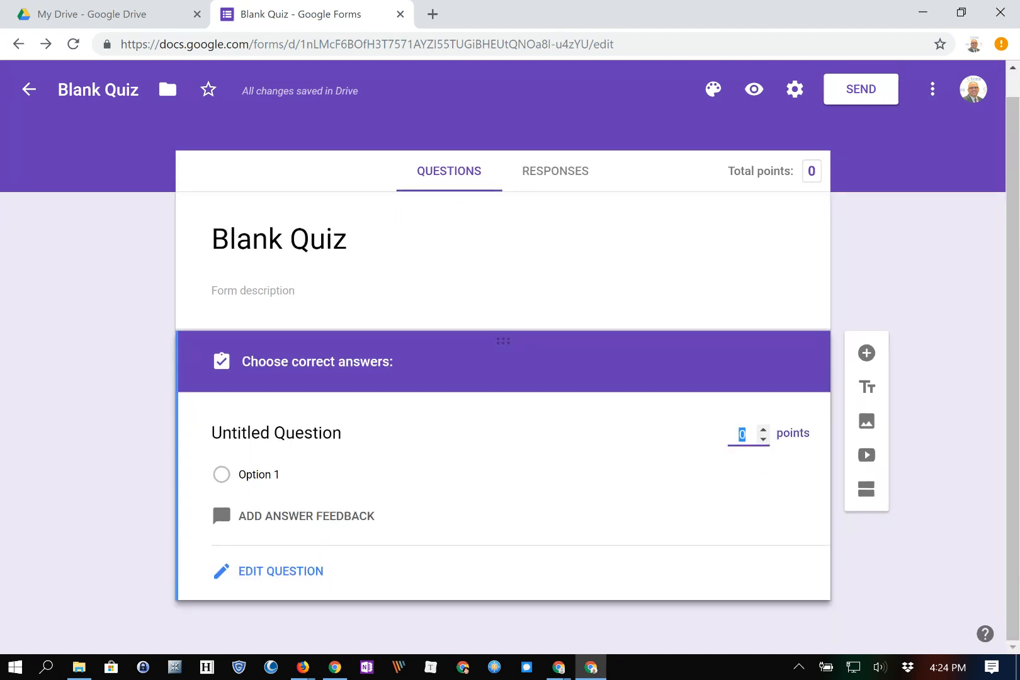
click(222, 475)
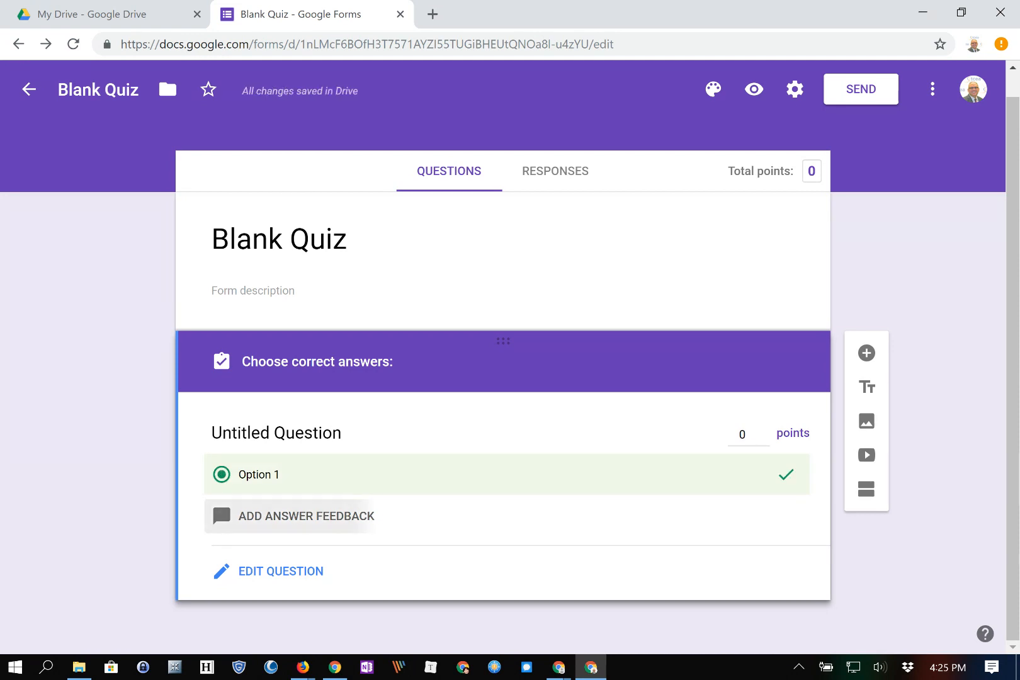
click(296, 516)
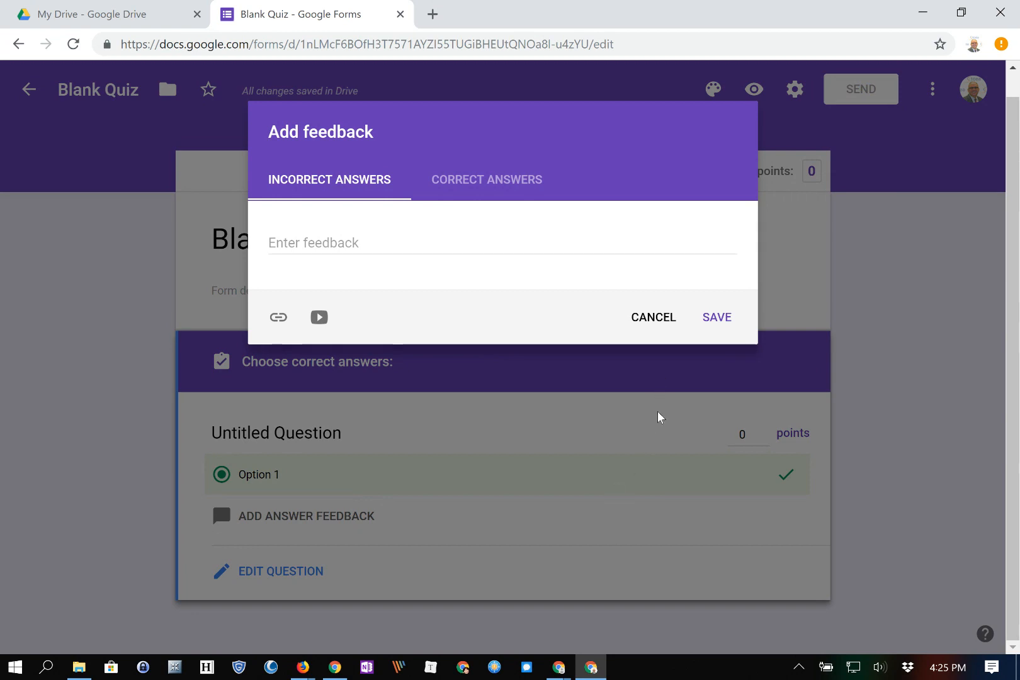
text(T)
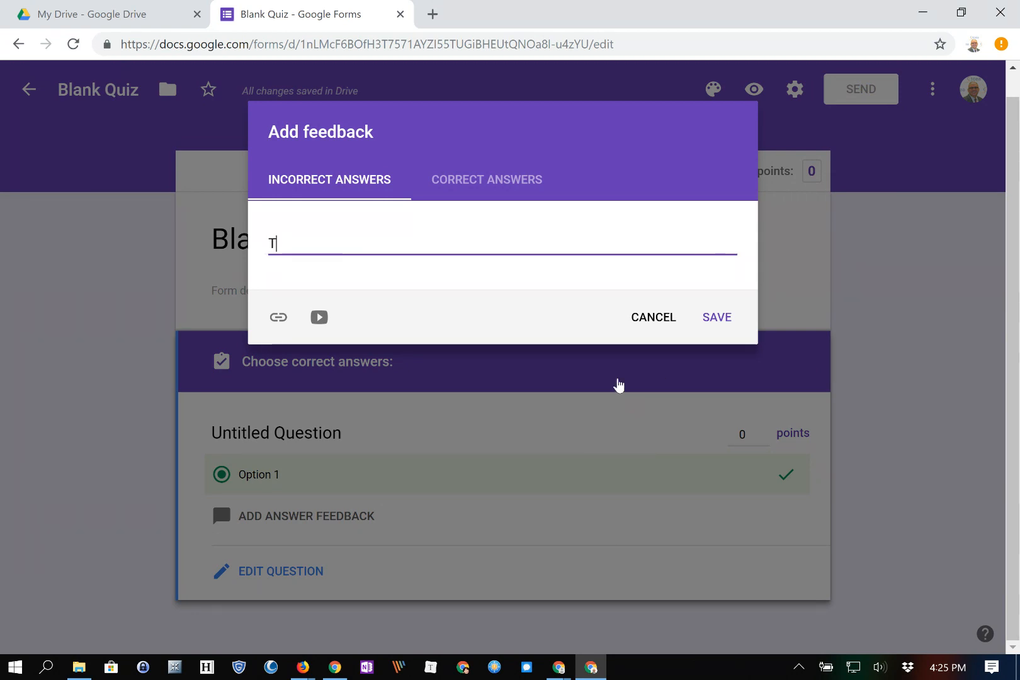
text(ough luck! Try again!)
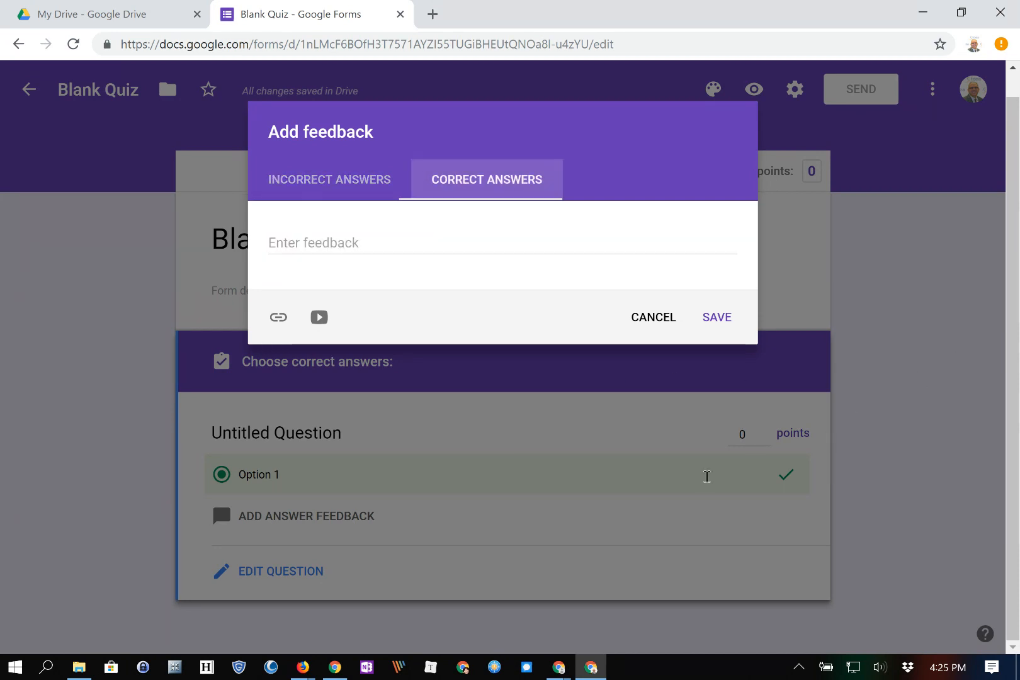
text(Way to go!)
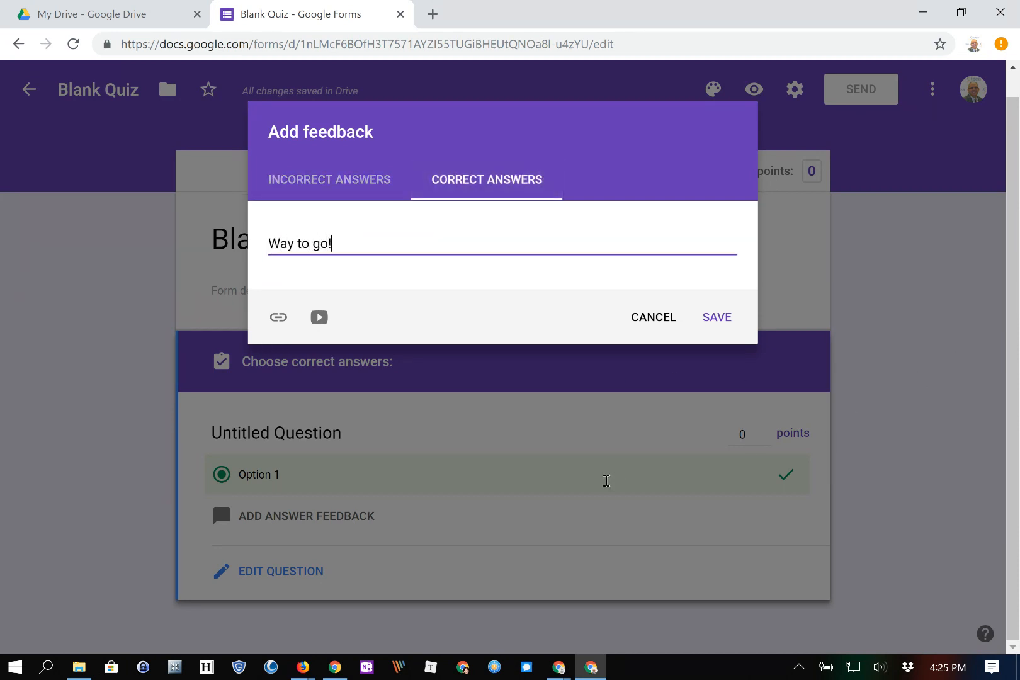
text( You are awesome!)
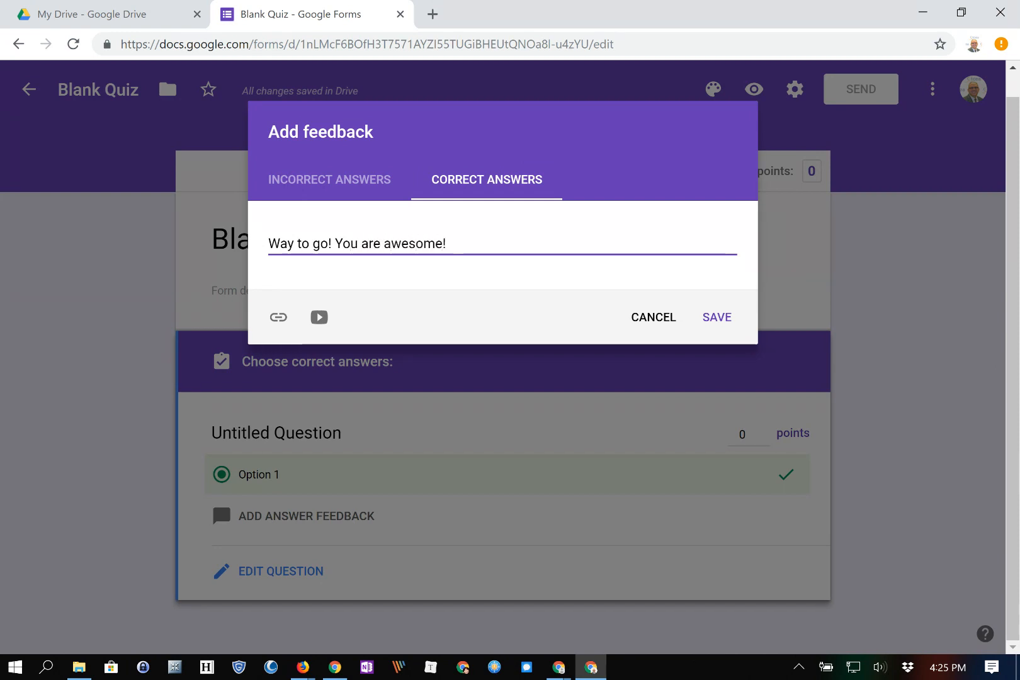
click(716, 317)
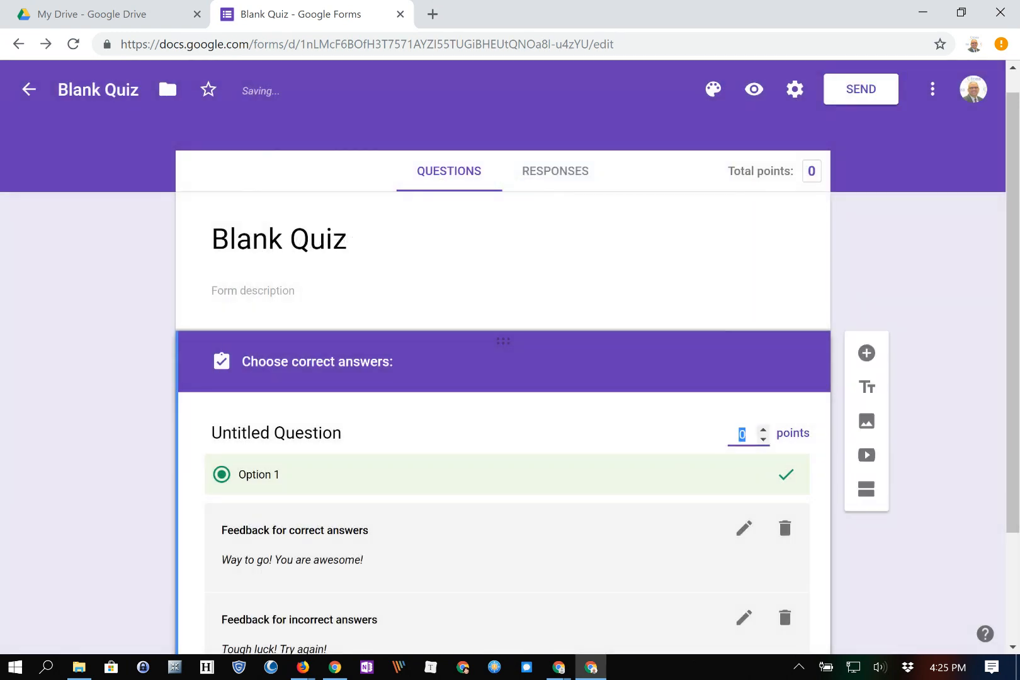
Reopen the answer key and mark Option 1 as the correct answer.
scroll(503, 402, down, 3)
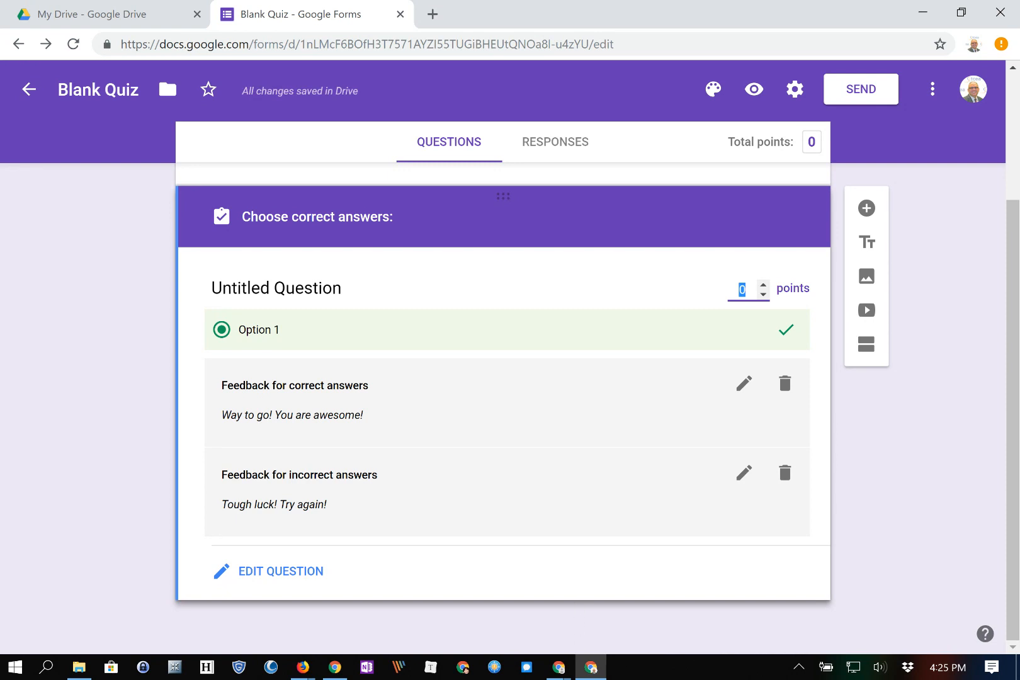
click(305, 328)
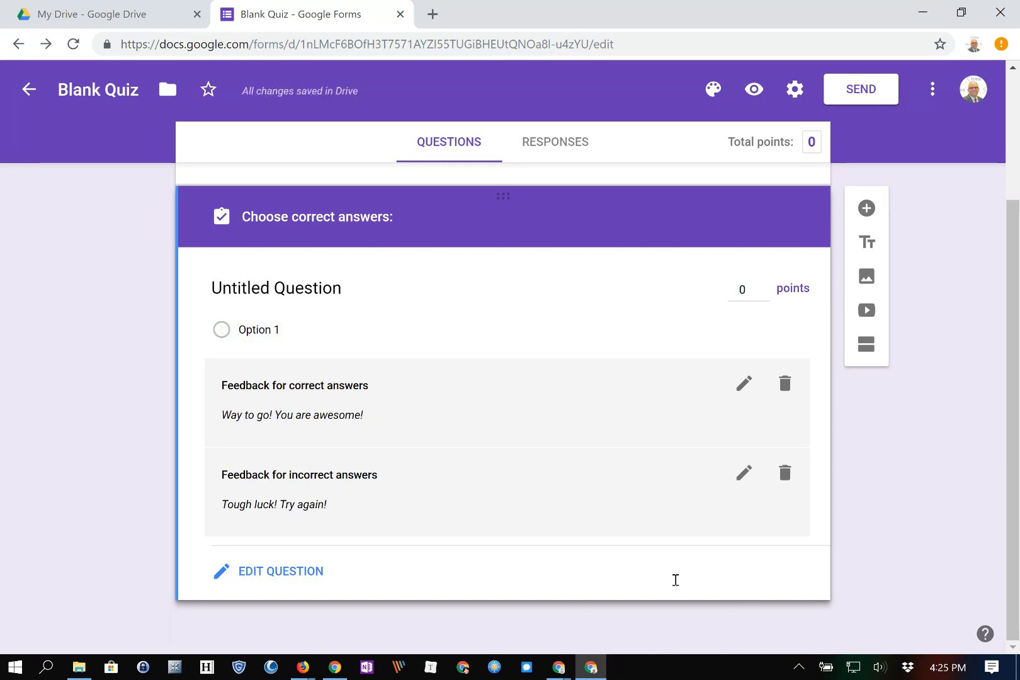
click(281, 571)
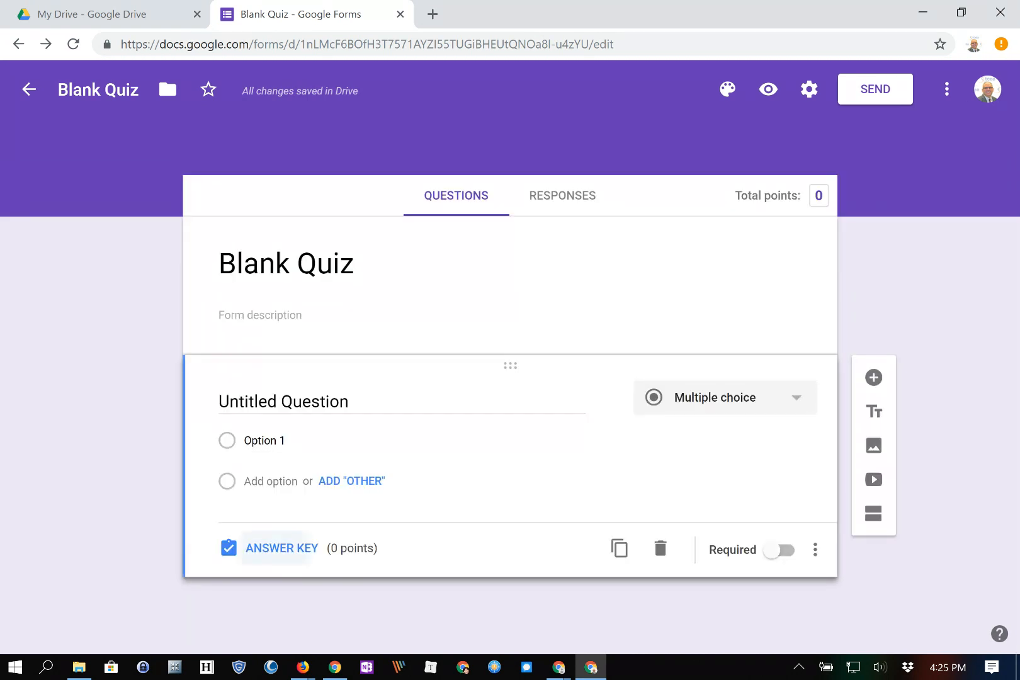
click(282, 548)
scroll(504, 434, down, 3)
click(556, 564)
click(258, 328)
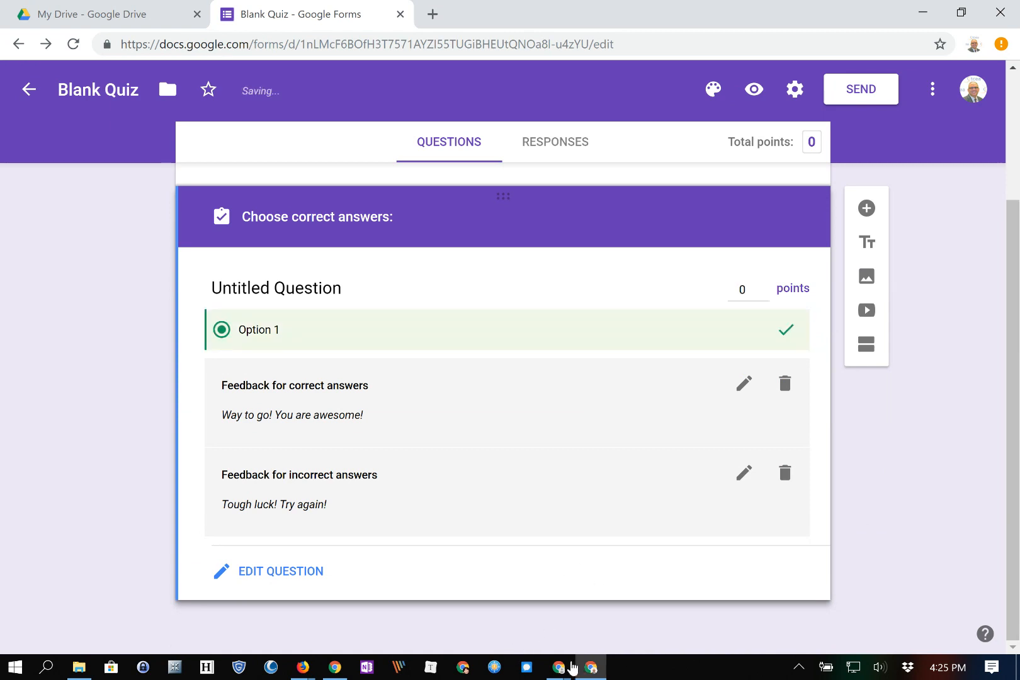
click(284, 332)
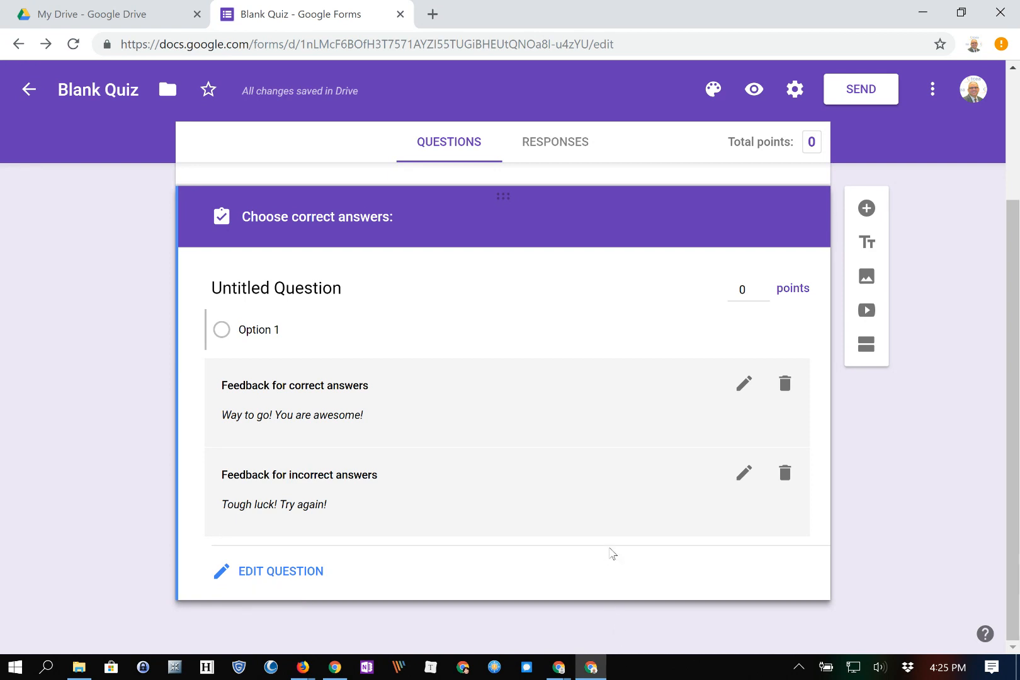
Replace the question title with 'Who was the 45th president of the USA?'.
click(280, 571)
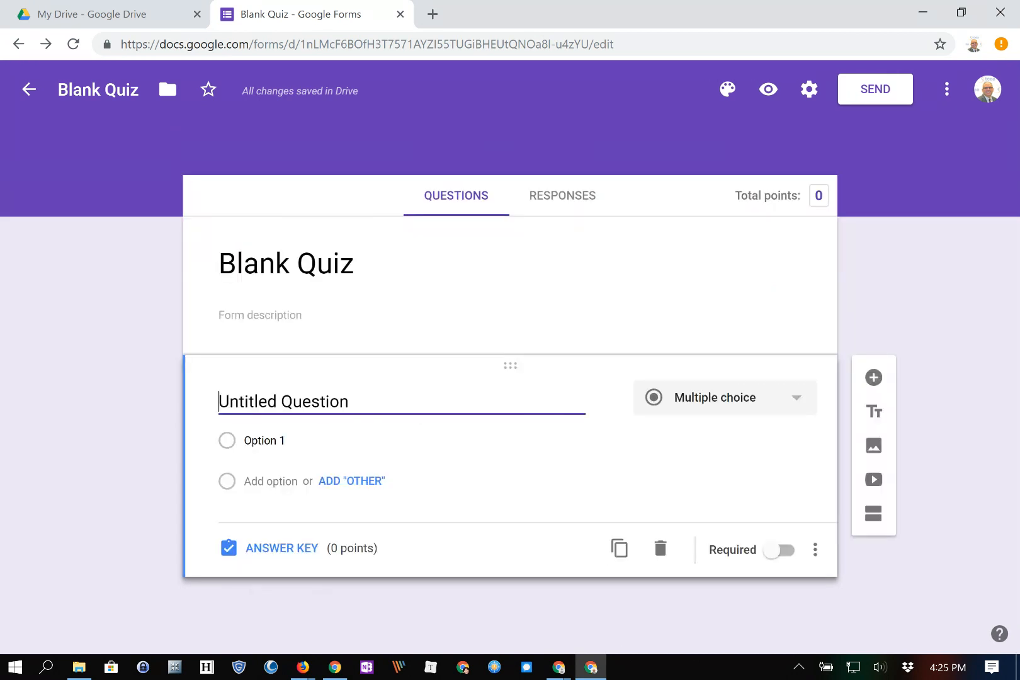
drag(349, 402, 211, 403)
text(Who was the )
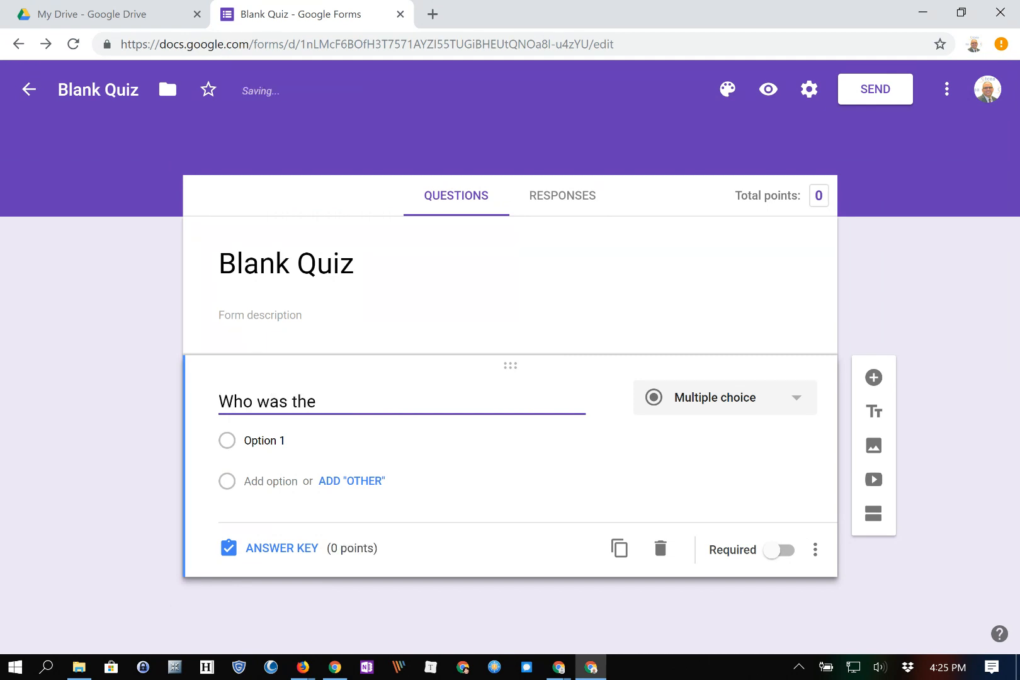
text(45th pre)
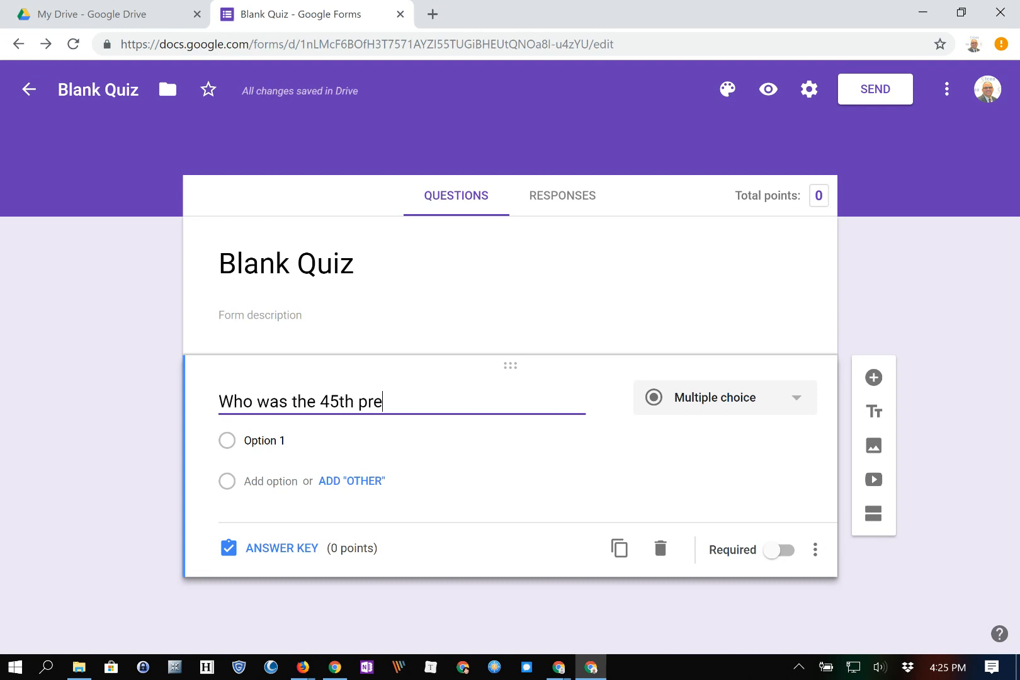
text(sident of the USA?)
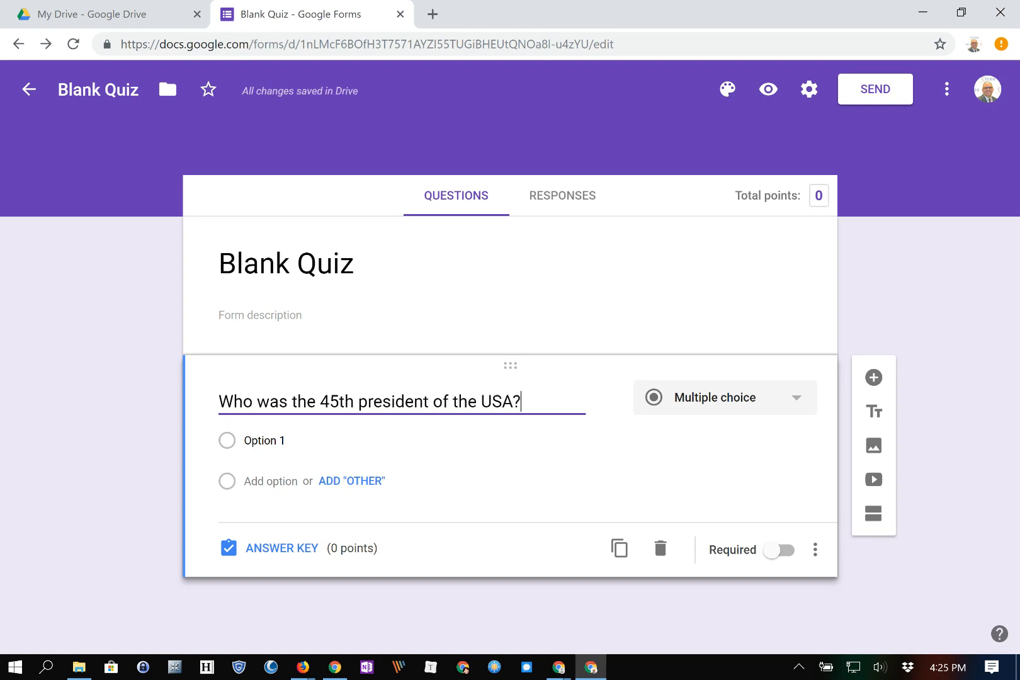
key(Return)
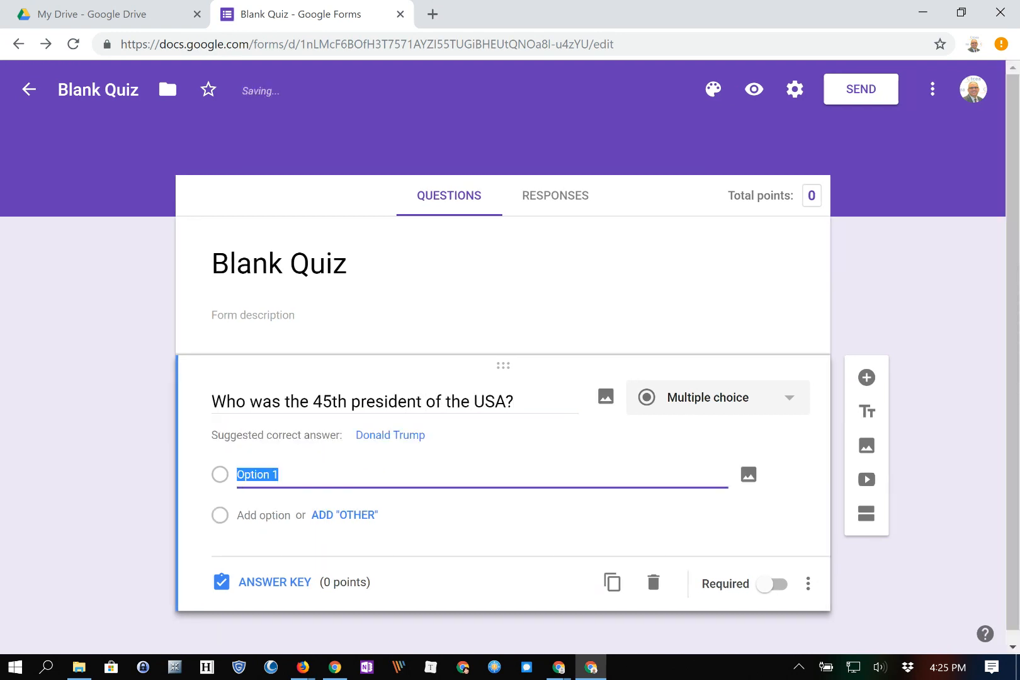
Enter the answer options Clinton, Obama, Bush and Trump.
text(Clinton)
key(Tab)
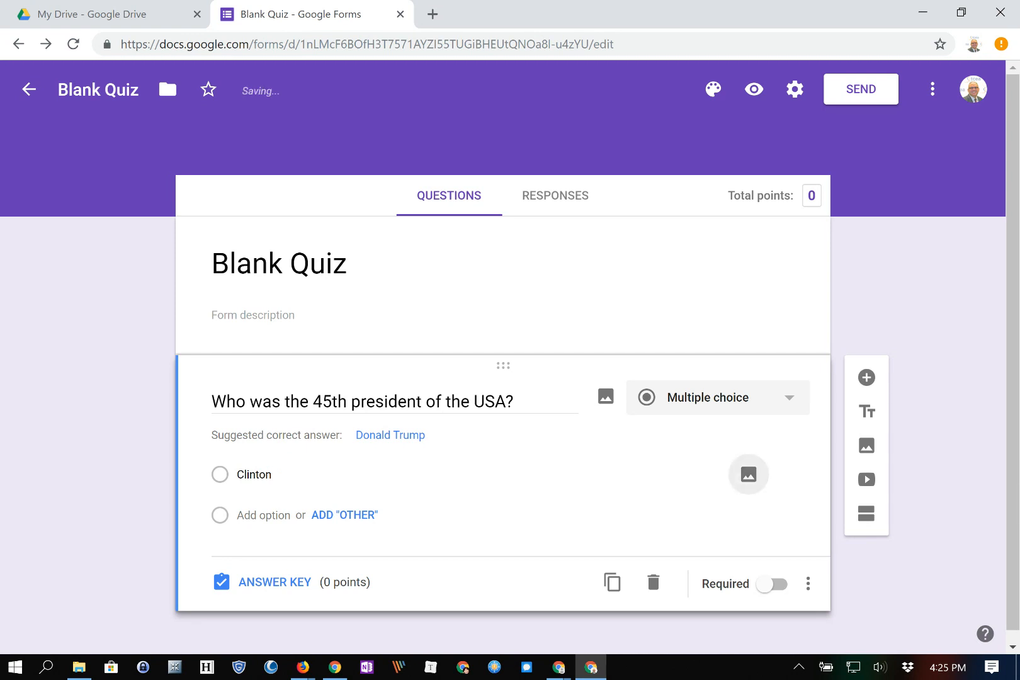
key(Tab)
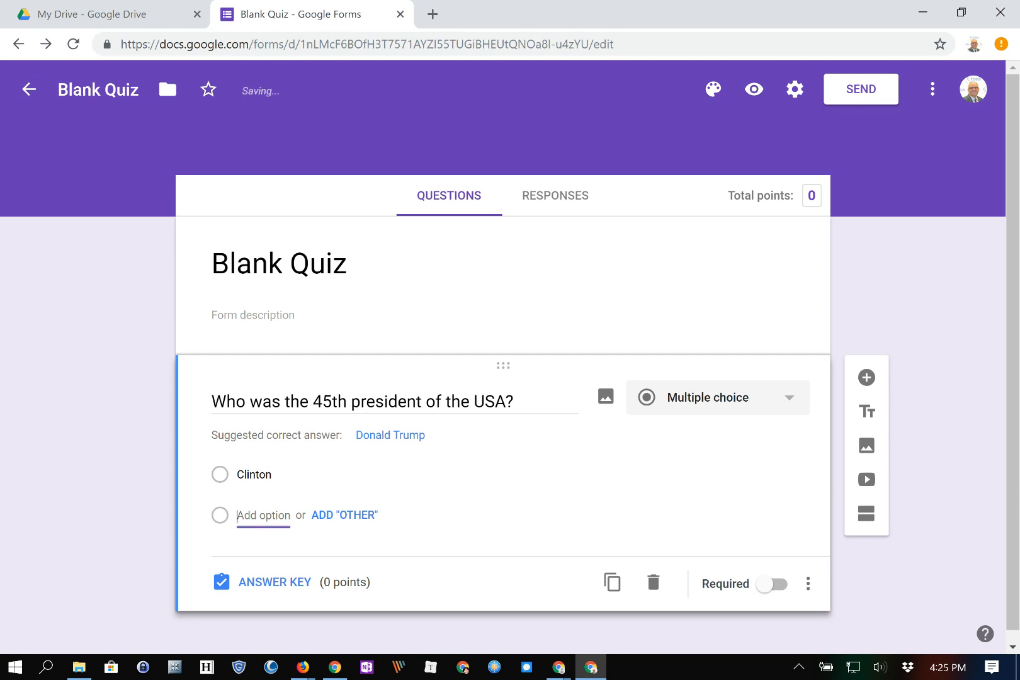
text(Obama)
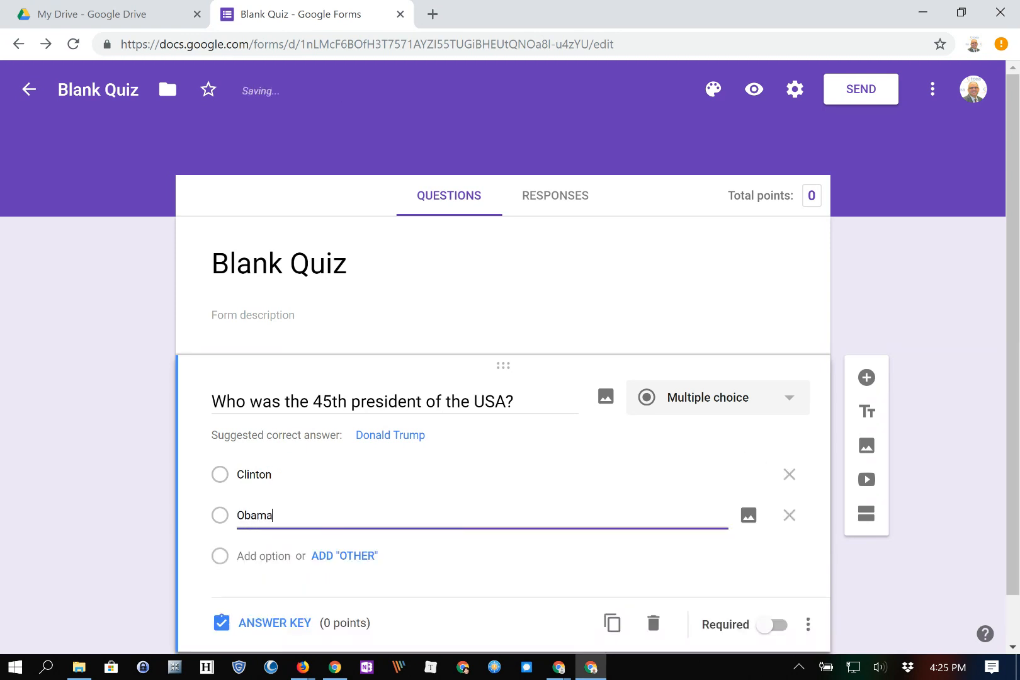
key(Tab)
key(Tab)
key(Tab)
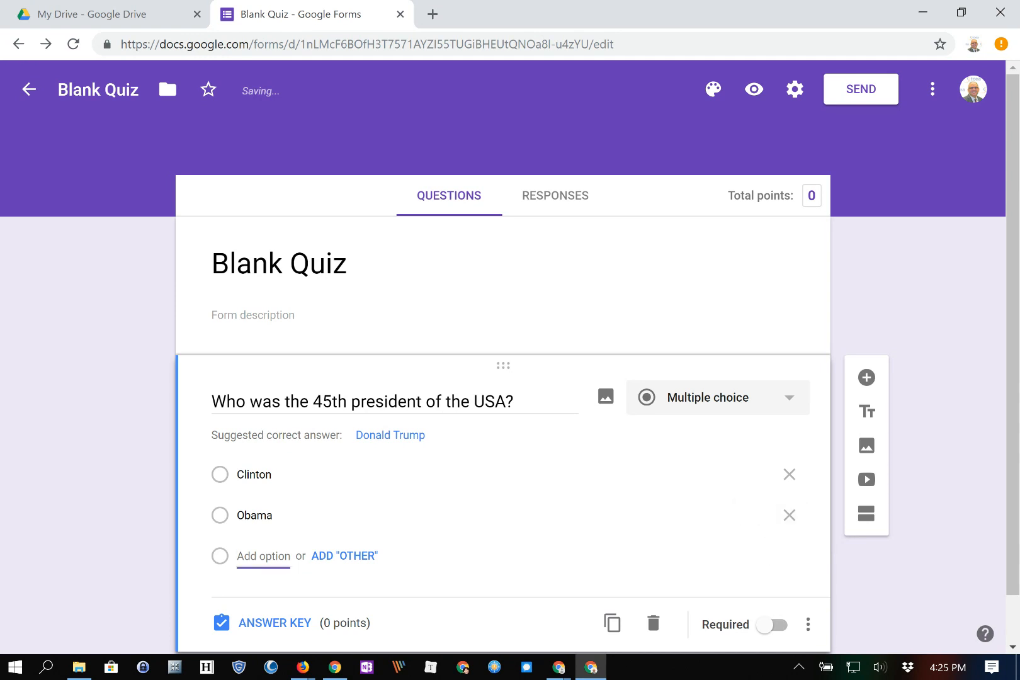
text(Bush)
key(Tab)
key(Tab)
key(Tab)
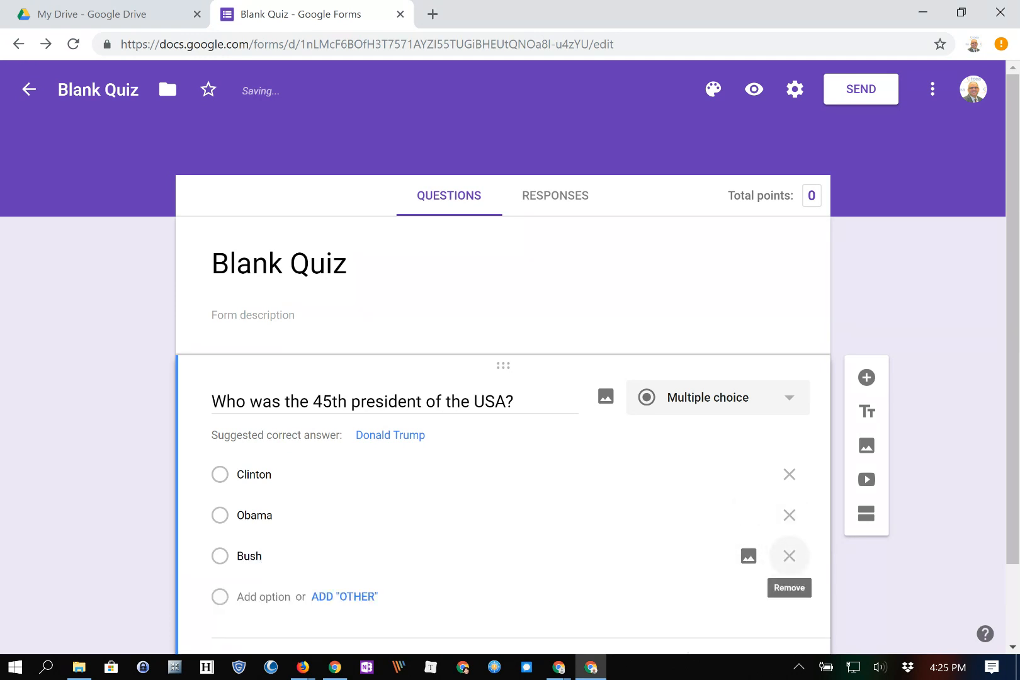
text(Trump)
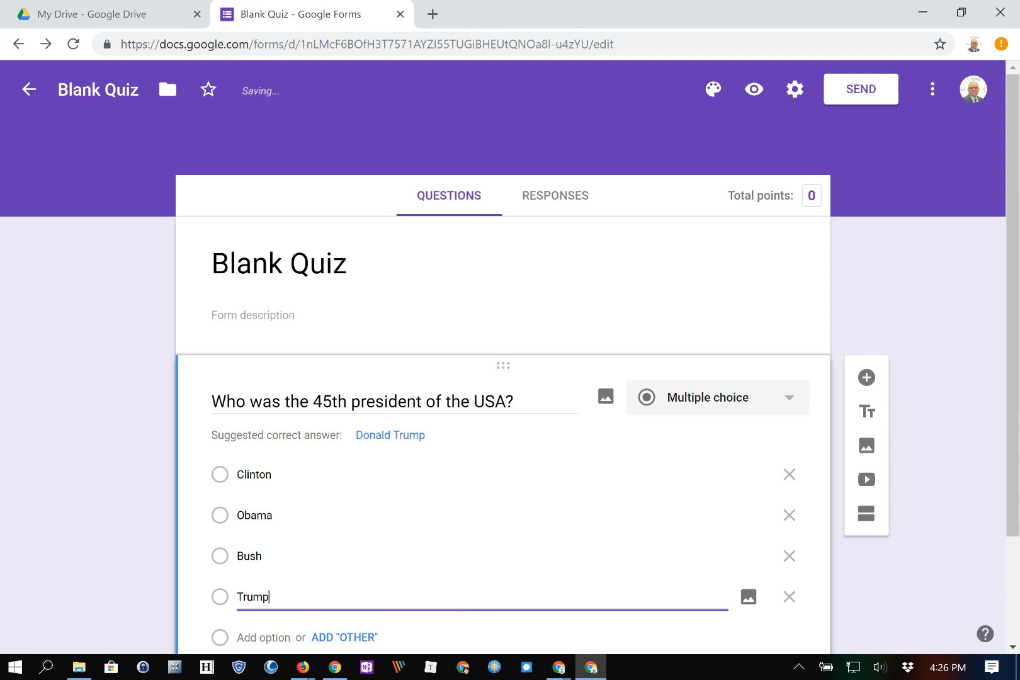
scroll(403, 411, down, 3)
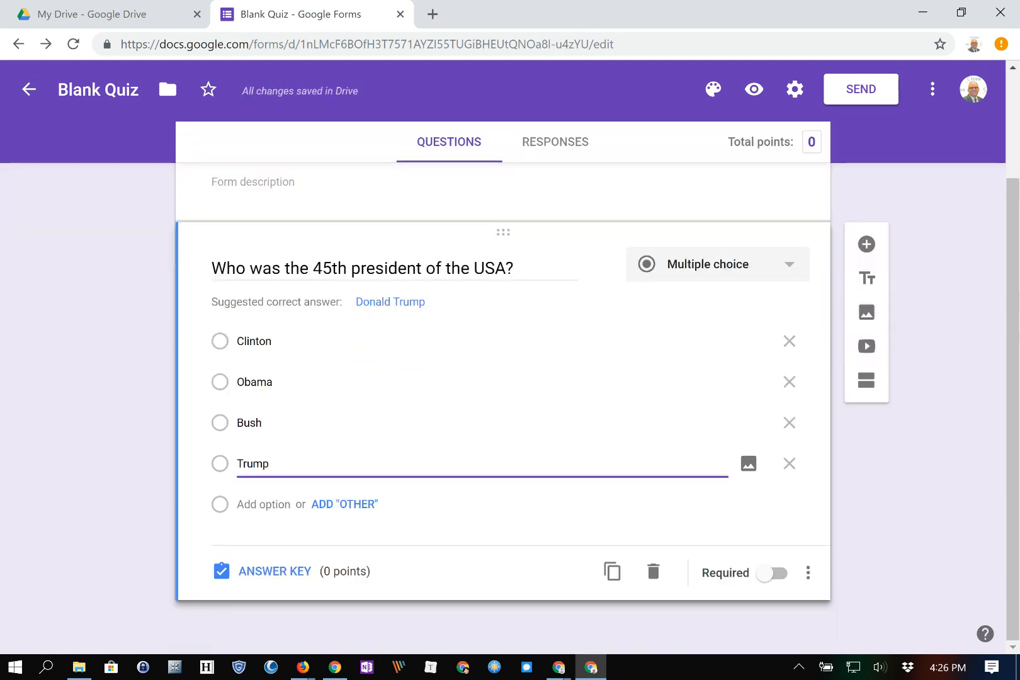
Raise the president question's points to 5 in the answer key, making the quiz total 5.
click(265, 571)
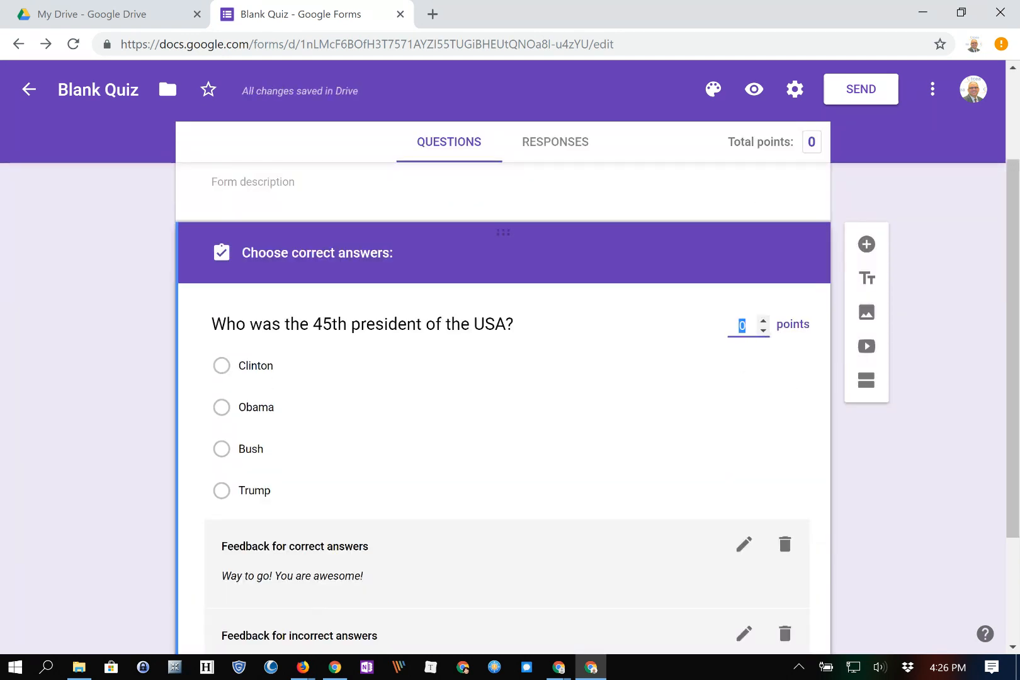
scroll(265, 571, down, 3)
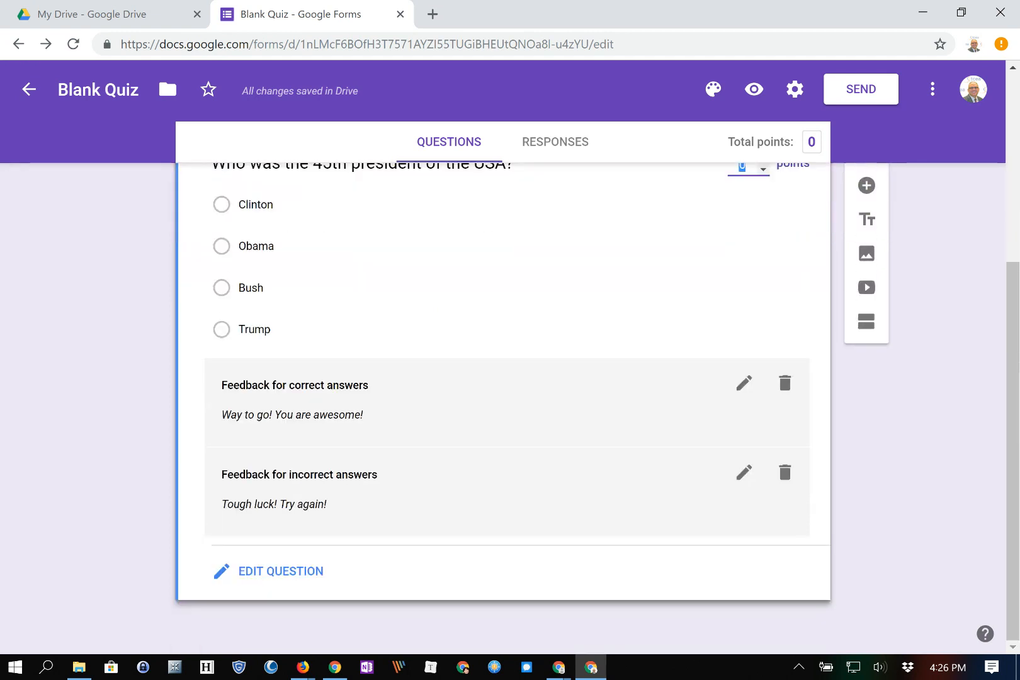
click(266, 568)
scroll(378, 456, up, 3)
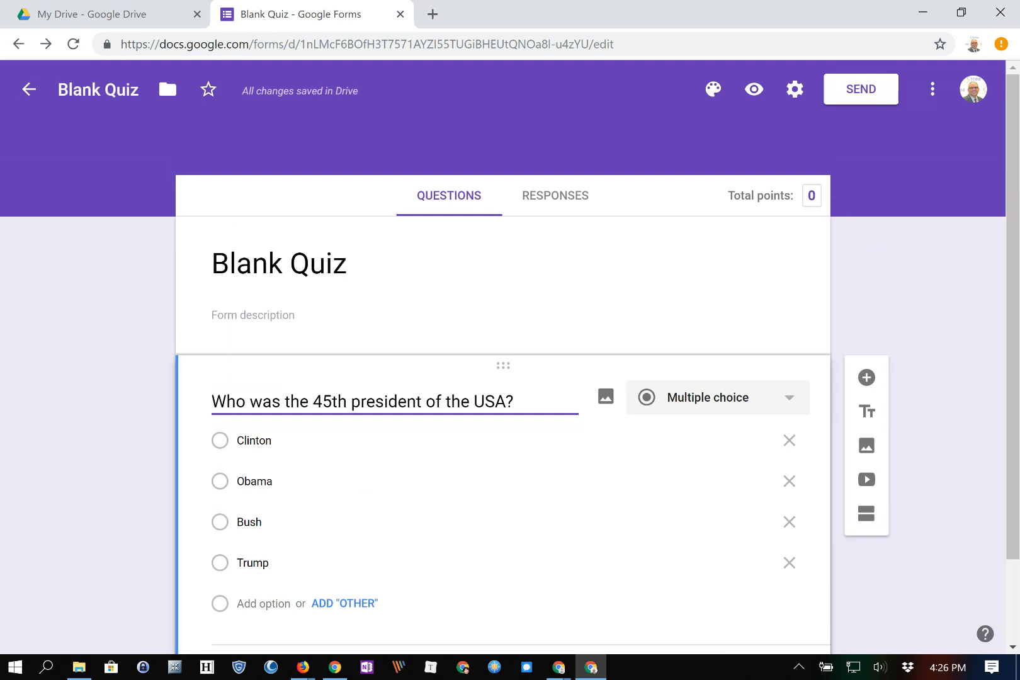
scroll(255, 503, down, 2)
click(255, 572)
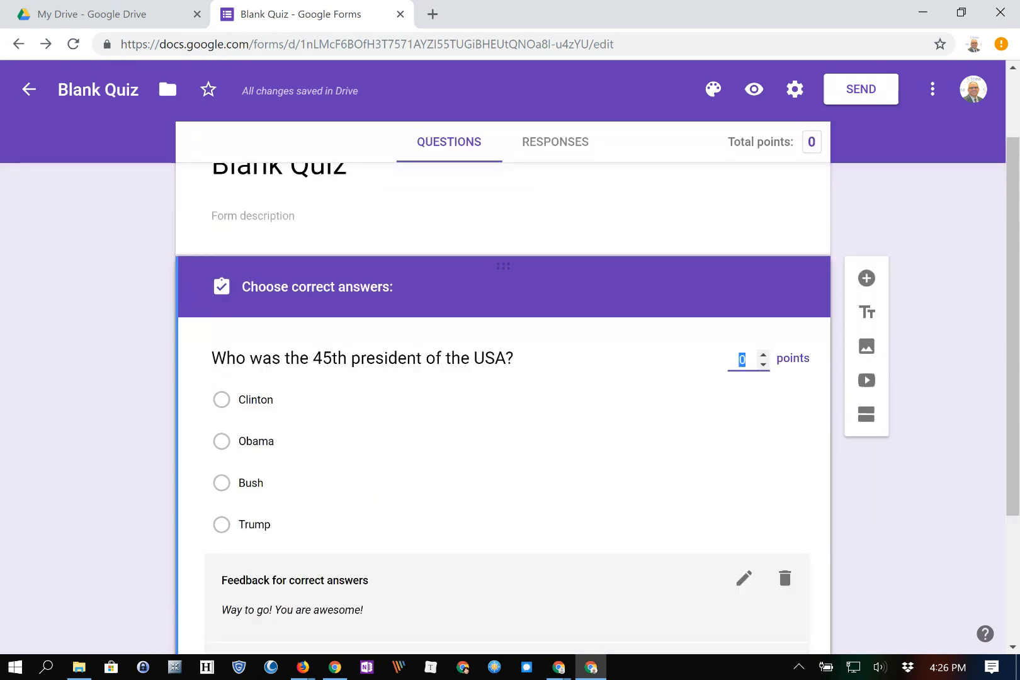
click(763, 354)
click(763, 354)
click(763, 354)
click(763, 354)
click(763, 354)
scroll(504, 403, down, 3)
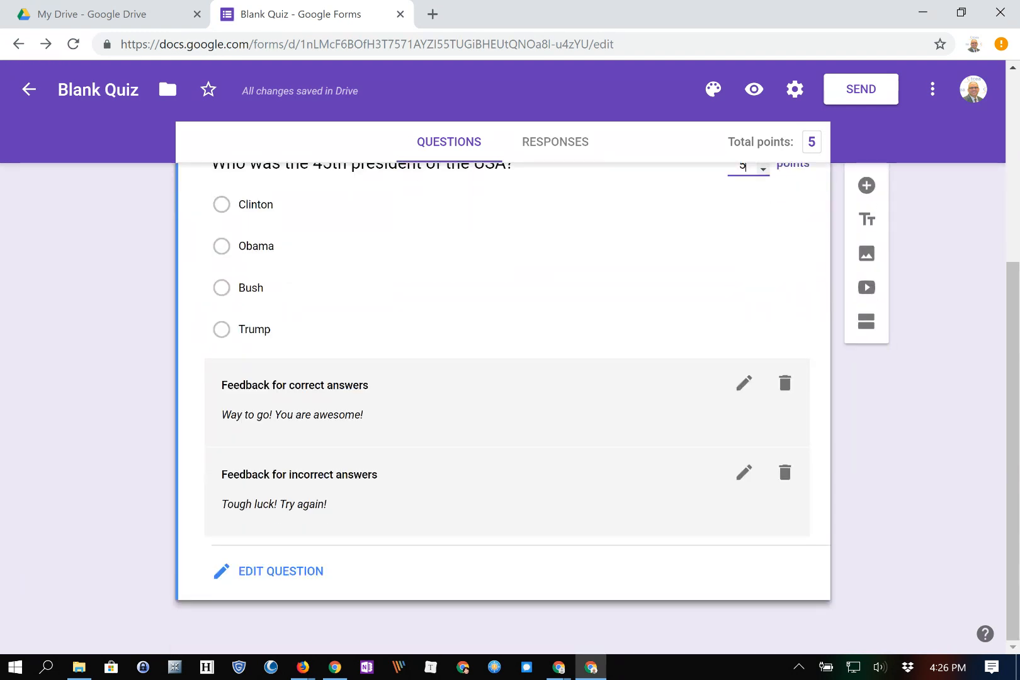
scroll(504, 402, up, 1)
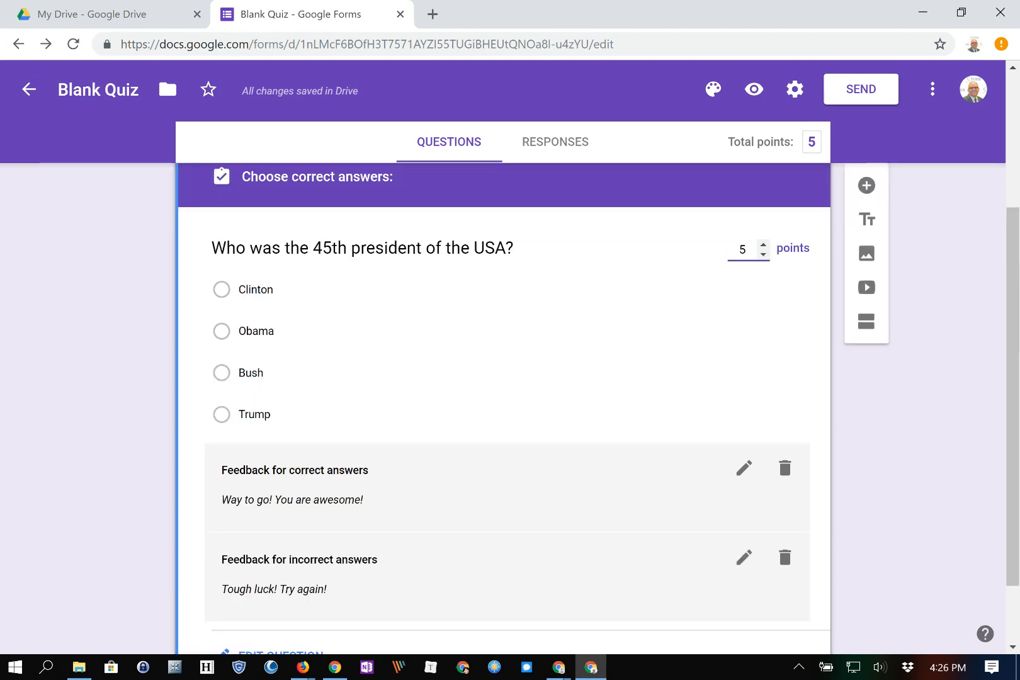
scroll(503, 403, down, 1)
click(280, 560)
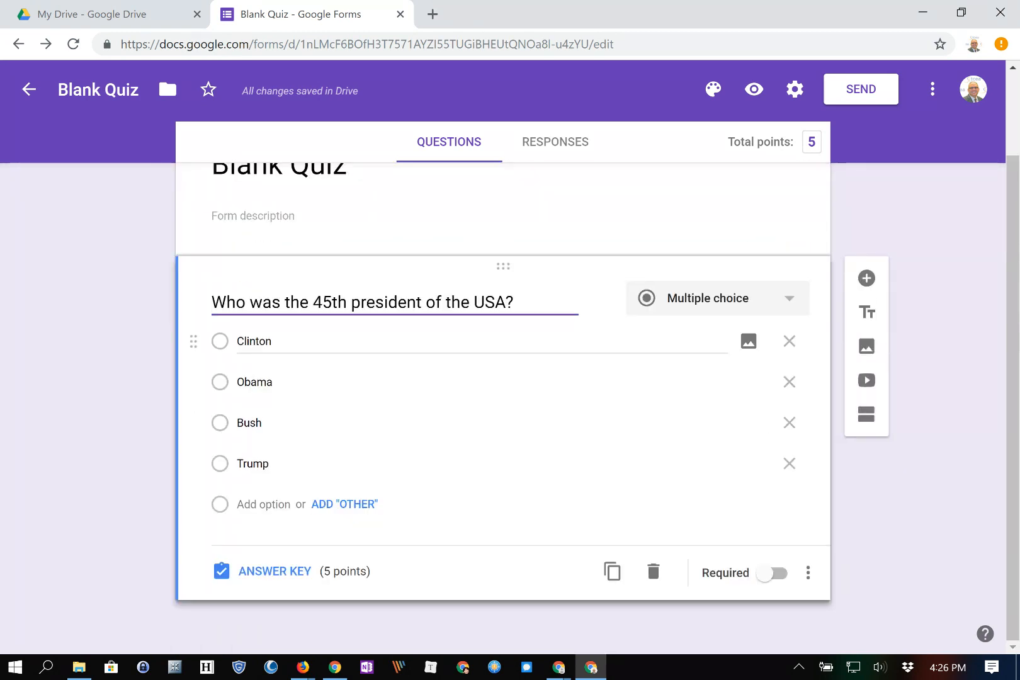